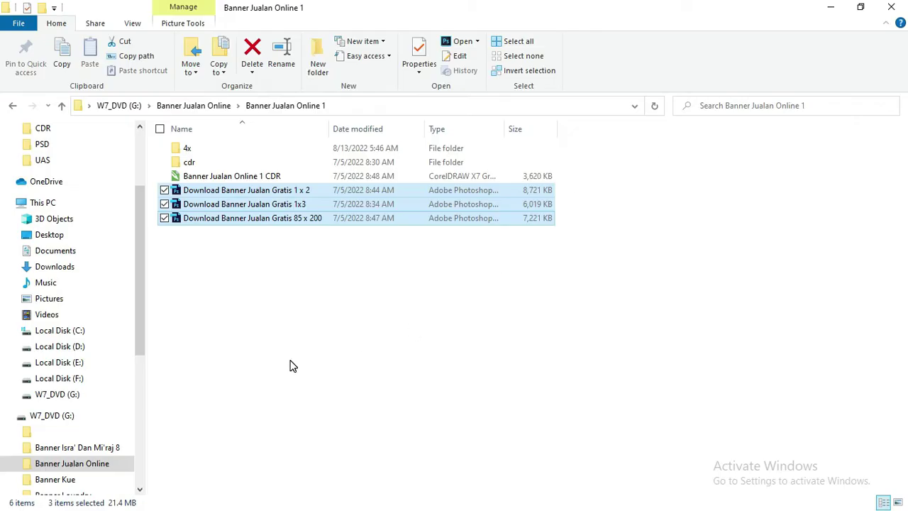
Select the Banner Jualan Online 1 CDR file instead of the three Photoshop banners.
left_click(299, 342)
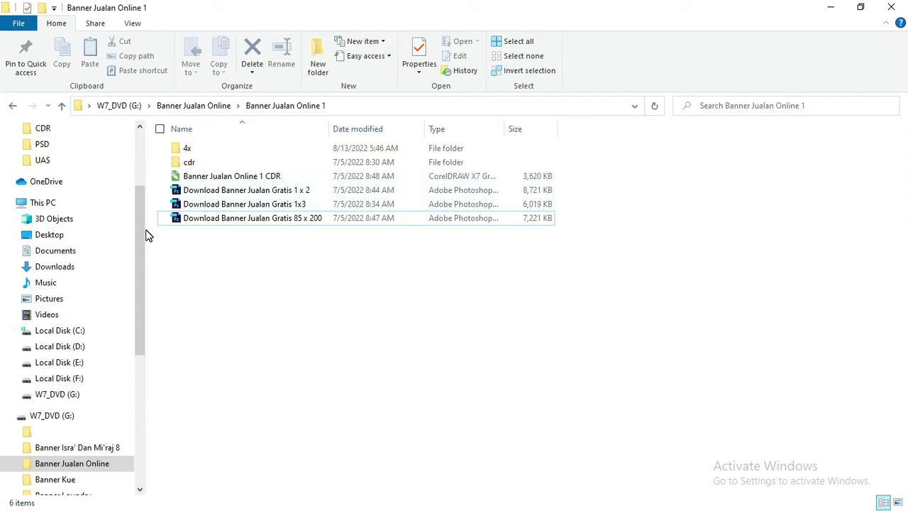
left_click(203, 179)
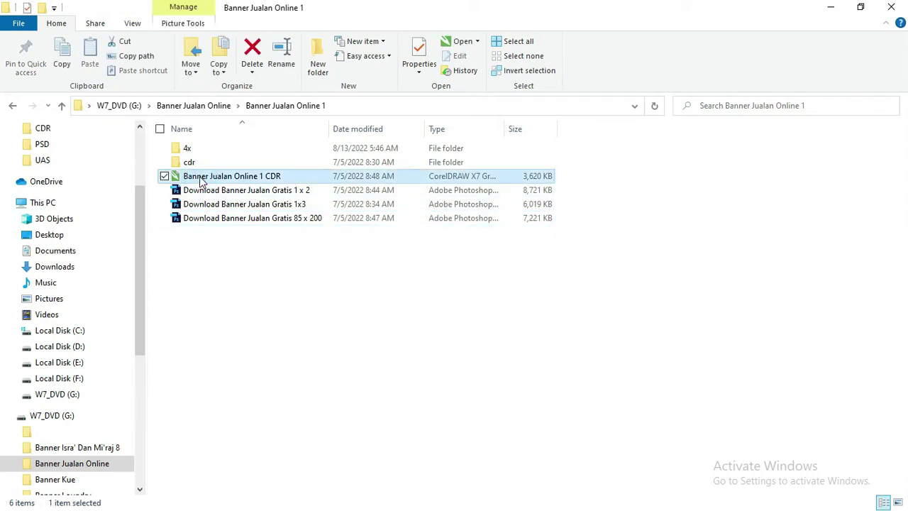
Open Banner Jualan Online 1 CDR.cdr in CorelDRAW and zoom in on its three purple banners.
double_click(198, 179)
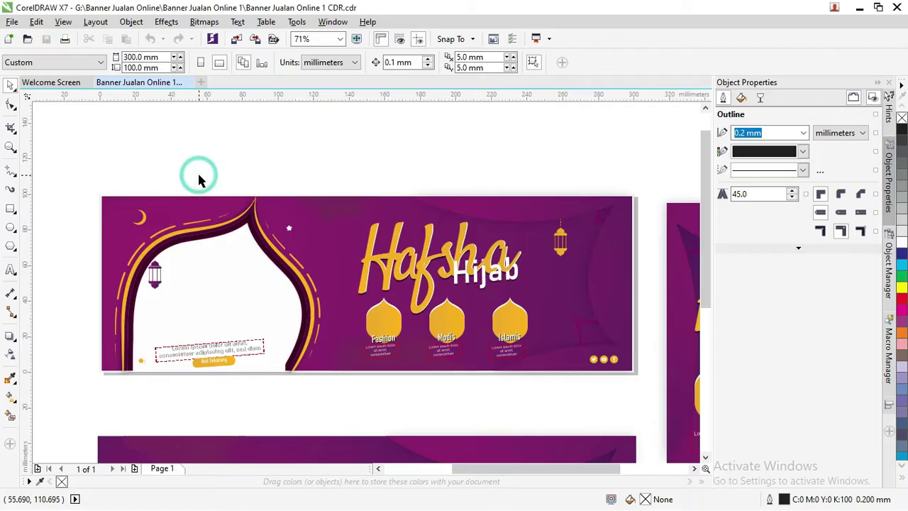
scroll(199, 179, "down", 2)
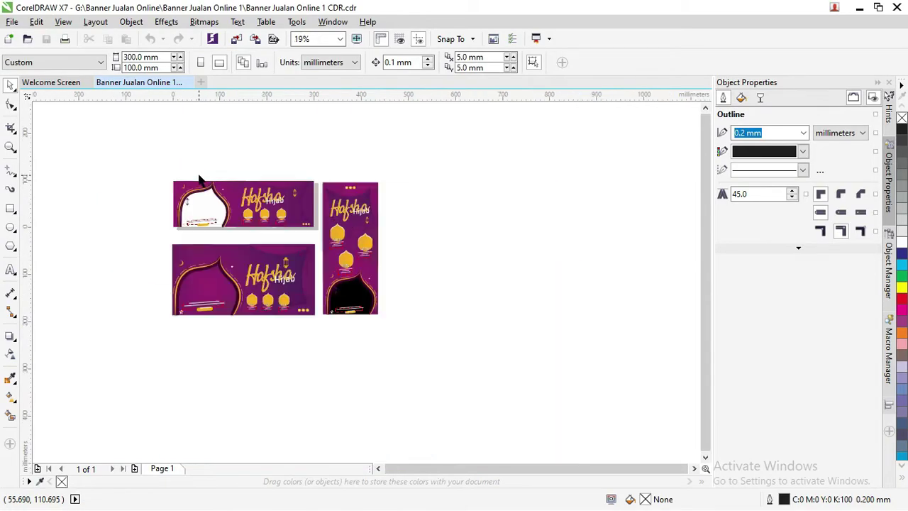
key("z")
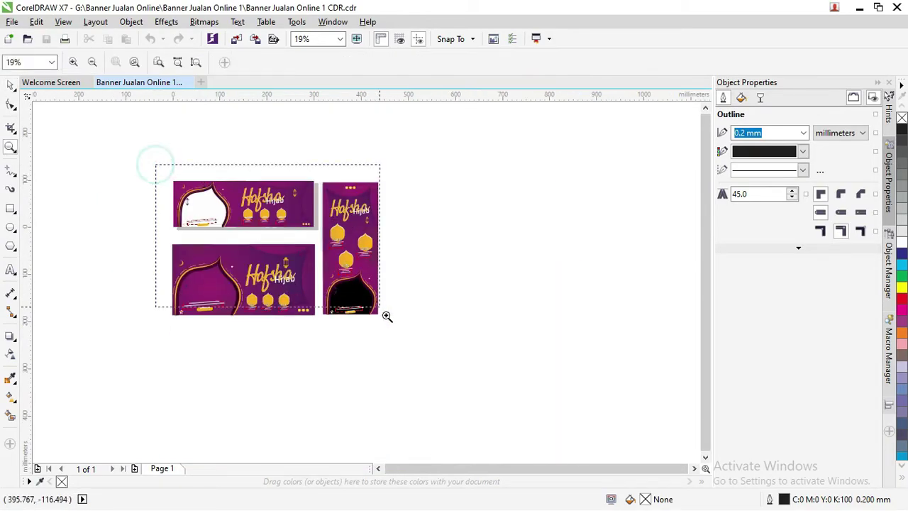
left_click_drag(156, 166, 385, 315)
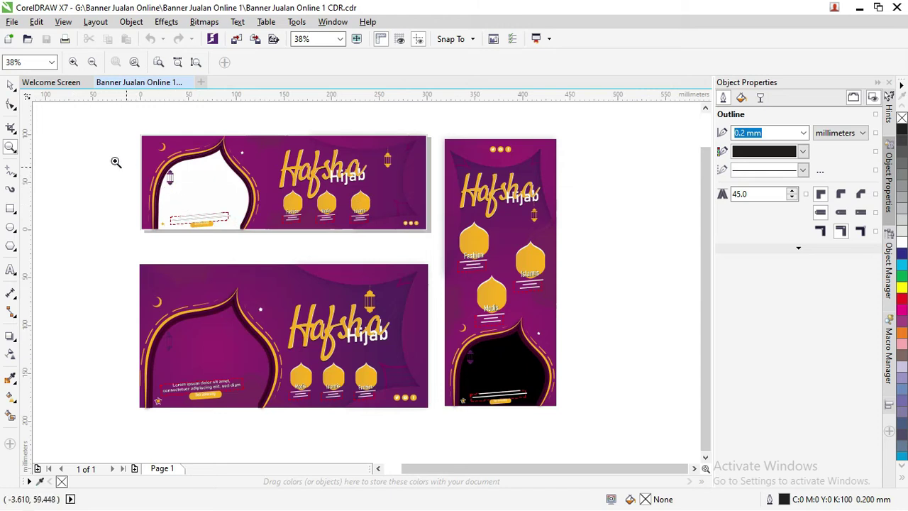
left_click(9, 85)
left_click_drag(92, 125, 435, 237)
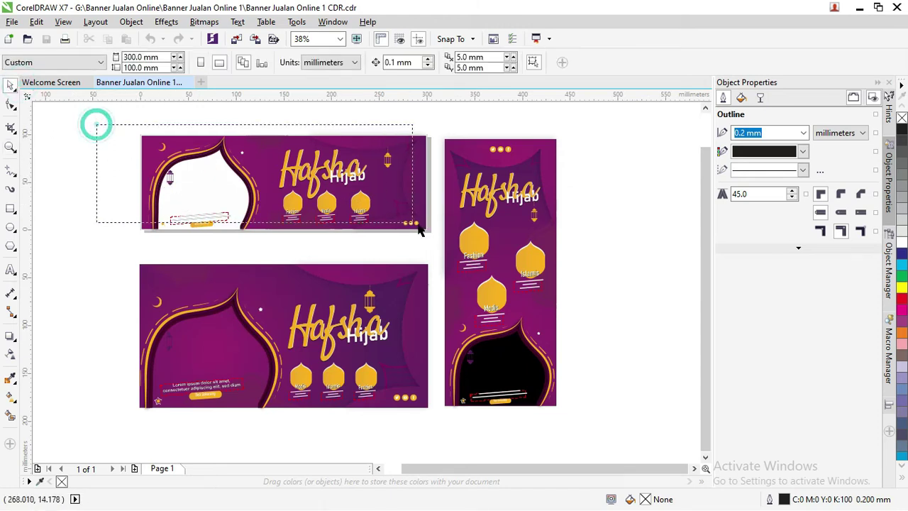
left_click(379, 246)
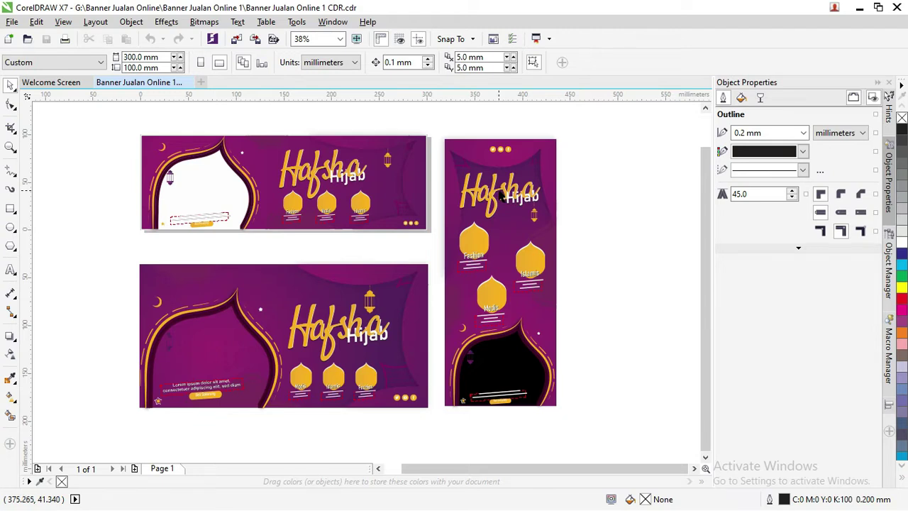
Select the lower landscape and tall portrait banners and move them right and down.
mouse_move(103, 248)
left_mouse_down()
mouse_move(389, 383)
mouse_move(441, 419)
left_mouse_up()
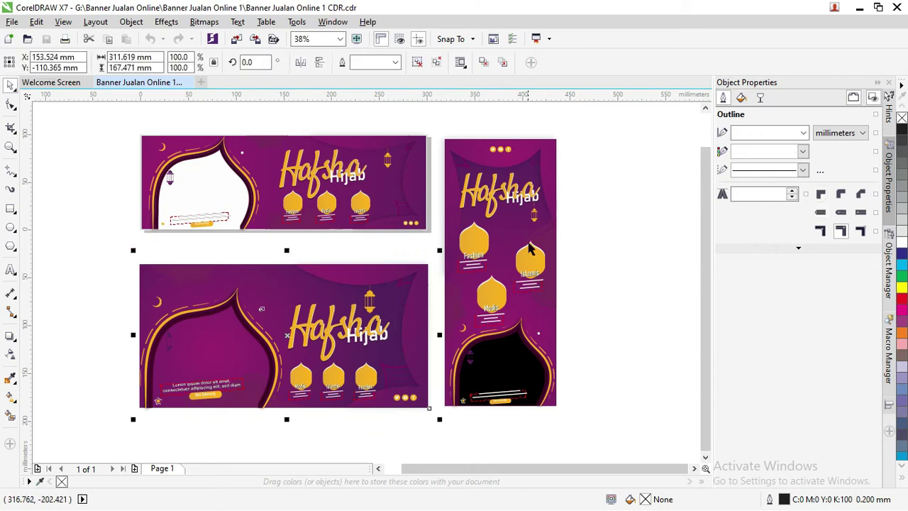
left_click(584, 260)
left_click_drag(608, 418, 119, 243)
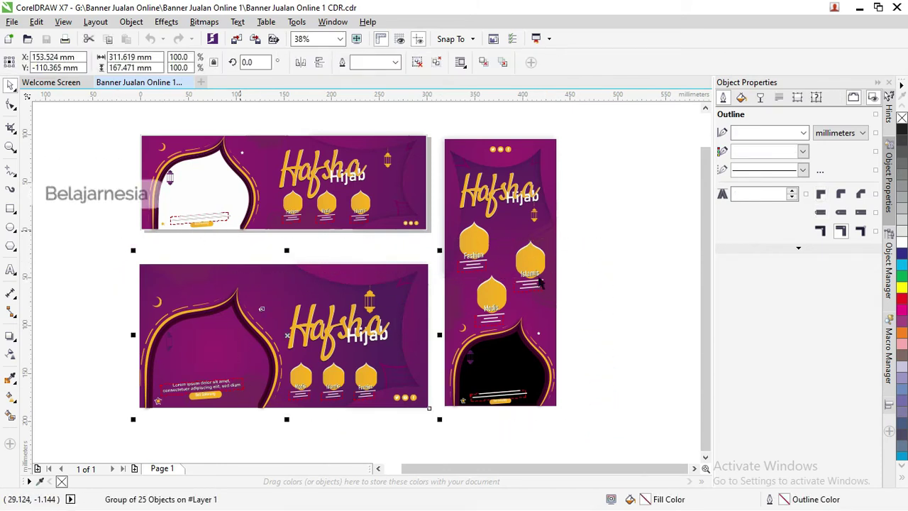
key("ctrl+f")
left_click(563, 376)
mouse_move(600, 439)
left_mouse_down()
mouse_move(470, 333)
mouse_move(430, 126)
left_mouse_up()
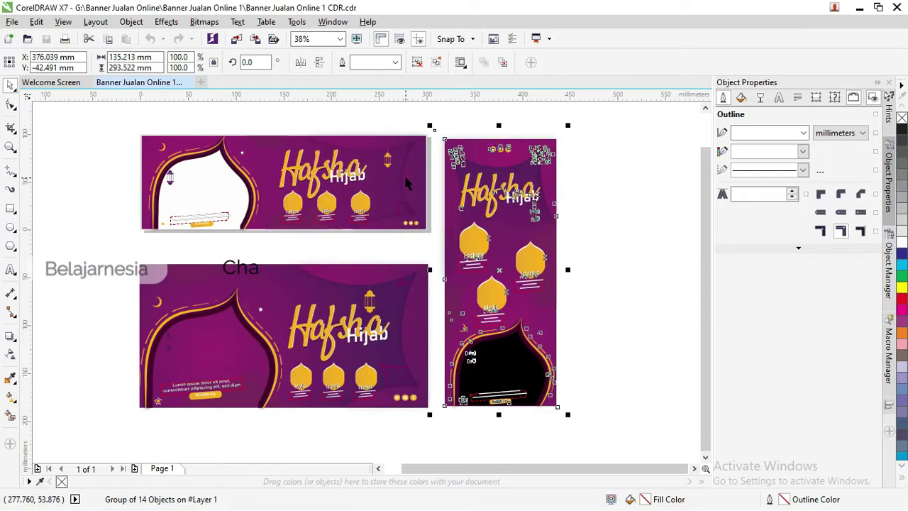
scroll(406, 182, "down", 2)
key("ctrl+a")
left_click(382, 227, "shift")
left_click_drag(381, 227, 568, 261)
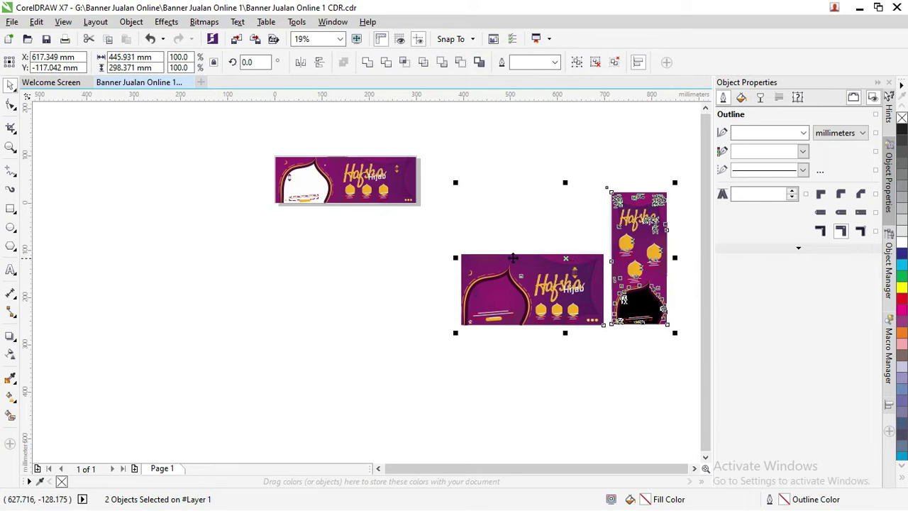
Zoom in on the top banner and select the Lorem ipsum text under Fashion.
key("z")
left_click_drag(266, 138, 464, 220)
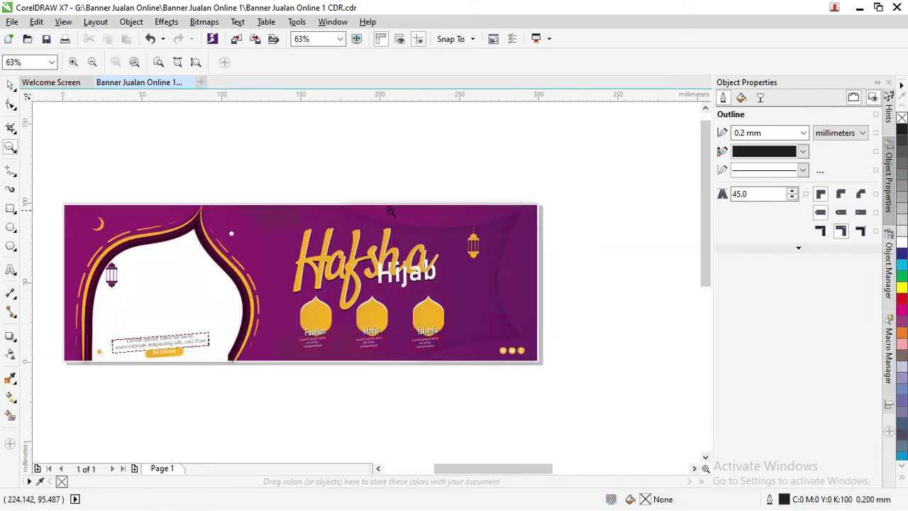
left_click_drag(53, 168, 640, 335)
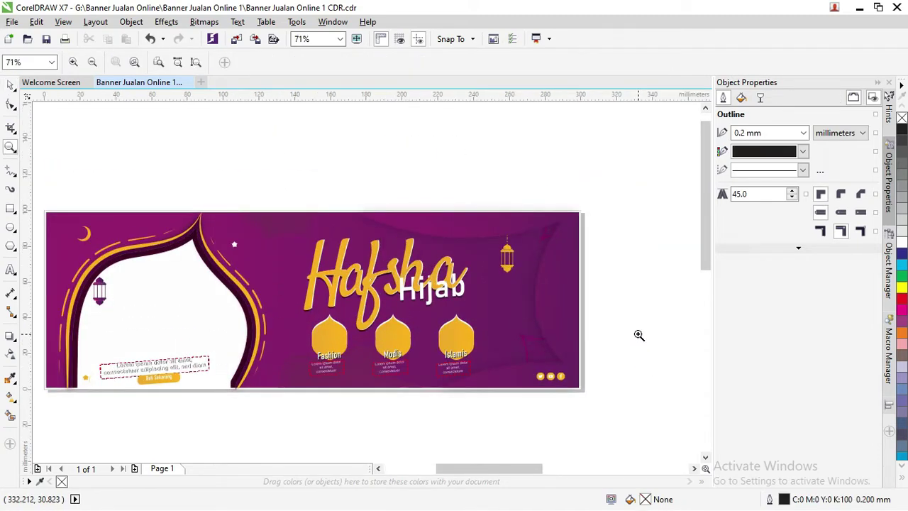
left_click(10, 84)
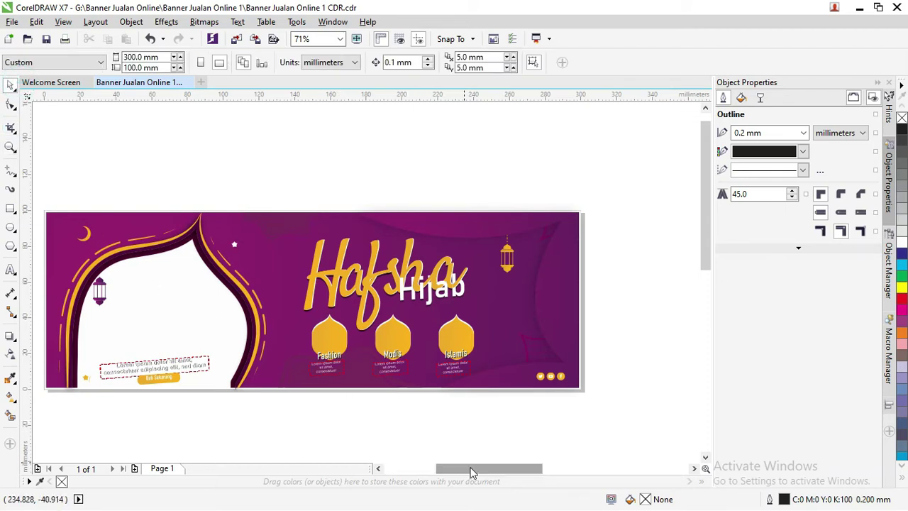
left_click_drag(460, 467, 450, 467)
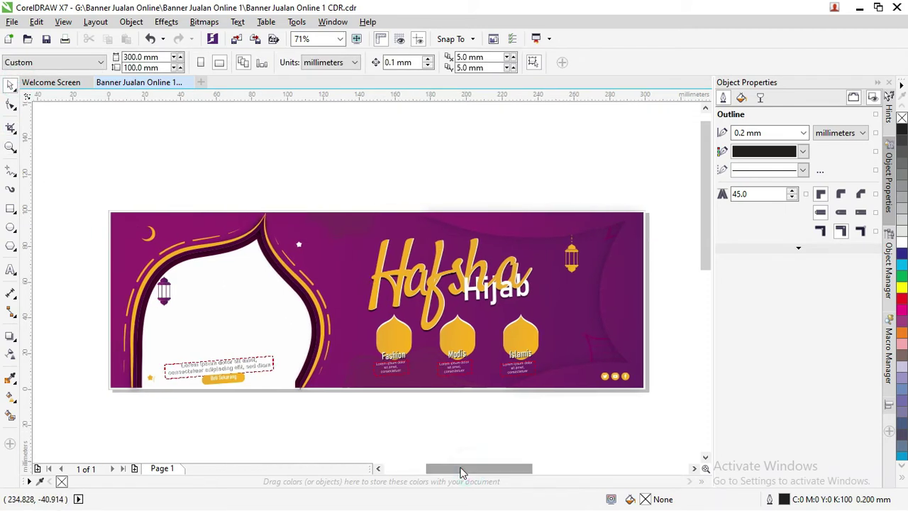
left_click(391, 374)
scroll(391, 371, "up", 2)
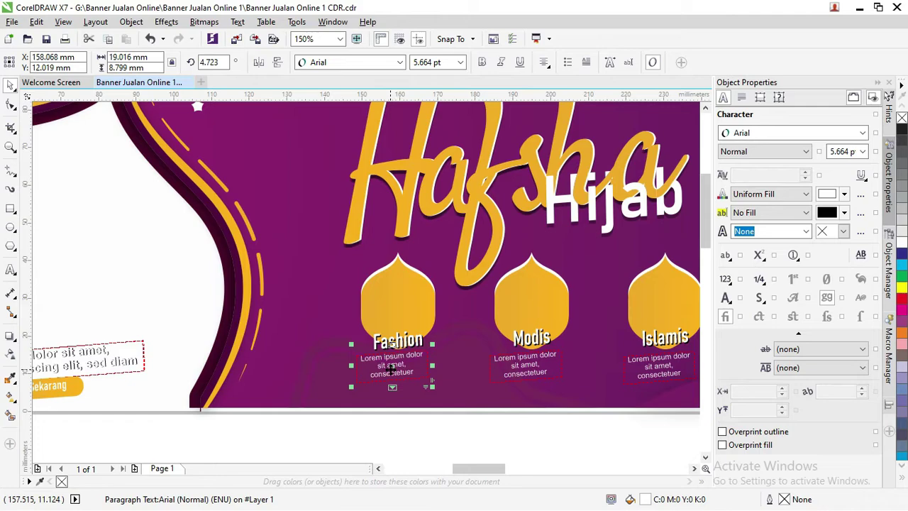
scroll(391, 369, "up", 2)
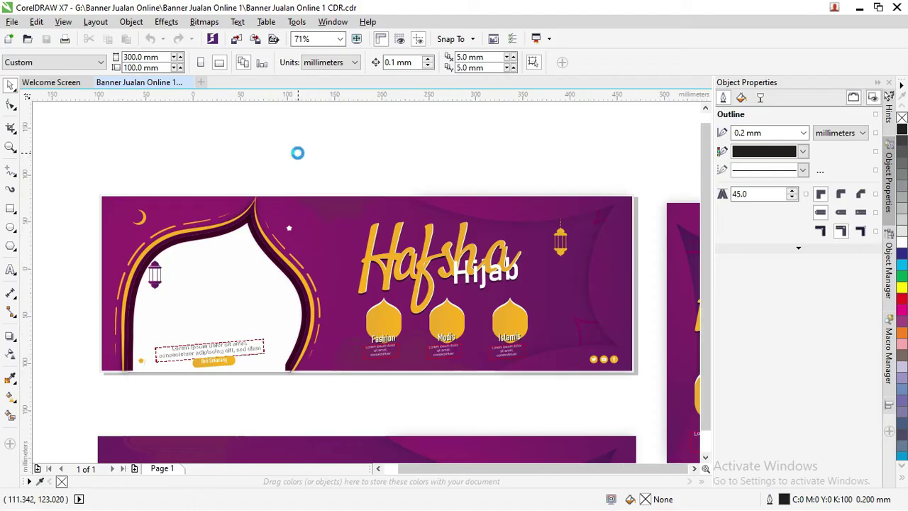
Move the two lower banners further toward the lower right.
scroll(272, 238, "down", 1)
scroll(213, 263, "down", 1)
left_click_drag(197, 262, 353, 383)
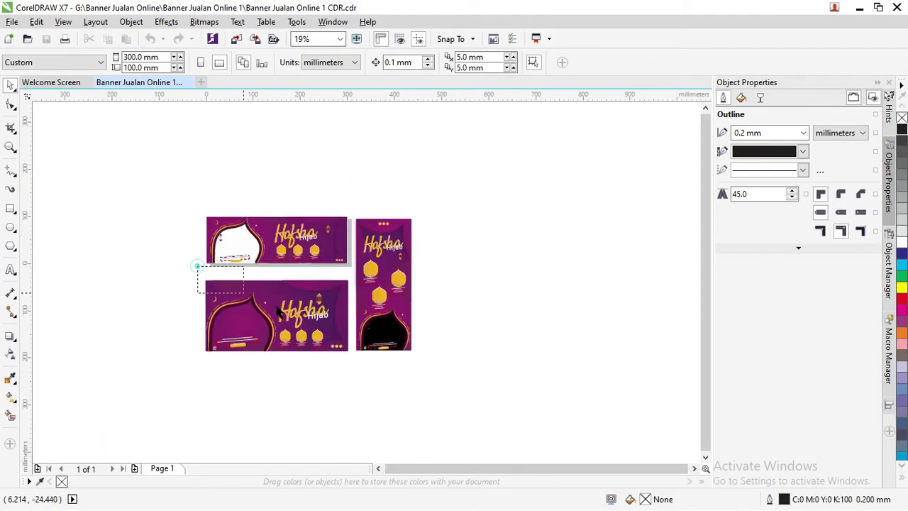
mouse_move(438, 381)
left_mouse_down()
mouse_move(350, 204)
mouse_move(612, 316)
mouse_move(682, 421)
left_mouse_up()
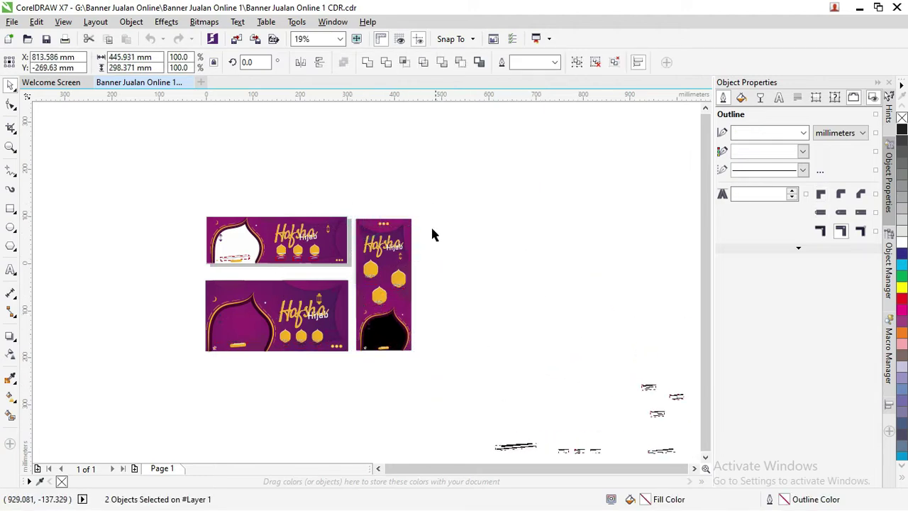
left_click(421, 219)
Zoom in closely on the top banner and give the drawing more screen room.
key("z")
left_click_drag(183, 190, 327, 247)
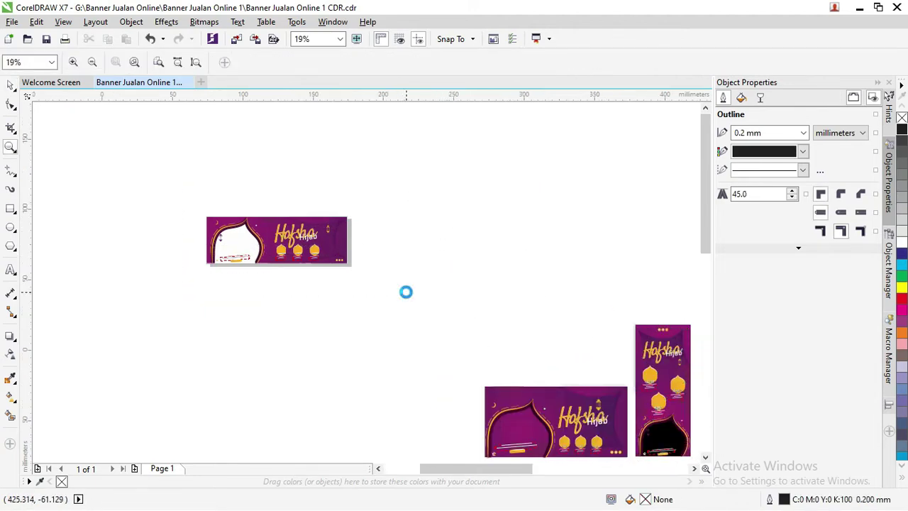
left_click_drag(109, 170, 297, 269)
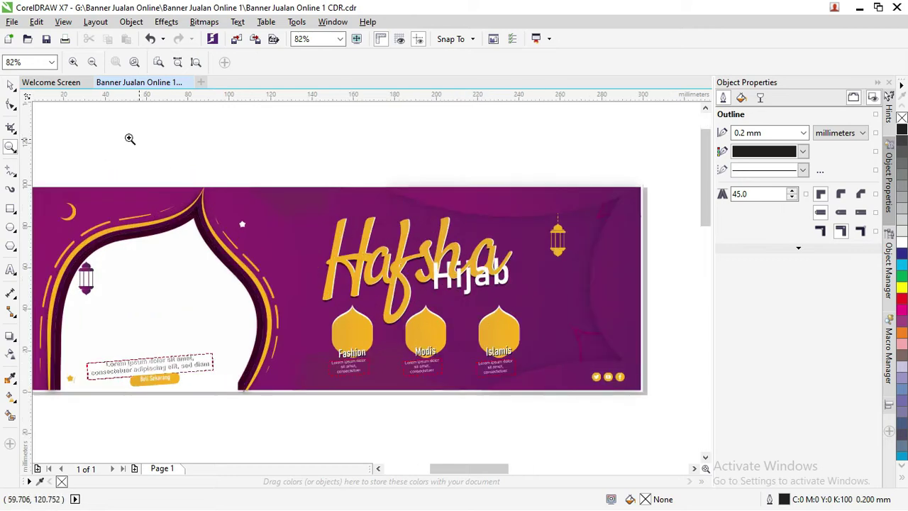
left_click(11, 85)
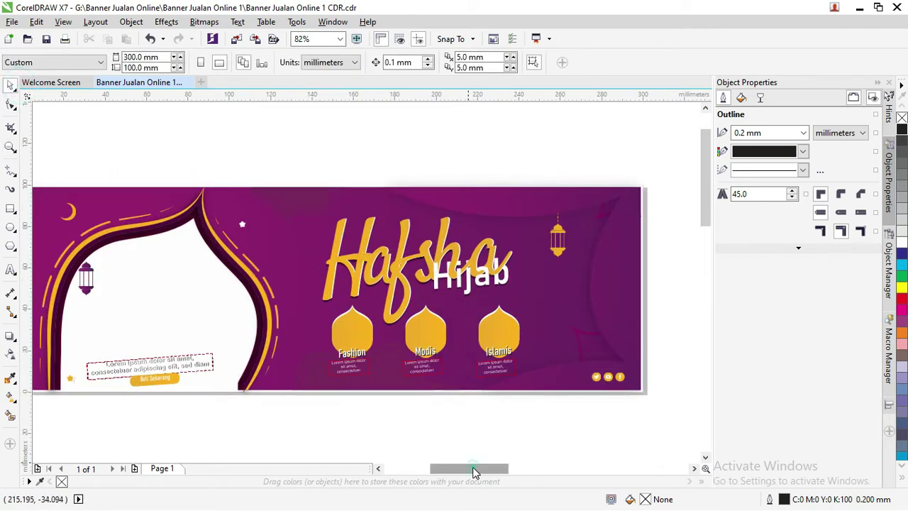
left_click_drag(474, 469, 463, 468)
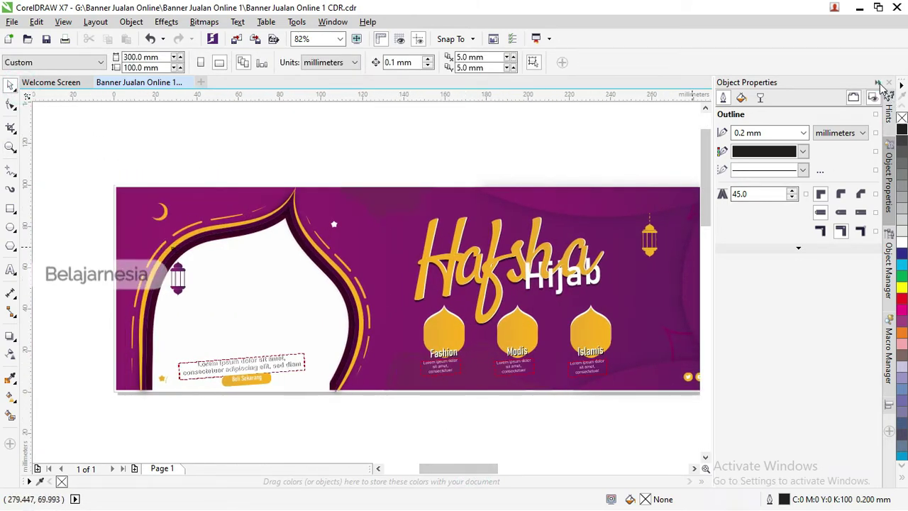
left_click(878, 82)
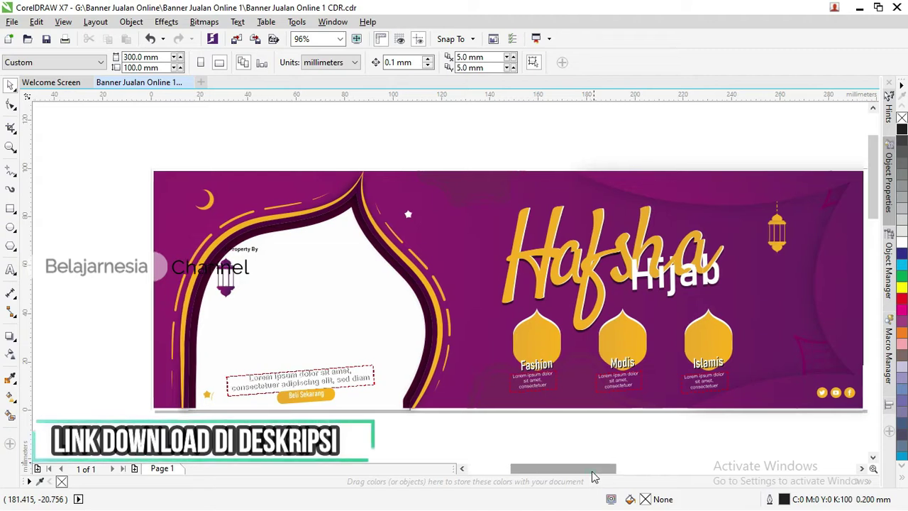
Drag the hijab model photo from the Model folder into the CorelDRAW drawing.
key("alt+Tab")
key("Tab")
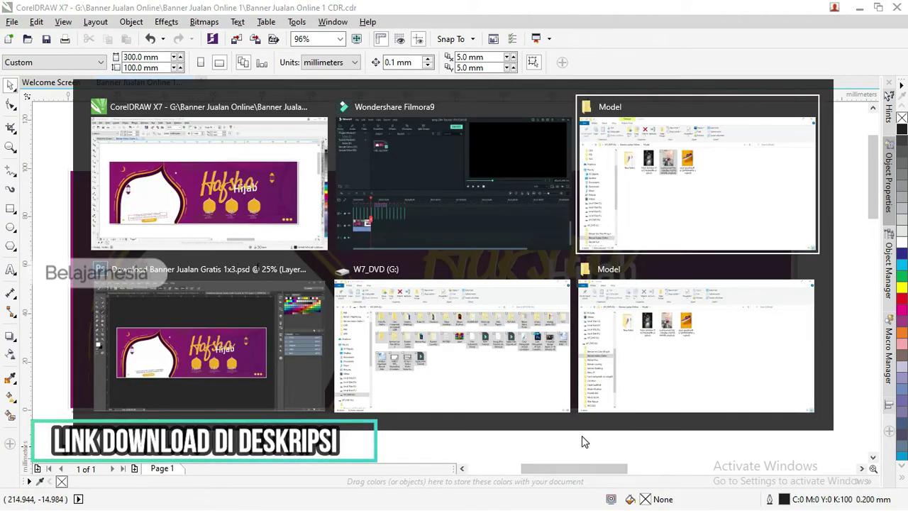
left_click_drag(343, 180, 397, 251)
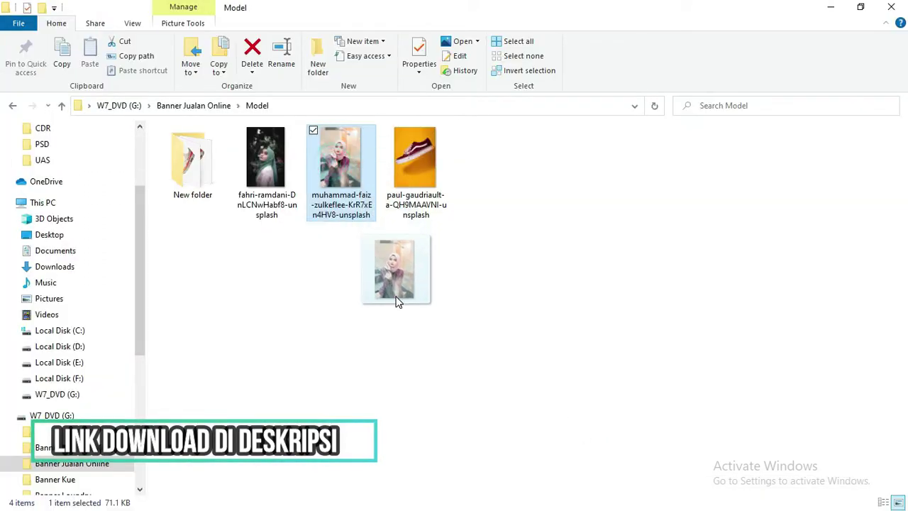
key("alt+Tab")
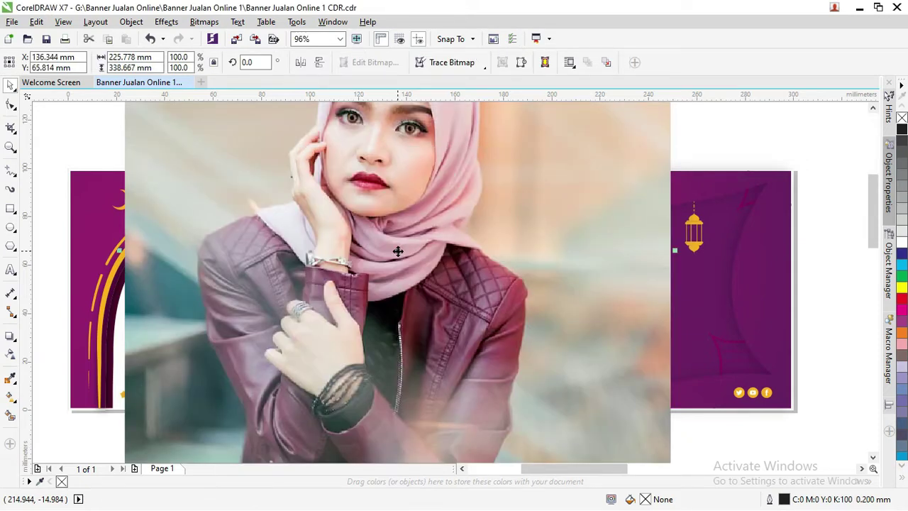
Place the model photo behind the purple banner, positioned under the arch frame.
scroll(394, 252, "down", 3)
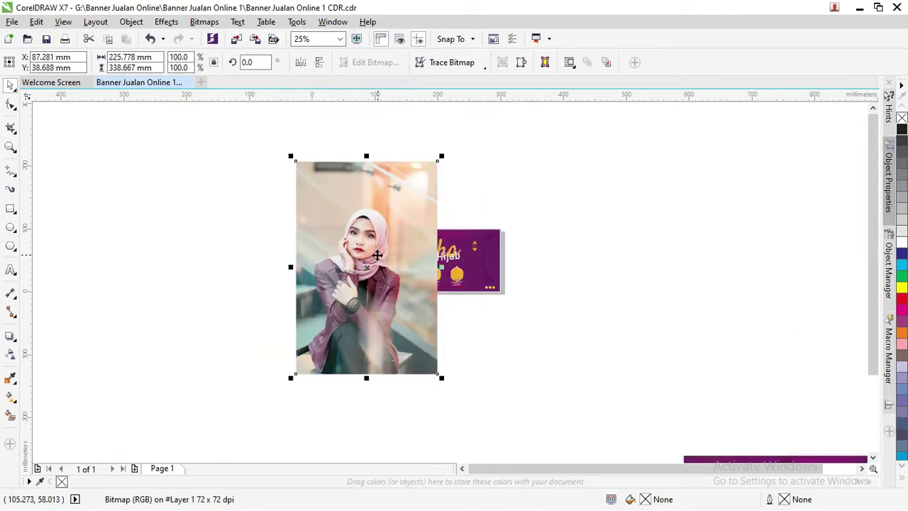
left_click_drag(376, 255, 363, 252)
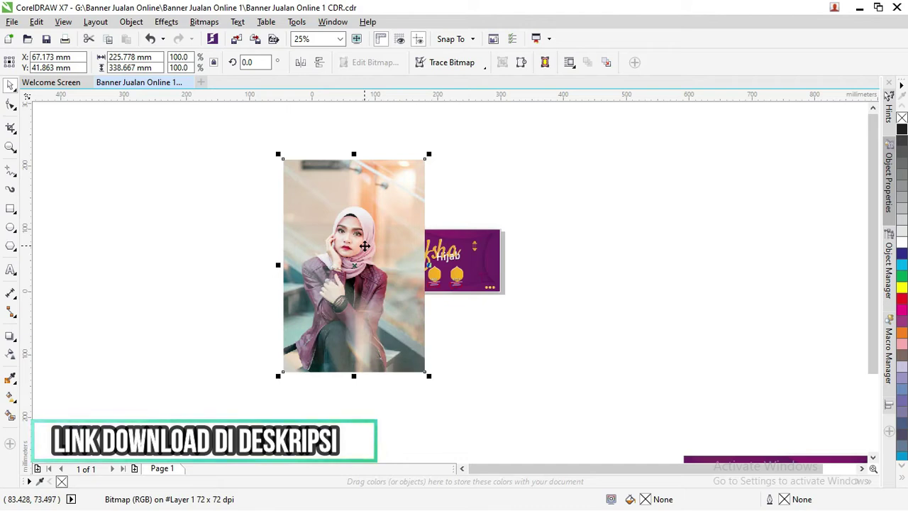
key("shift+Page_Down")
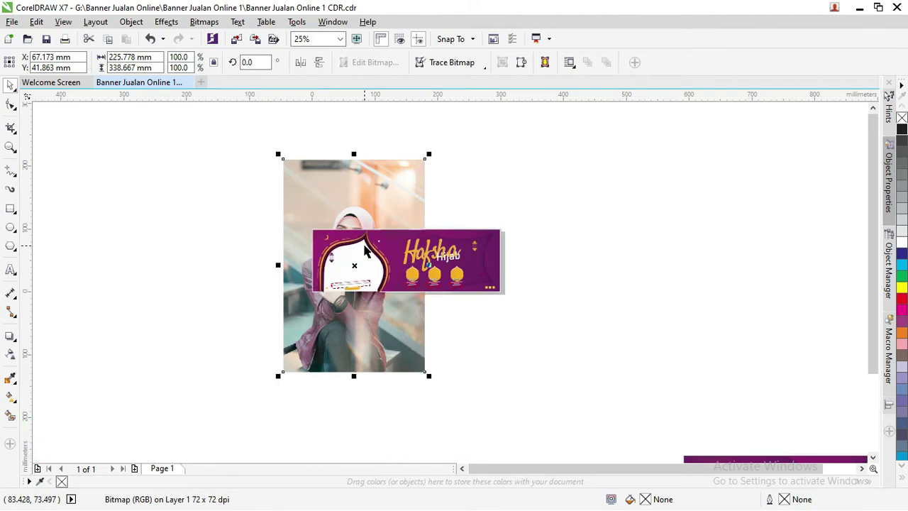
scroll(364, 248, "up", 1)
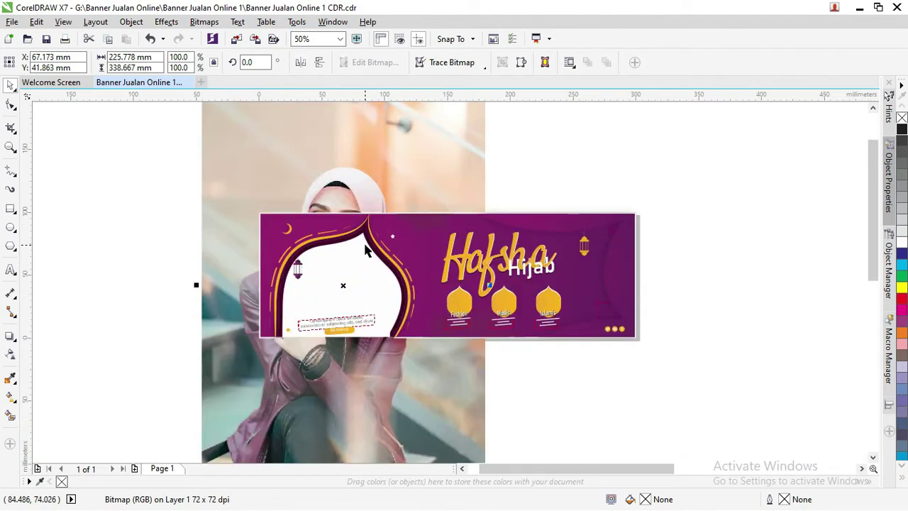
left_click_drag(436, 243, 411, 243)
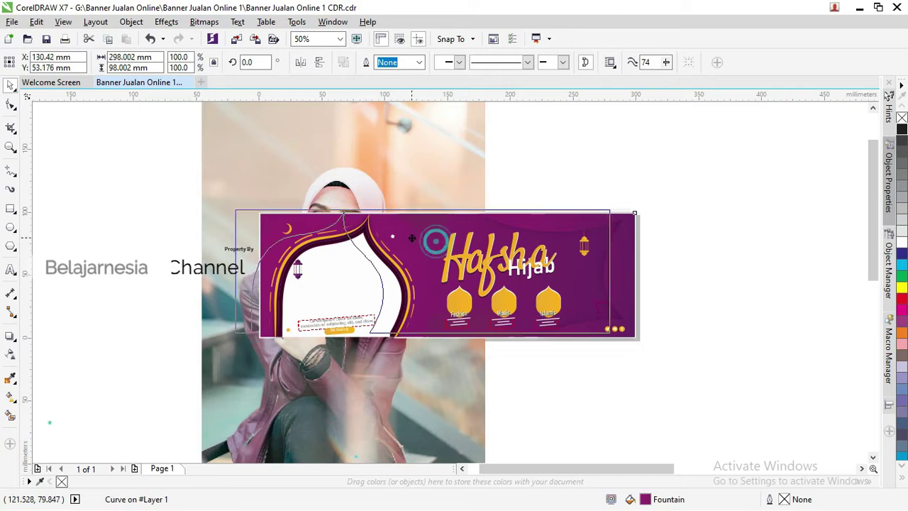
key("ctrl+z")
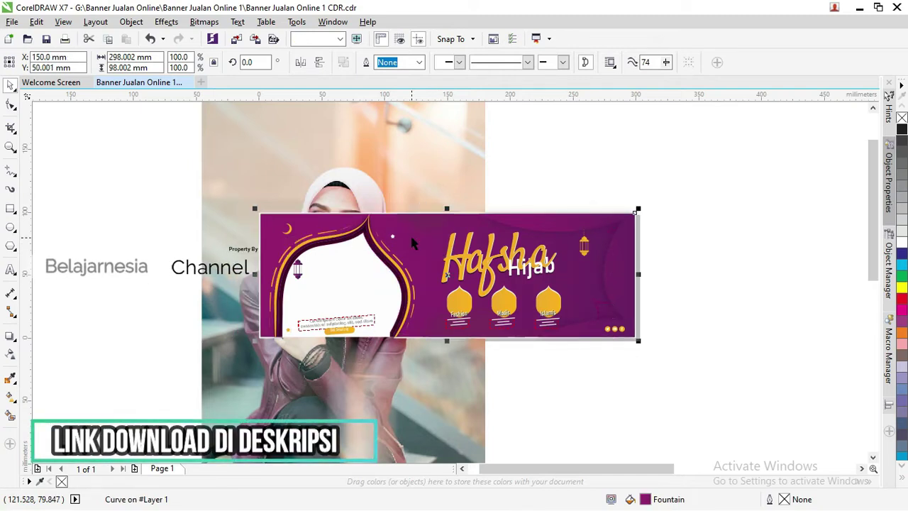
left_click(458, 186)
mouse_move(436, 183)
left_mouse_down()
mouse_move(442, 175)
mouse_move(444, 195)
left_mouse_up()
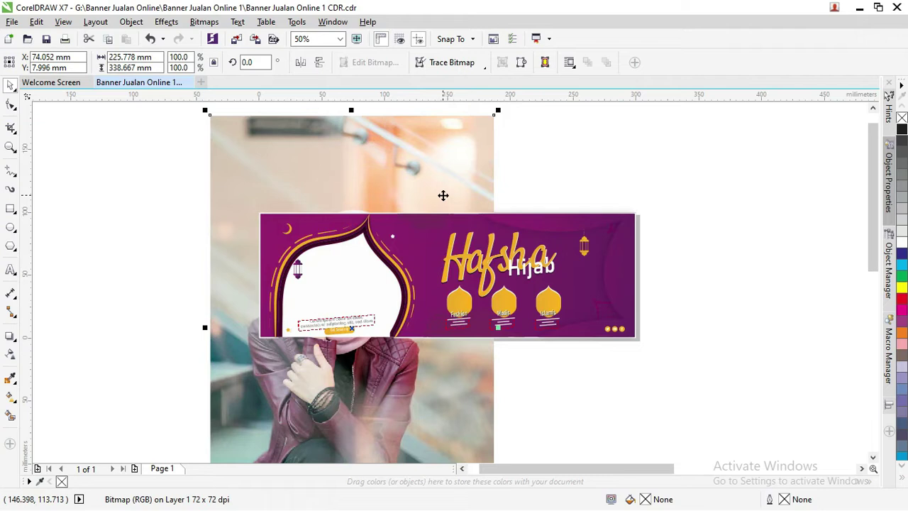
key("ctrl+Page_Up")
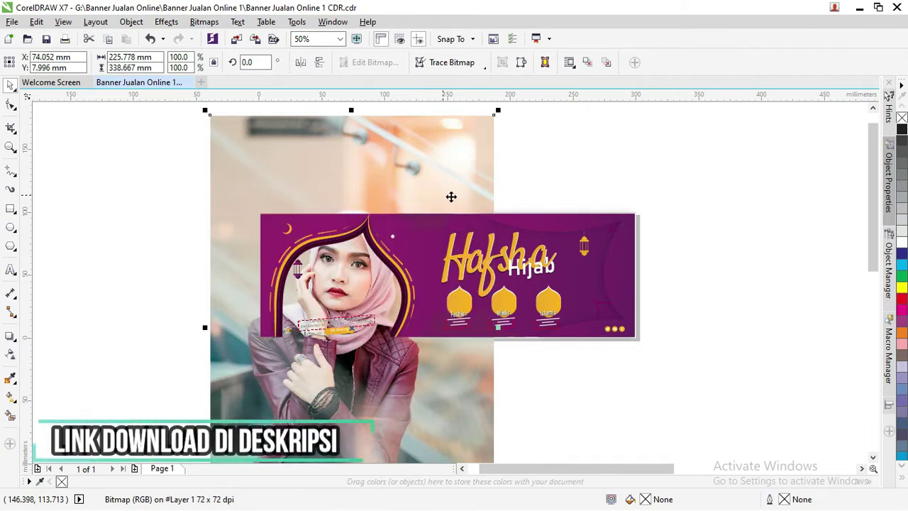
Scale the photo to about 49.1% and position the model's face inside the arch.
left_click(561, 171)
scroll(448, 186, "down", 2)
left_click(448, 186)
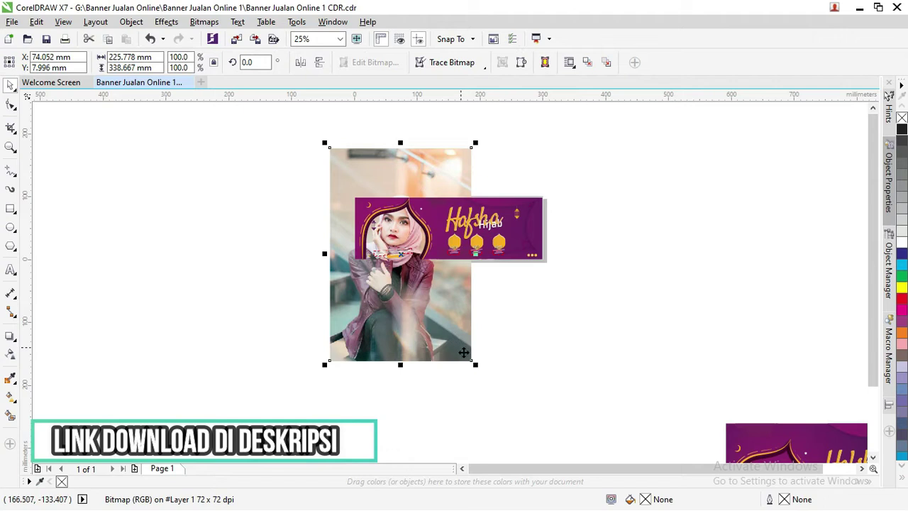
left_click_drag(475, 365, 410, 272)
scroll(422, 286, "up", 2)
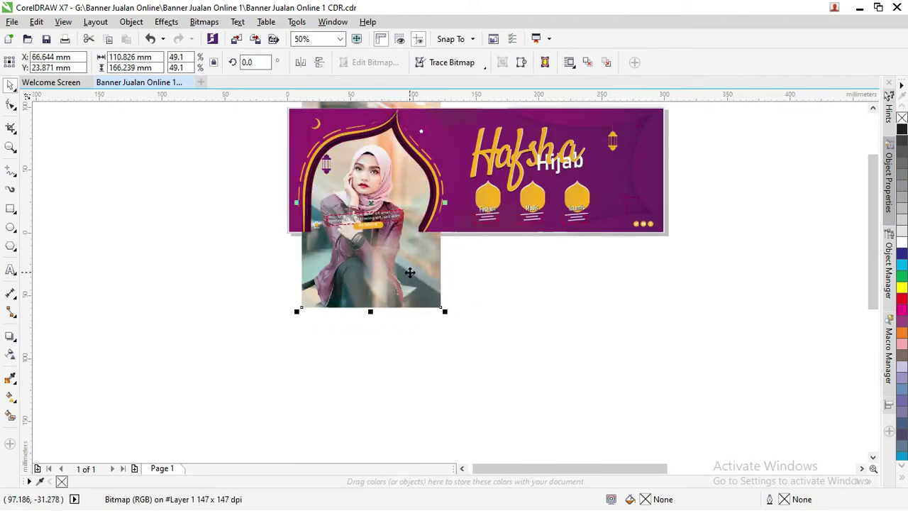
left_click_drag(410, 271, 625, 270)
scroll(407, 269, "down", 2)
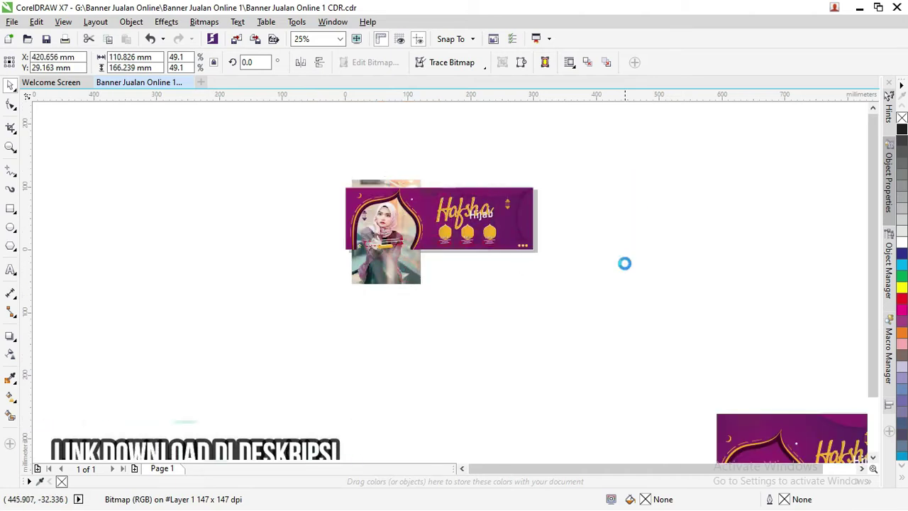
left_click(429, 152)
left_click(408, 183)
scroll(403, 183, "up", 2)
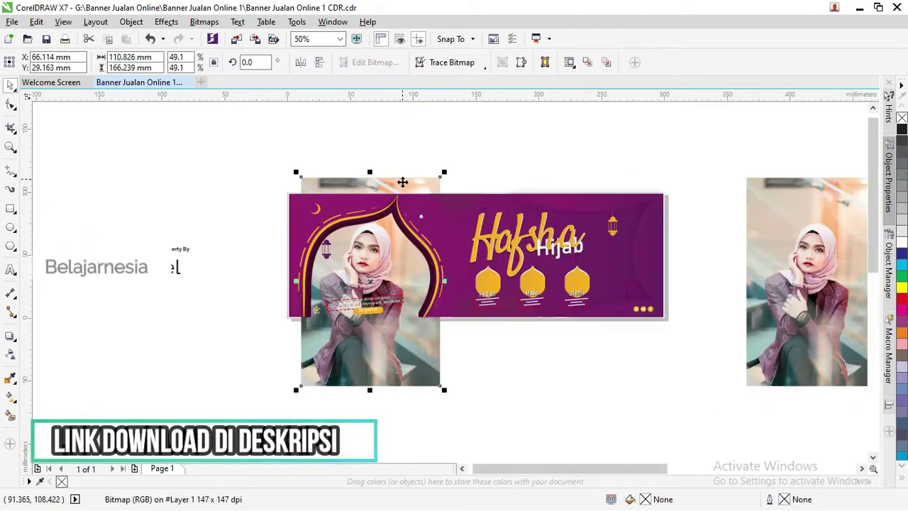
Raise the photo's bottom nodes flush with the banner's bottom edge, then zoom to the whole banner.
left_click(10, 105)
mouse_move(269, 162)
left_mouse_down()
mouse_move(469, 191)
mouse_move(440, 197)
left_mouse_up()
left_click_drag(464, 400, 199, 355)
left_click_drag(301, 386, 313, 318)
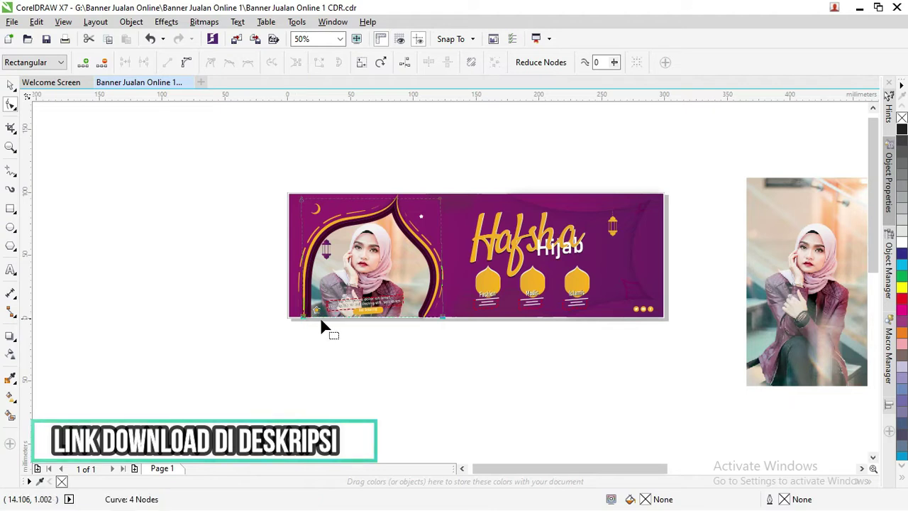
scroll(405, 313, "up", 1)
scroll(402, 302, "up", 1)
scroll(404, 306, "down", 1)
scroll(403, 307, "down", 1)
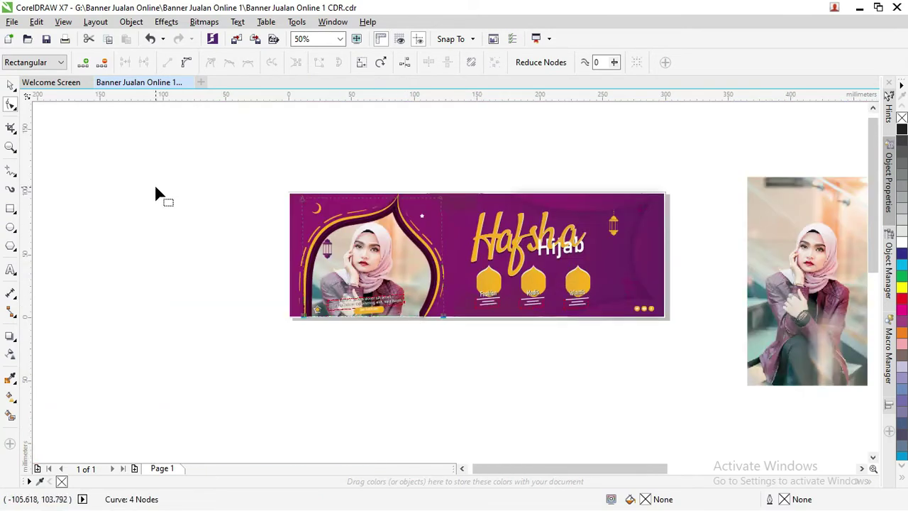
left_click(10, 86)
left_click(83, 112)
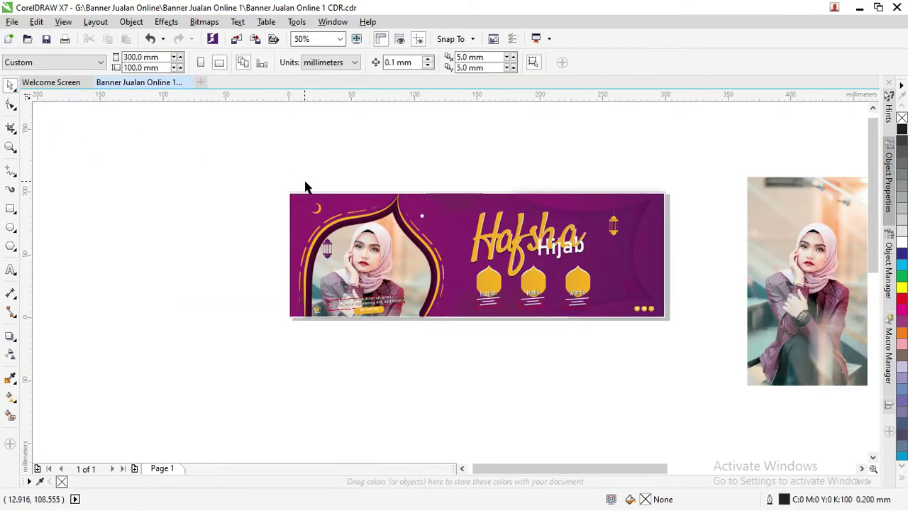
key("z")
left_click_drag(259, 147, 719, 369)
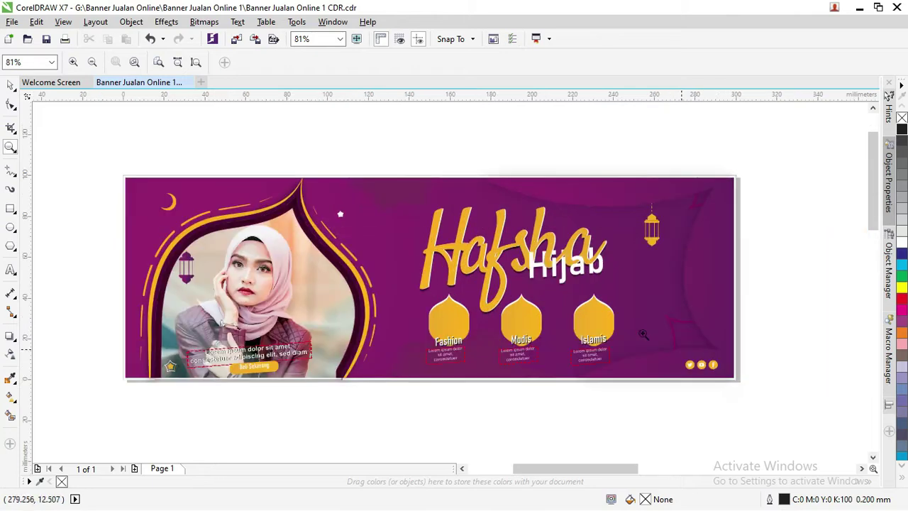
Try nudging the Hafsha Hijab title left, then undo the move.
left_click(10, 85)
left_click(458, 248)
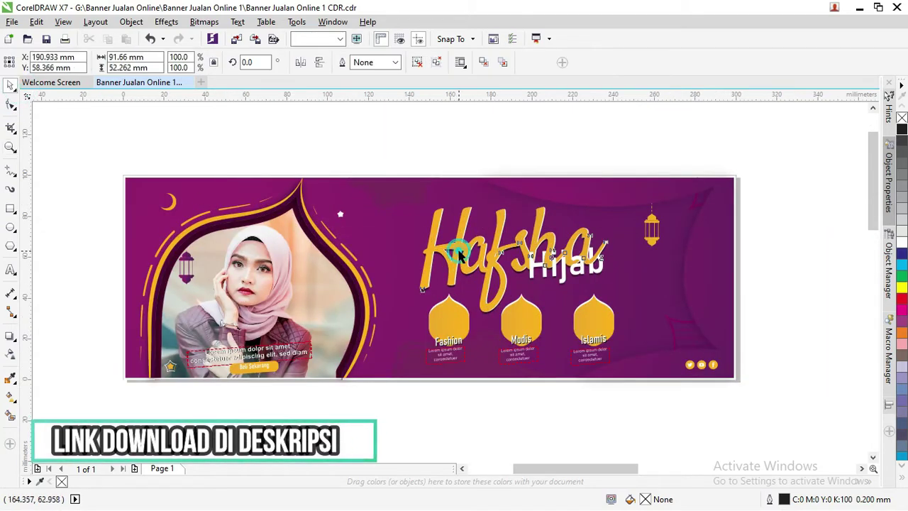
left_click_drag(458, 248, 437, 245)
key("ctrl+z")
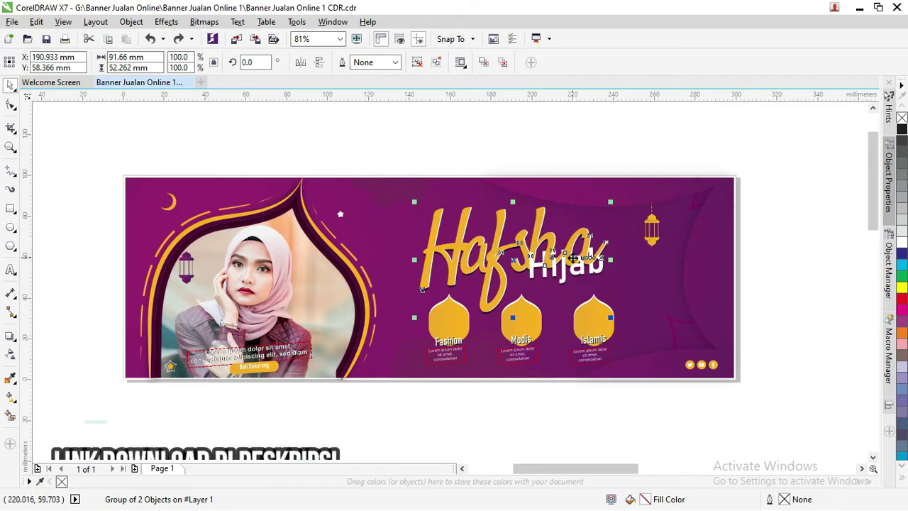
scroll(557, 259, "up", 3)
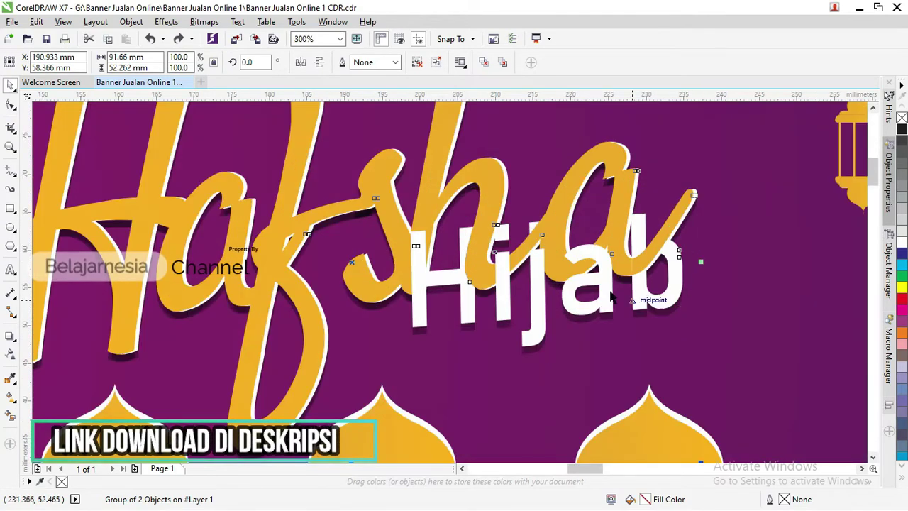
scroll(571, 237, "down", 3)
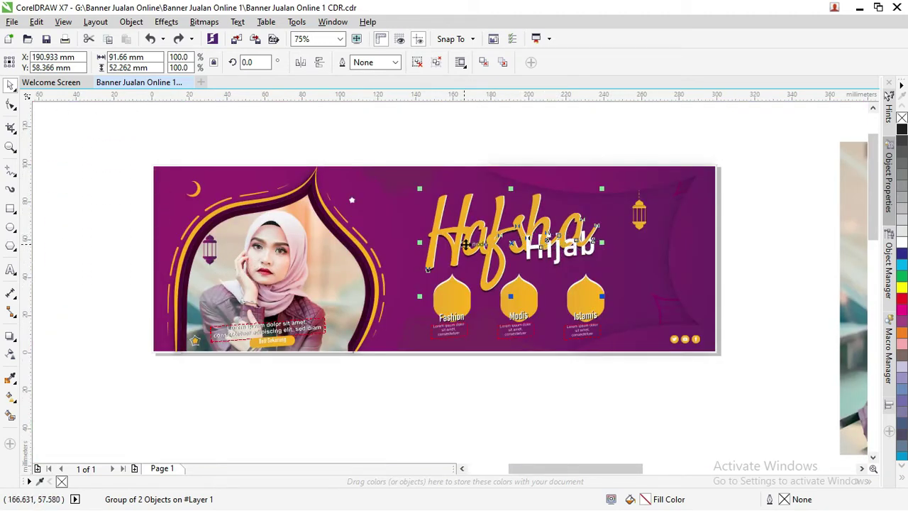
Ungroup the Fashion label and highlight the word Fashion in its text.
left_click(457, 325)
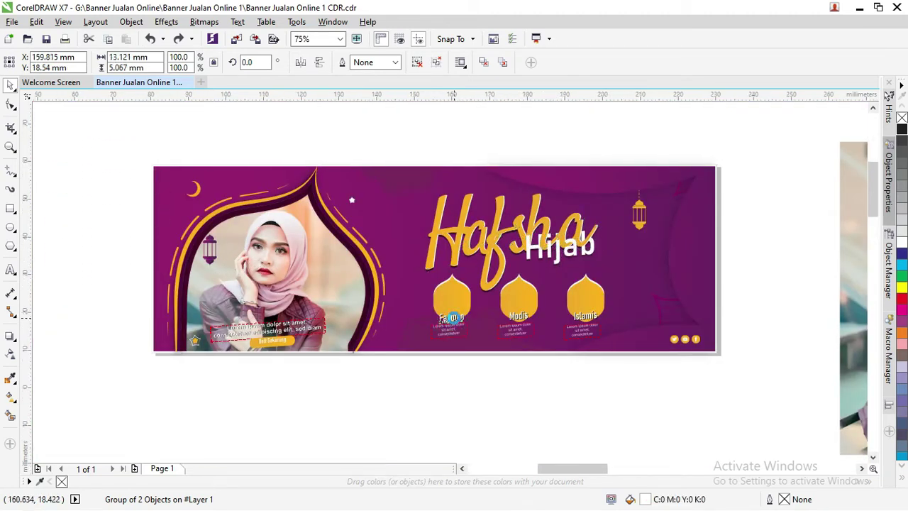
scroll(457, 325, "up", 5)
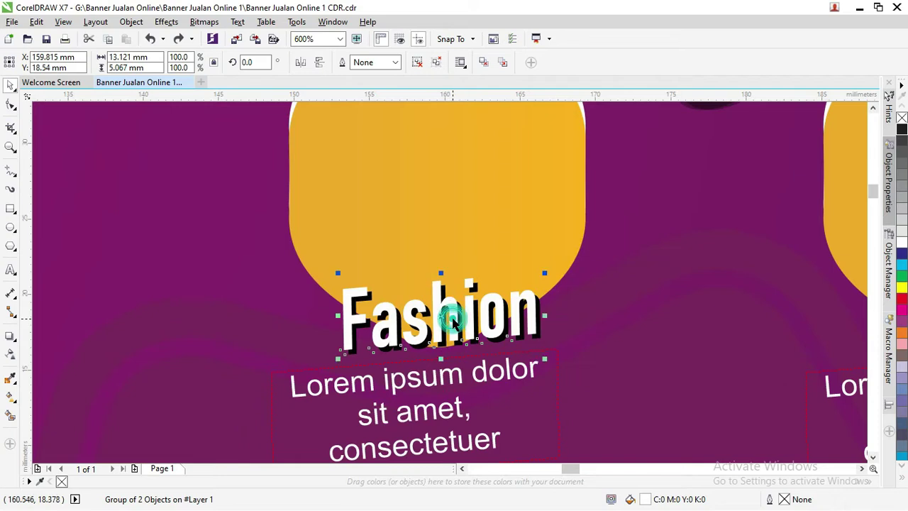
right_click(454, 318)
left_click(491, 250)
scroll(486, 248, "down", 3)
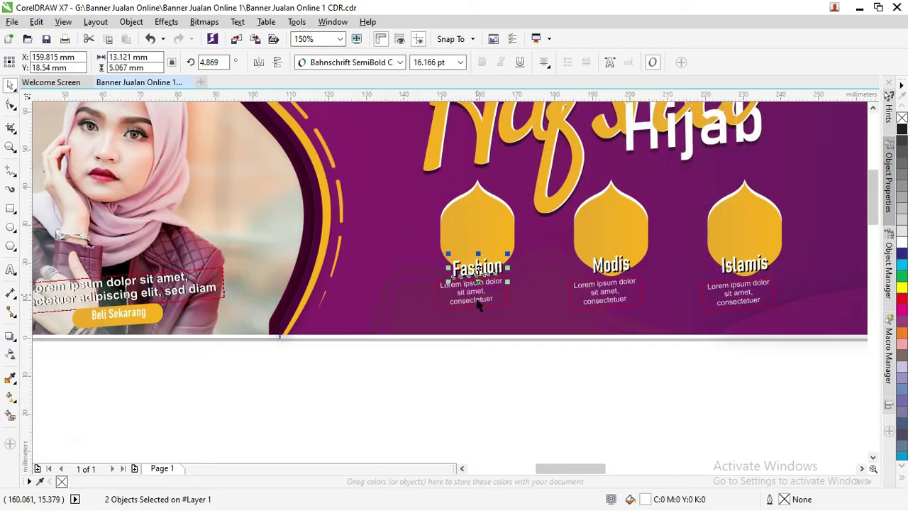
left_click(506, 348)
left_click(479, 267)
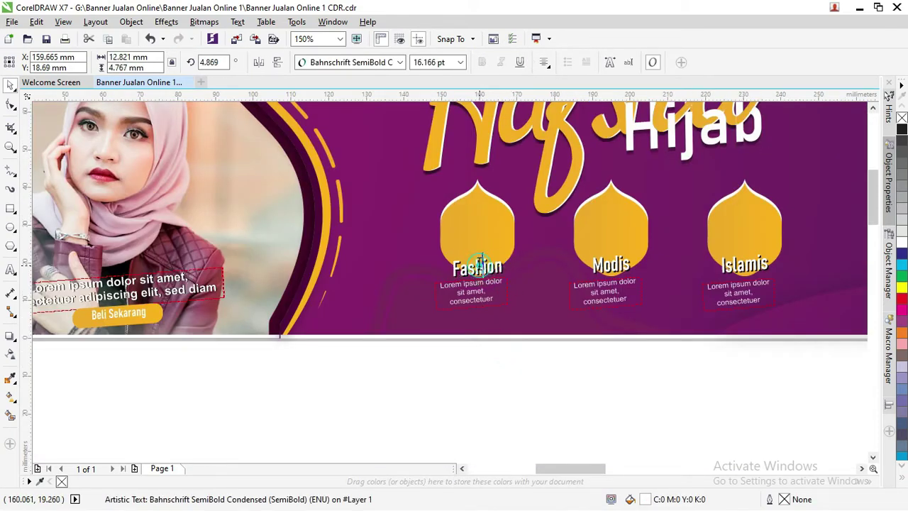
scroll(479, 266, "up", 2)
left_click_drag(444, 271, 523, 271)
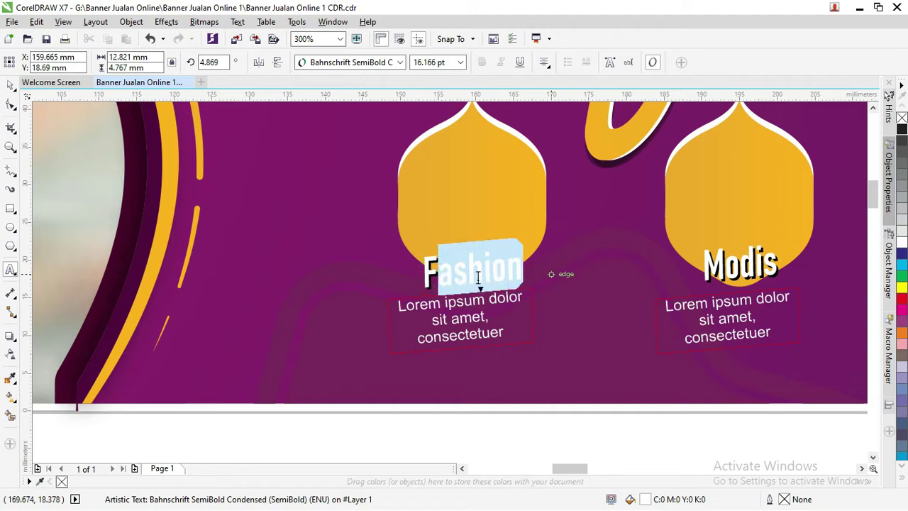
left_click_drag(424, 270, 522, 270)
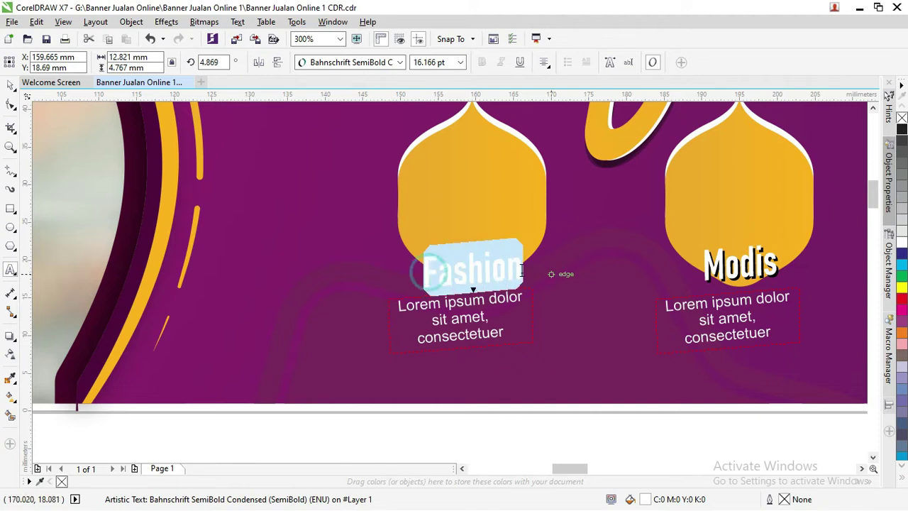
Select the Lorem ipsum text, then the middle dome shape, and zoom out to about 37%.
left_click(11, 84)
left_click(458, 321)
scroll(460, 340, "down", 1)
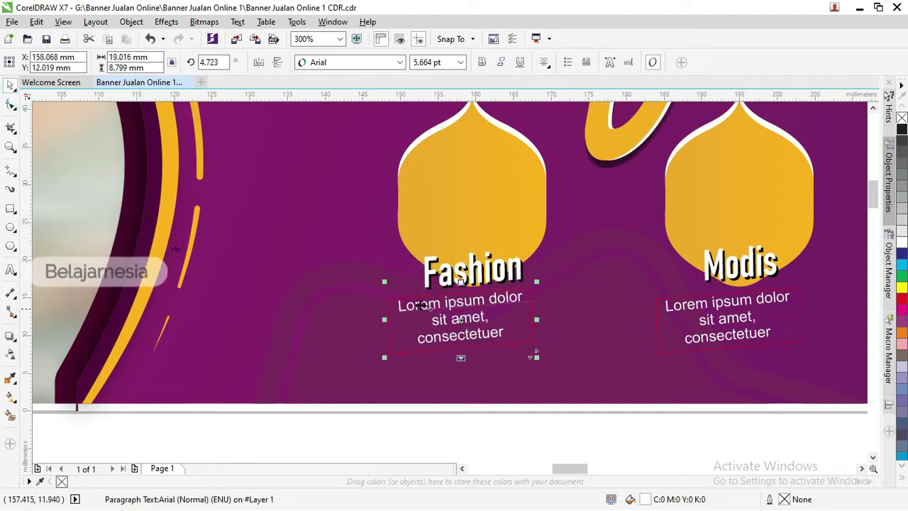
scroll(426, 312, "down", 1)
left_click(420, 264)
scroll(419, 265, "down", 1)
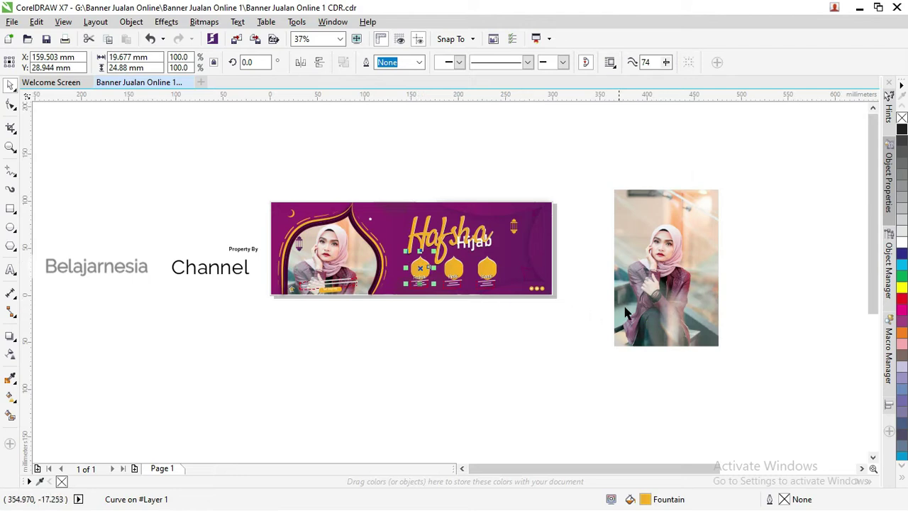
PowerClip the model photo inside the middle Modis dome.
mouse_move(627, 313)
left_mouse_down()
mouse_move(403, 300)
mouse_move(334, 277)
left_mouse_up()
scroll(401, 274, "up", 2)
scroll(332, 276, "down", 1)
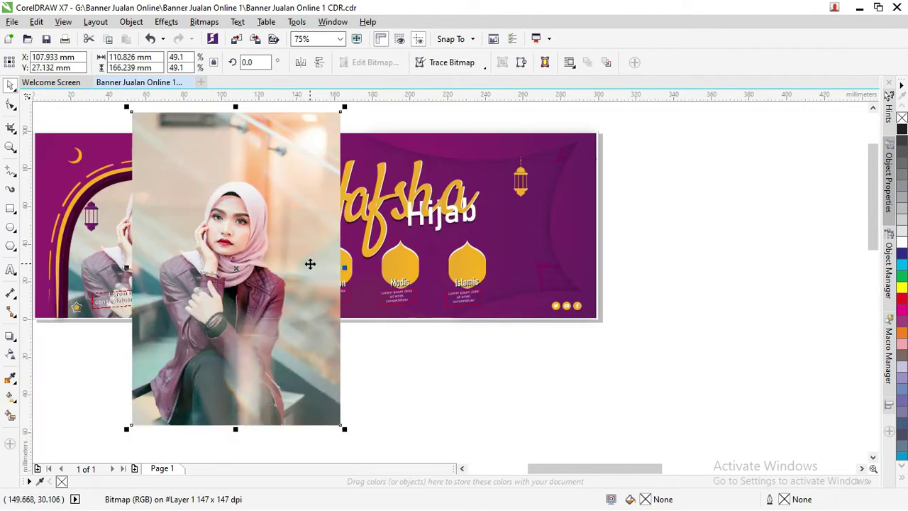
right_click(310, 264)
left_click(346, 154)
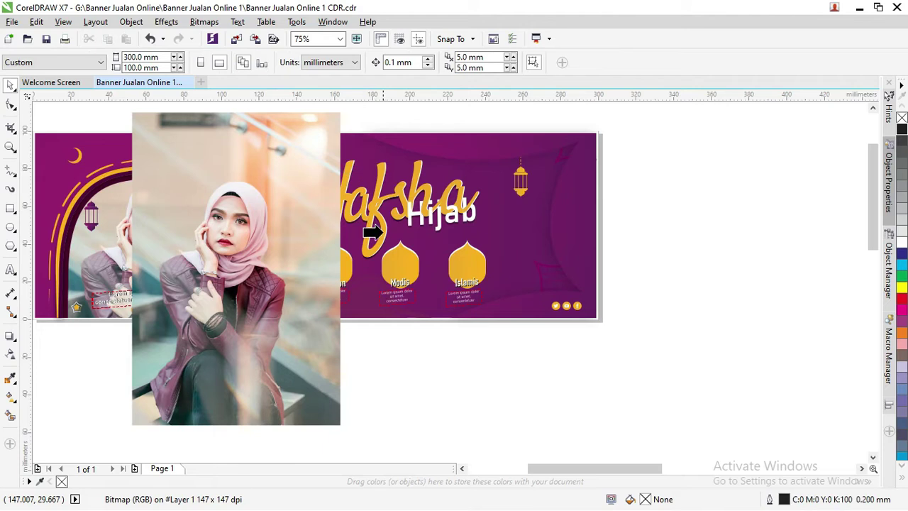
left_click(396, 265)
Set the dome's contents to Fill Frame Proportionally and select the whole first banner.
scroll(399, 263, "up", 4)
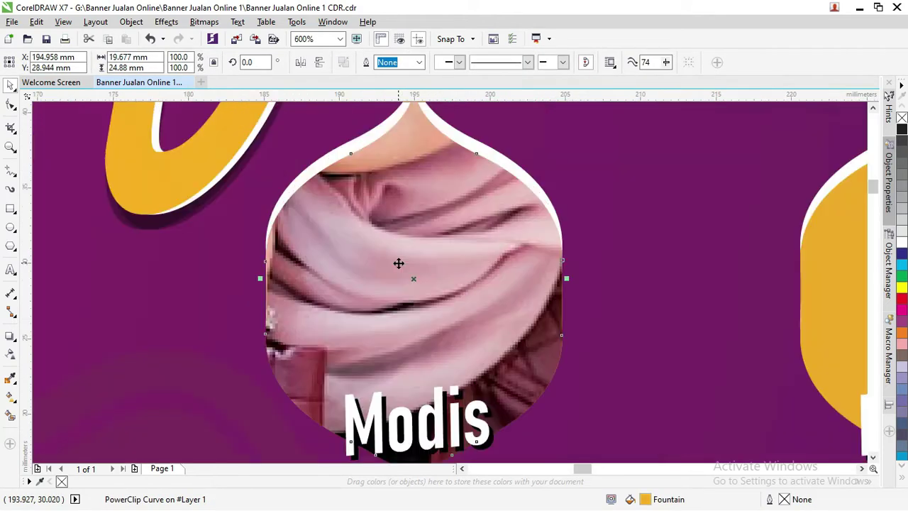
scroll(398, 257, "down", 1)
scroll(399, 255, "down", 2)
right_click(399, 255)
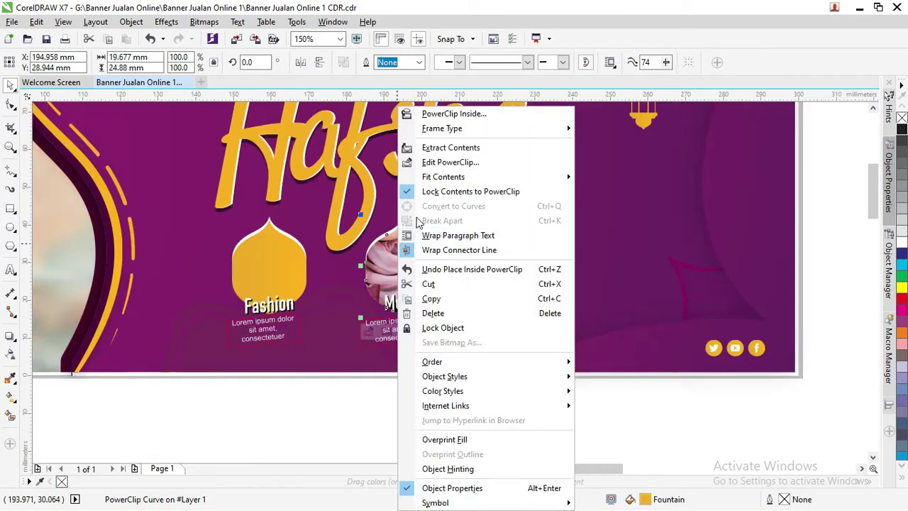
mouse_move(443, 177)
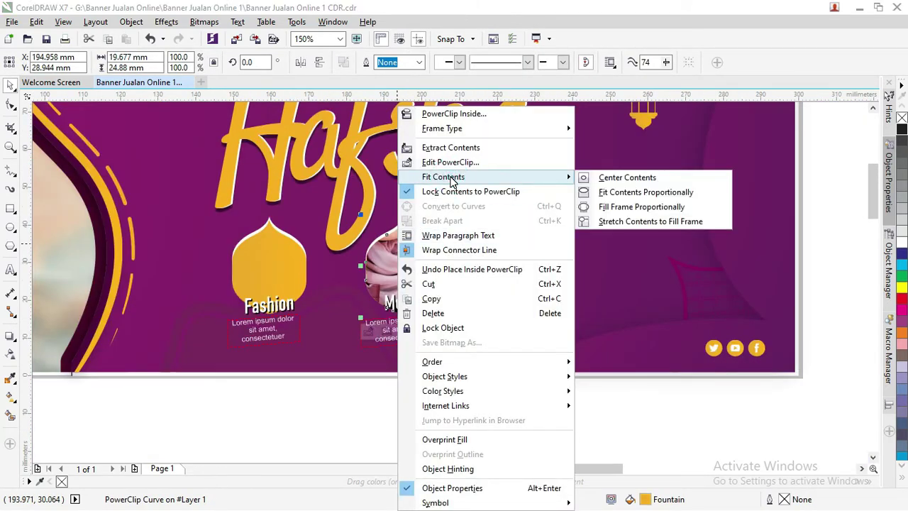
left_click(620, 212)
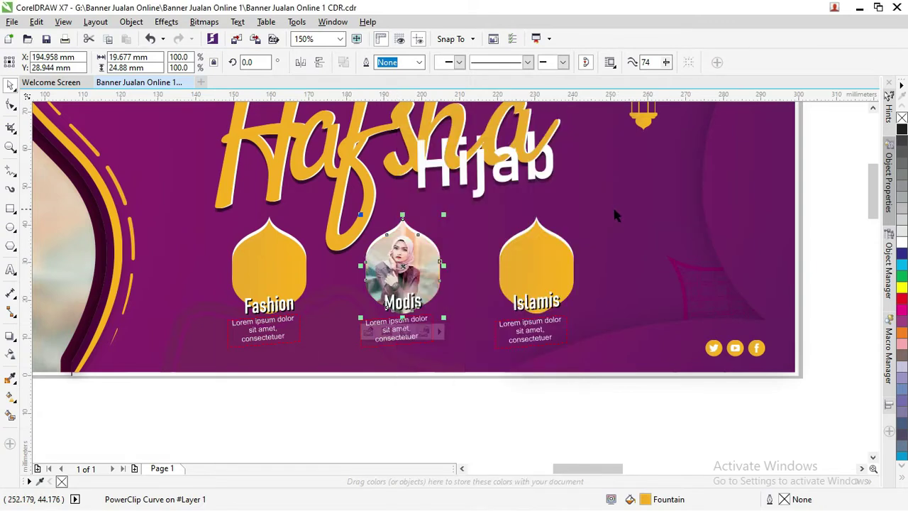
left_click(484, 377)
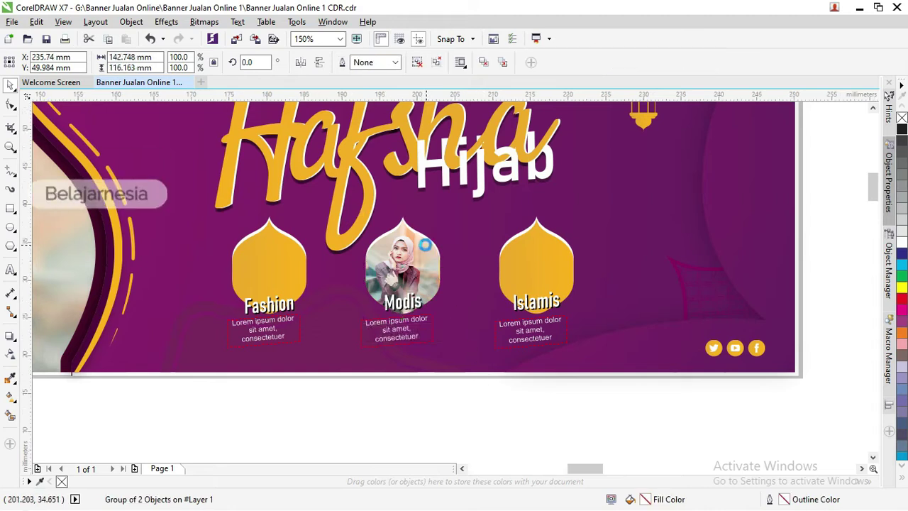
Drag the arch-framed photo from the first banner down toward the second landscape banner.
scroll(375, 244, "up", 4)
scroll(375, 245, "down", 4)
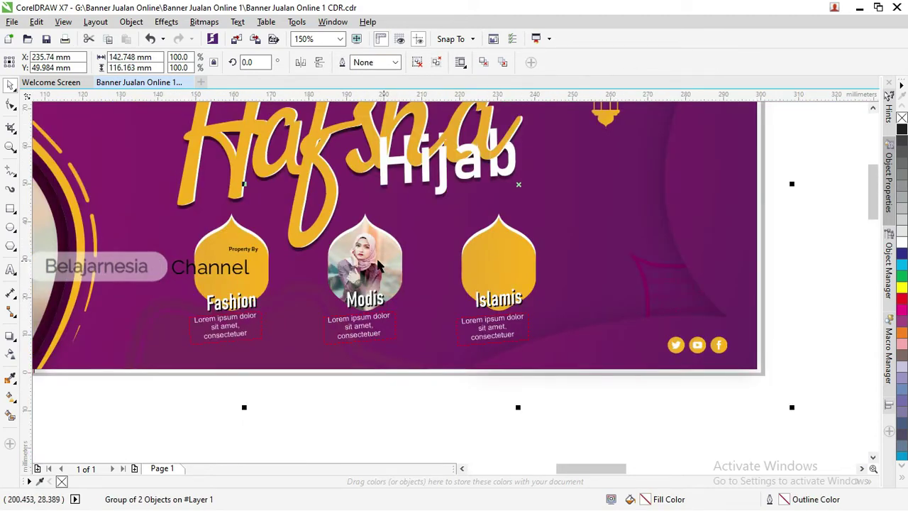
scroll(374, 262, "down", 2)
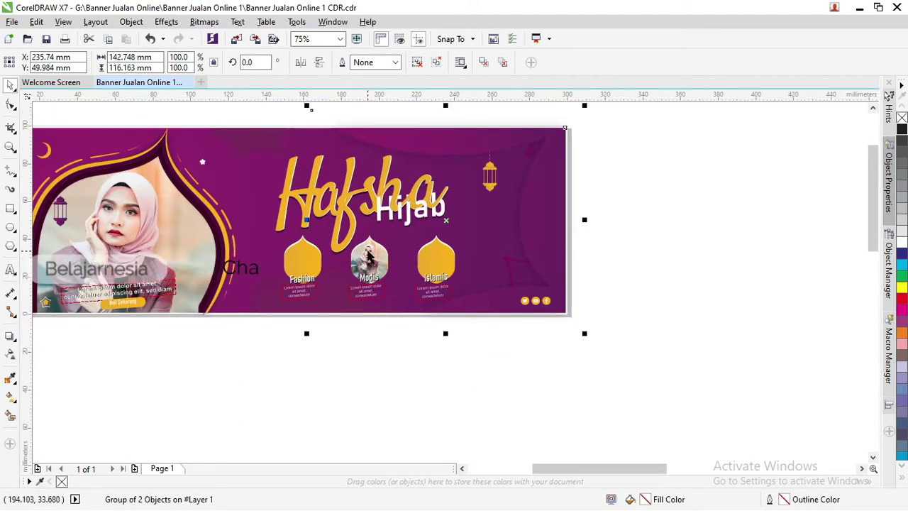
scroll(363, 259, "down", 4)
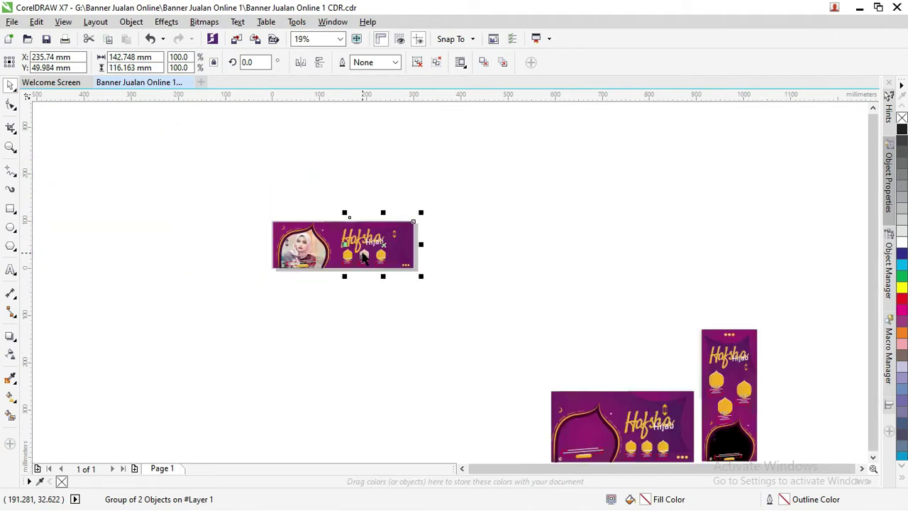
scroll(363, 258, "down", 1)
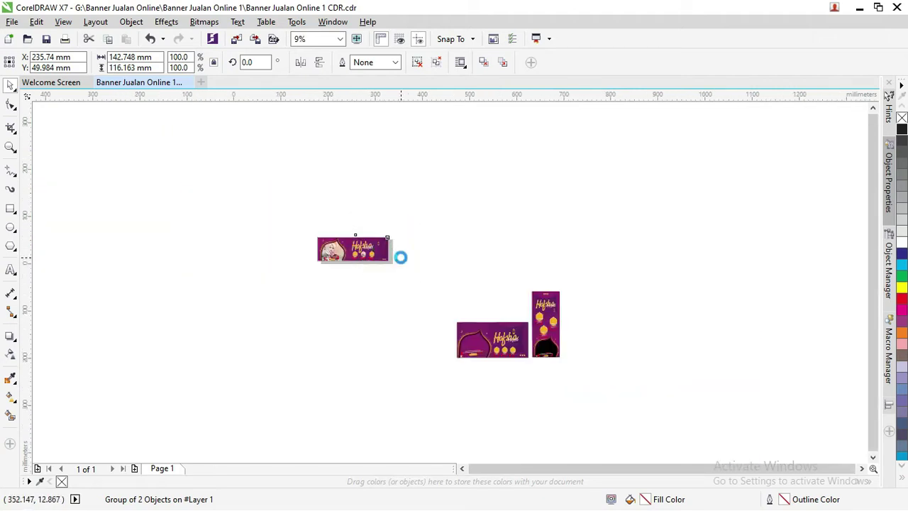
scroll(399, 257, "up", 1)
left_click(272, 241)
left_click_drag(272, 241, 324, 267)
Open the clip with Edit PowerClip and select the small model photo.
right_click(326, 271)
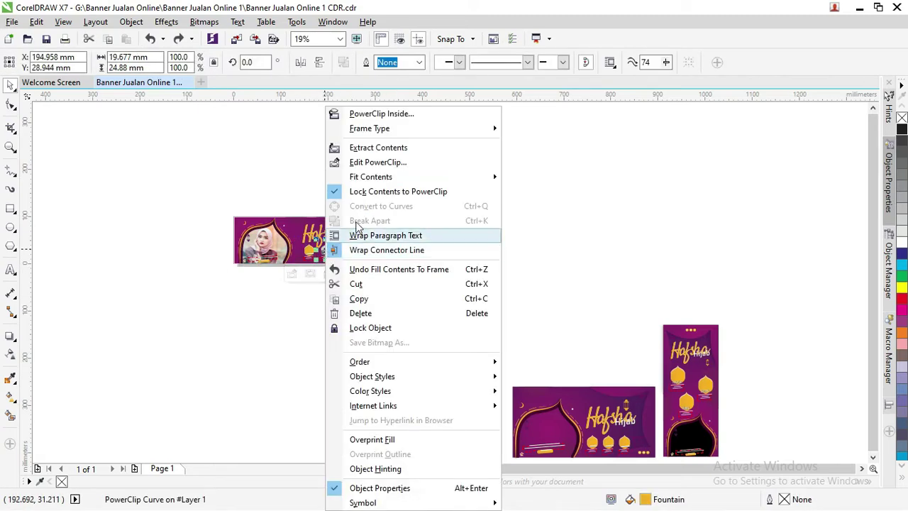
left_click(378, 162)
left_click(386, 245)
left_click(326, 254)
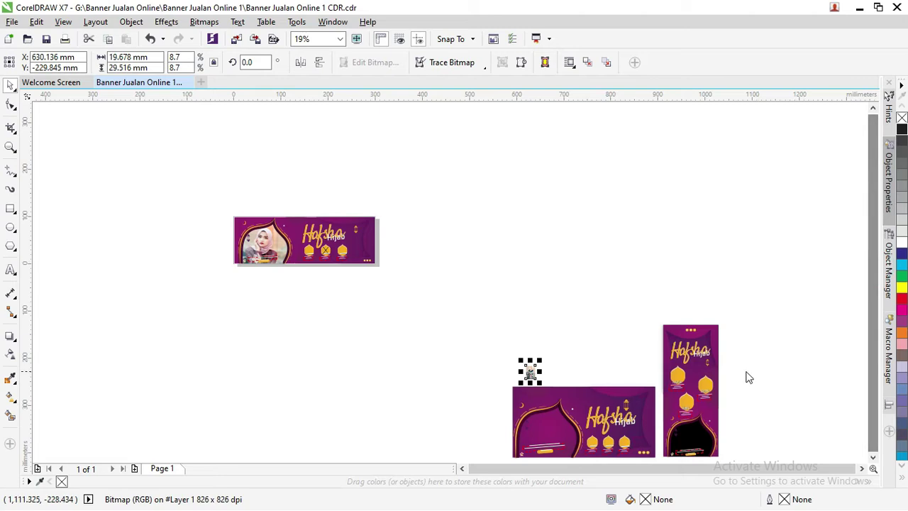
Zoom in on the second landscape banner, enlarge the model photo and move it over the left arch.
key("z")
mouse_move(479, 344)
left_mouse_down()
mouse_move(747, 445)
mouse_move(765, 442)
left_mouse_up()
scroll(754, 458, "down", 1)
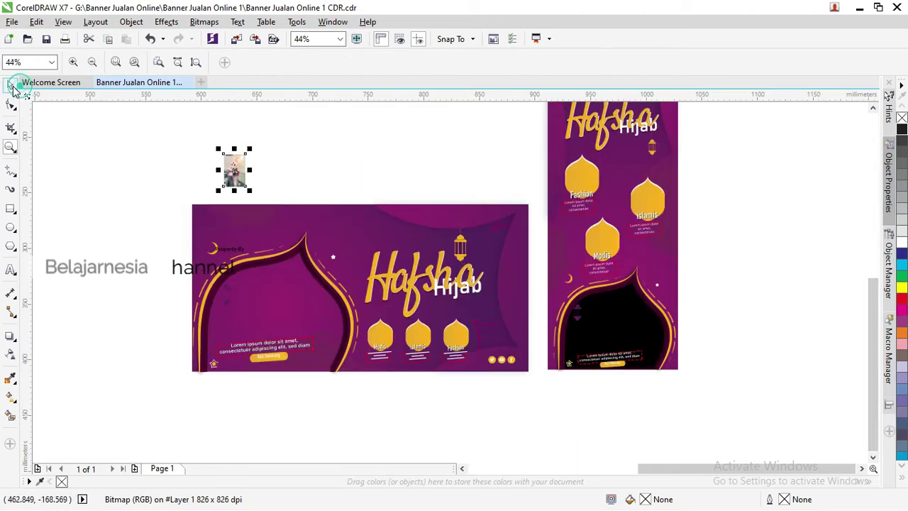
key("space")
left_click_drag(248, 193, 386, 388)
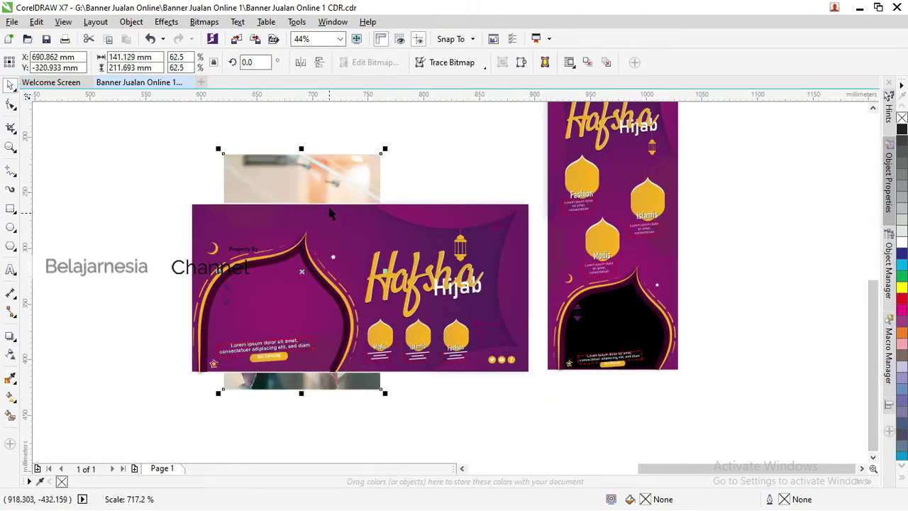
left_click_drag(337, 214, 310, 255)
left_click_drag(333, 389, 328, 406)
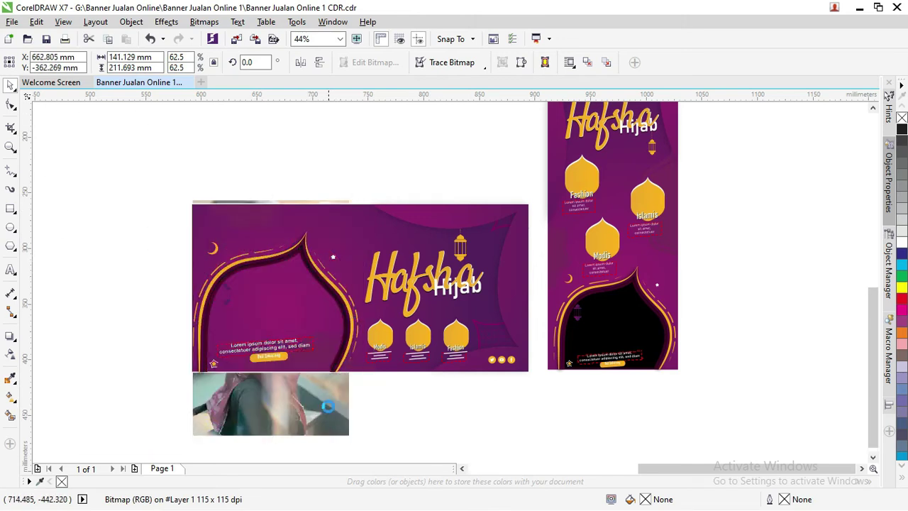
Adjust the photo's stacking order so it sits behind the banner's left arch frame.
key("ctrl+Page_Down")
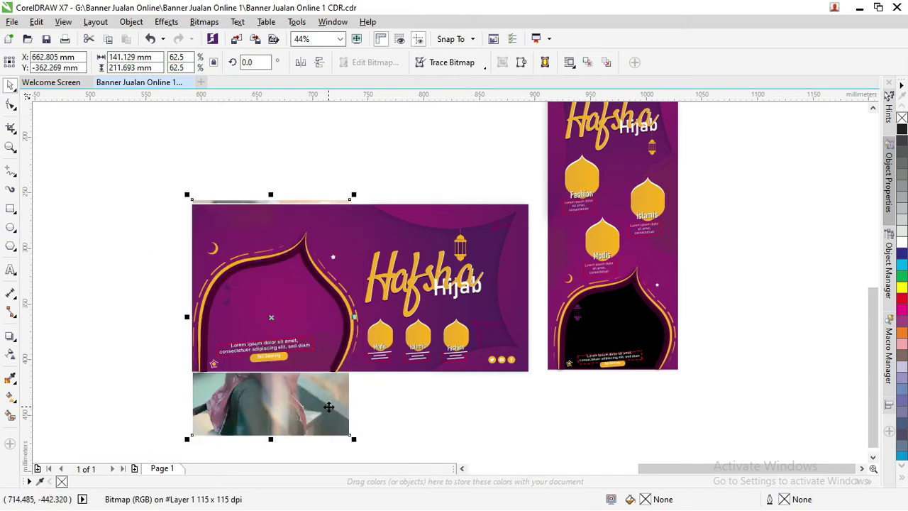
left_click(367, 272)
right_click(367, 272)
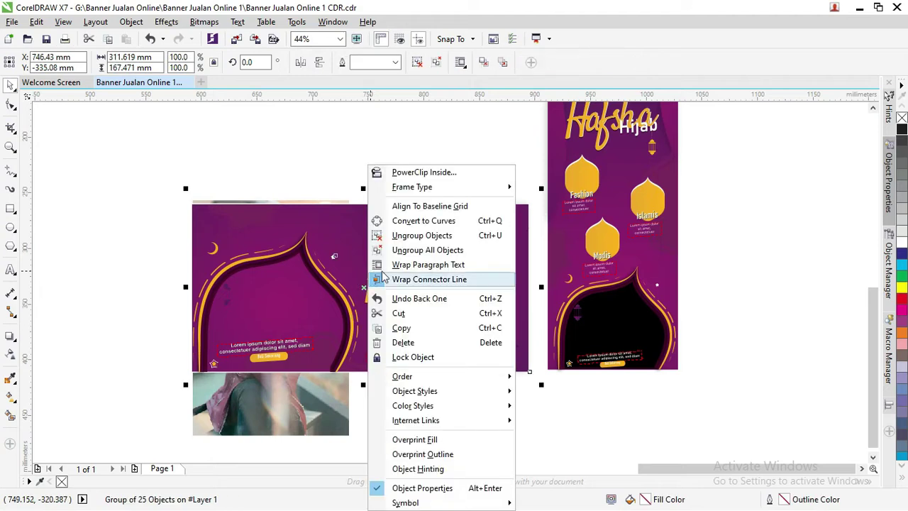
left_click(391, 158)
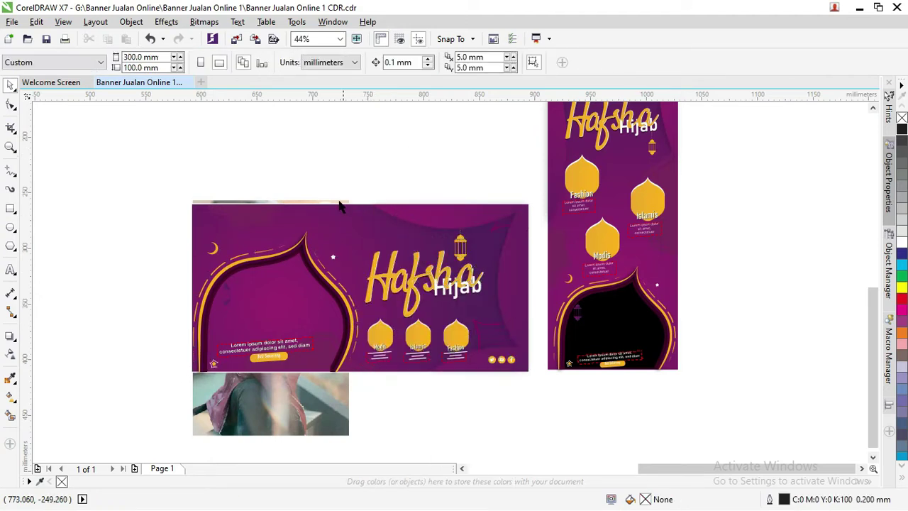
left_click(303, 420)
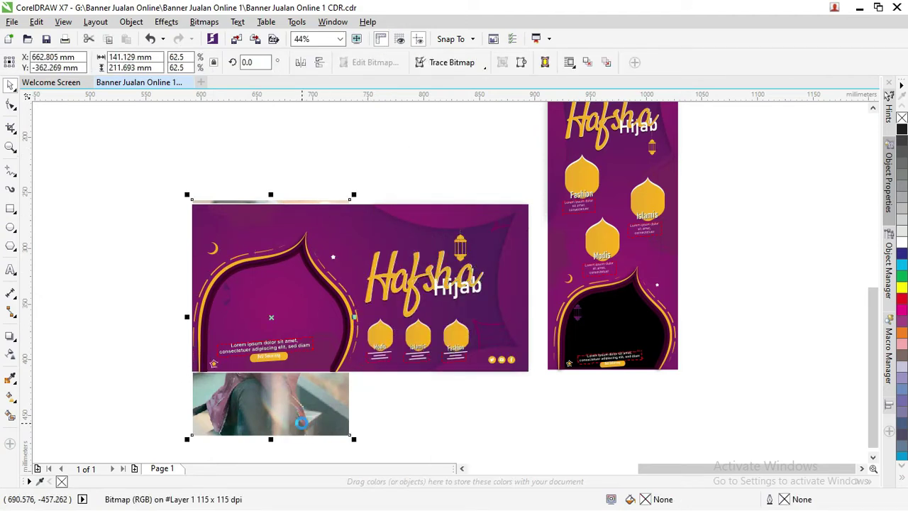
key("shift+Page_Up")
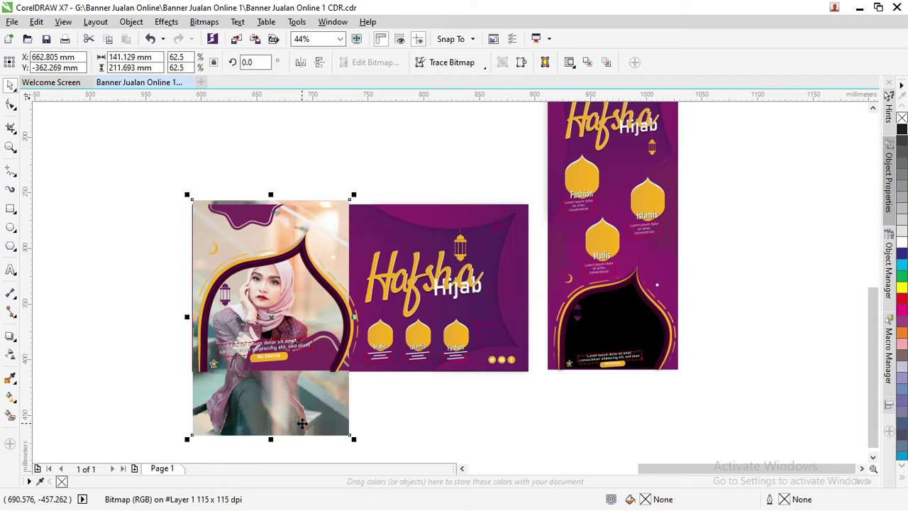
left_click_drag(303, 410, 309, 429)
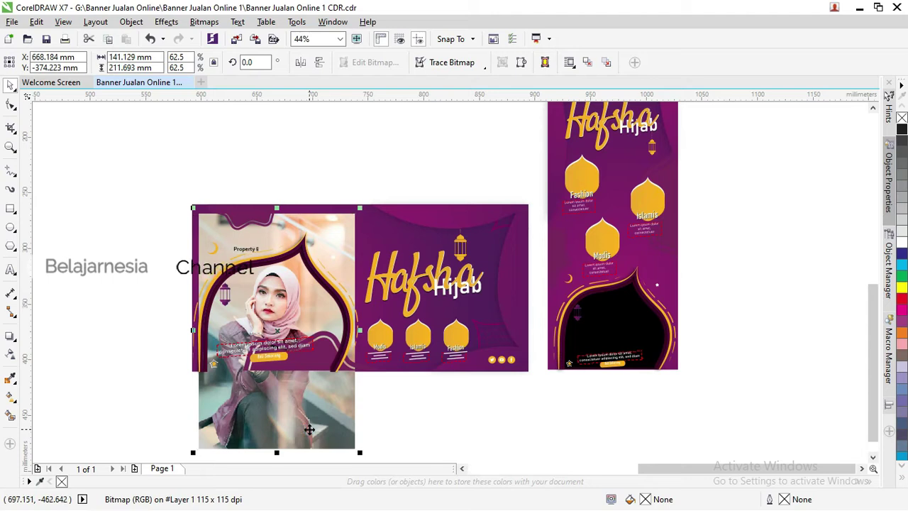
key("ctrl+Page_Up")
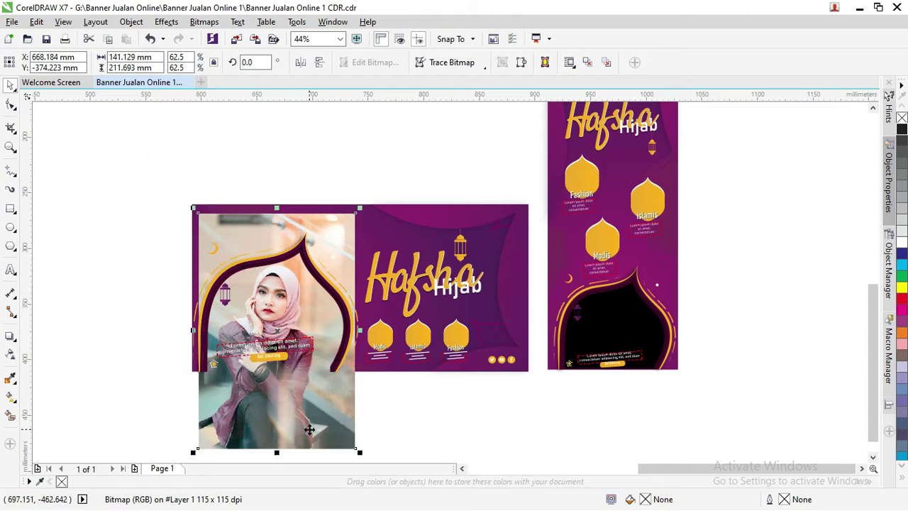
left_click_drag(303, 408, 206, 406)
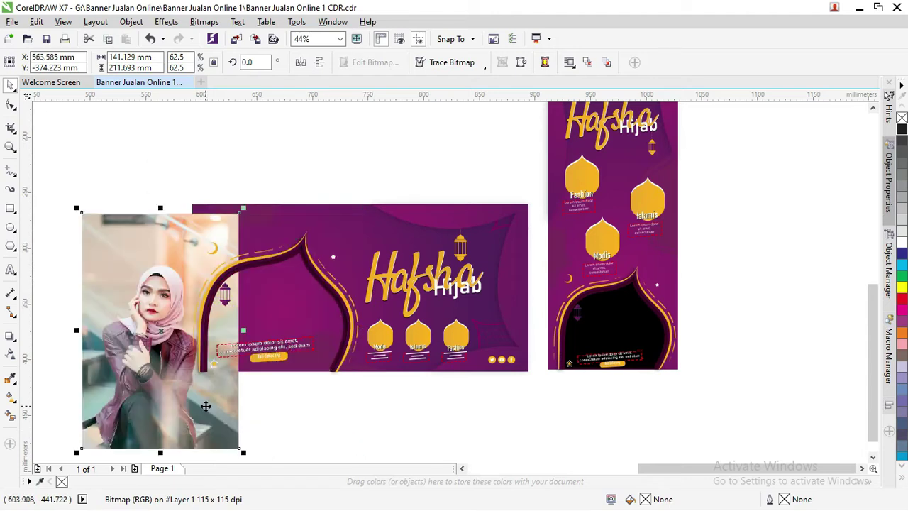
key("ctrl+z")
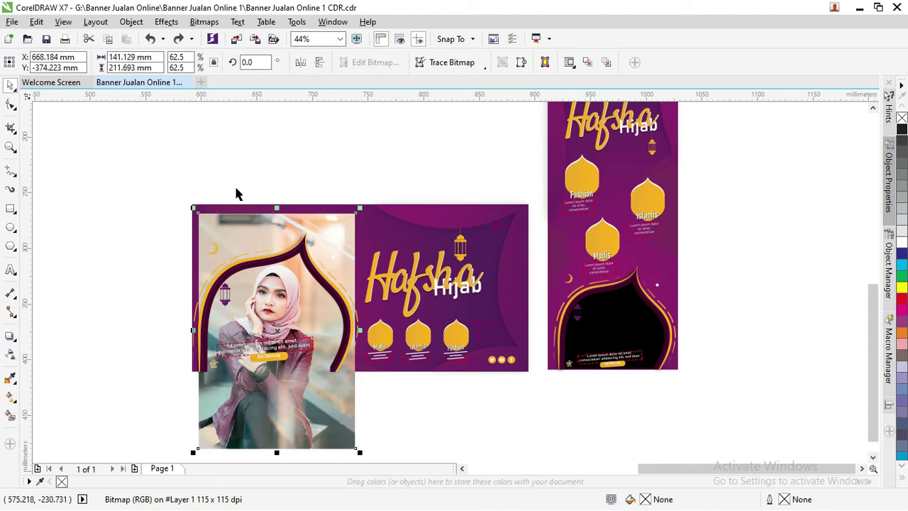
scroll(262, 282, "up", 2)
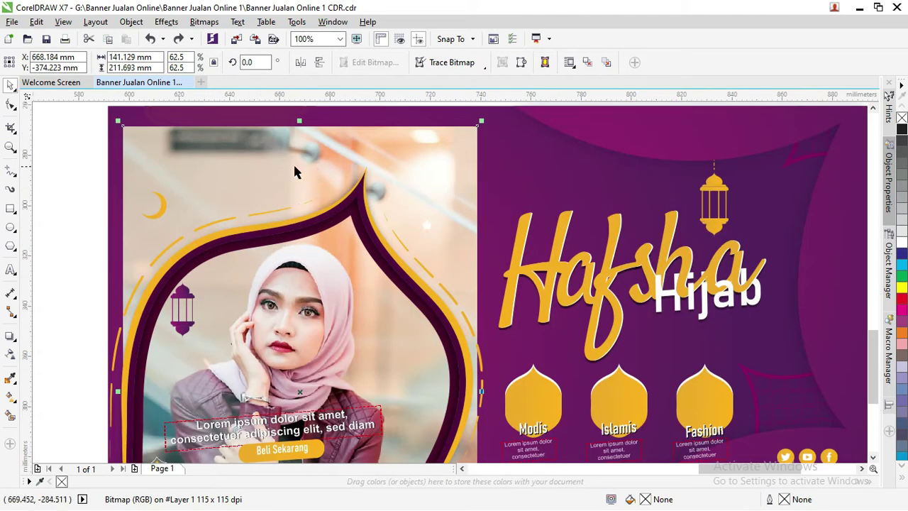
scroll(263, 172, "down", 2)
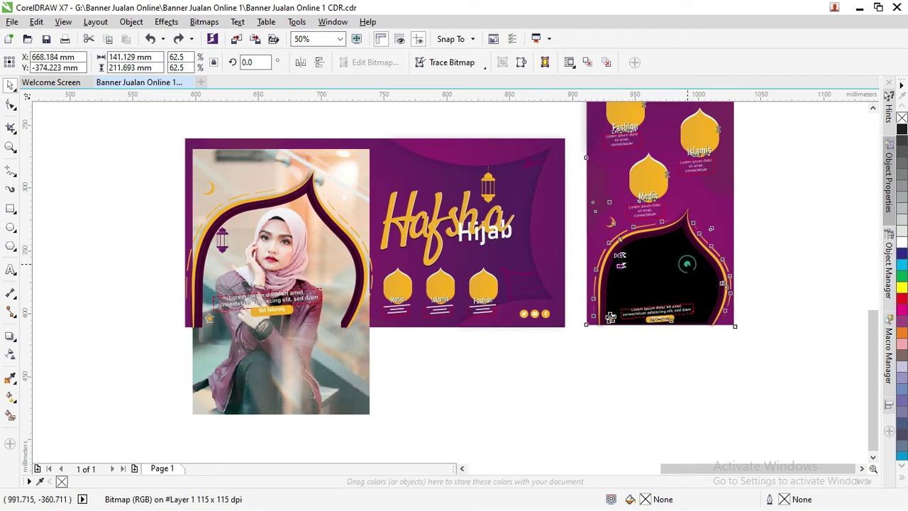
Ungroup all objects in the portrait banner layout.
left_click(686, 264)
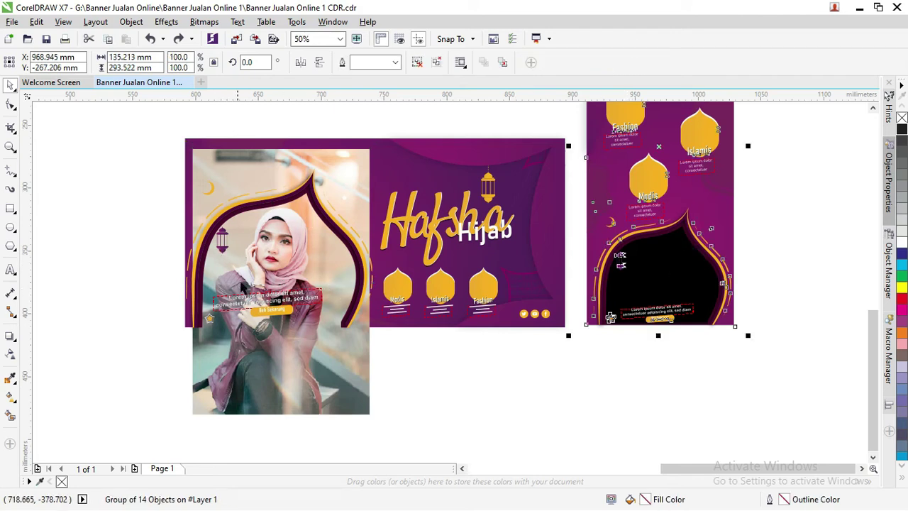
right_click(682, 166)
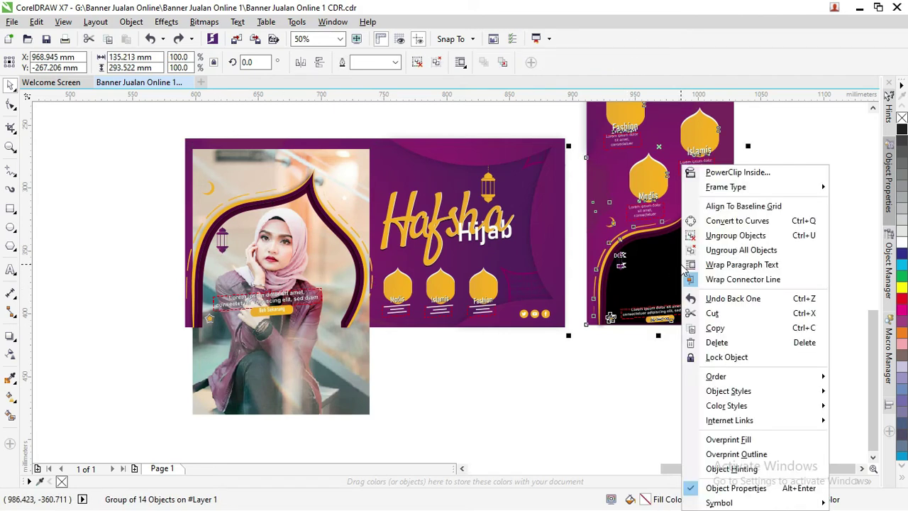
left_click(734, 249)
Move the black dome lens out of the portrait arch to below the landscape banner.
left_click(660, 277)
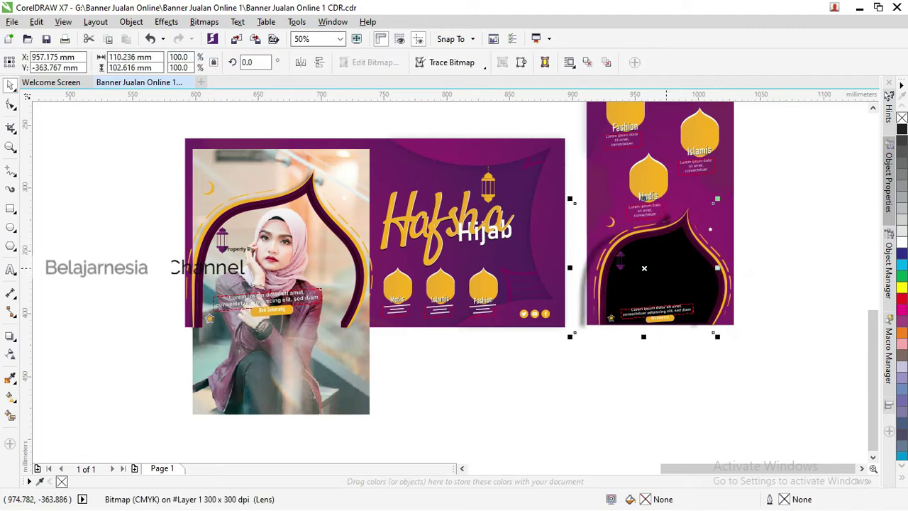
left_click_drag(665, 268, 768, 360)
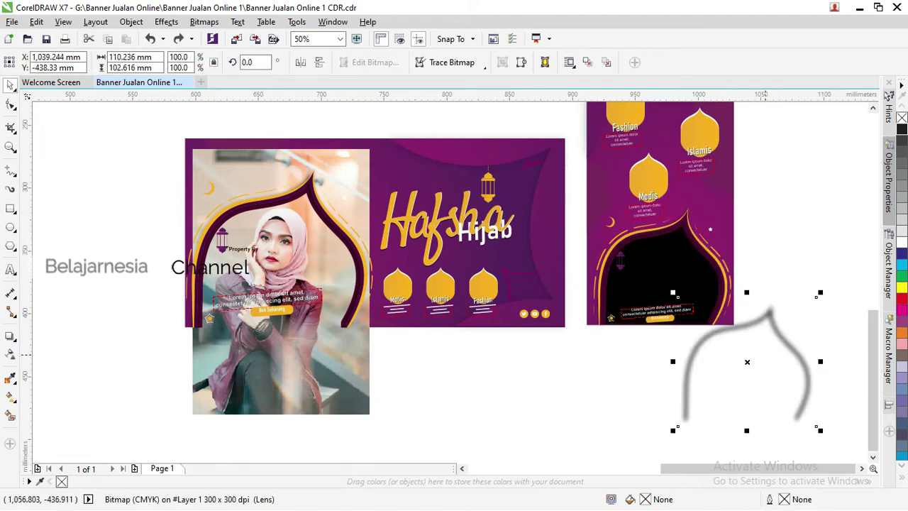
left_click_drag(667, 270, 545, 321)
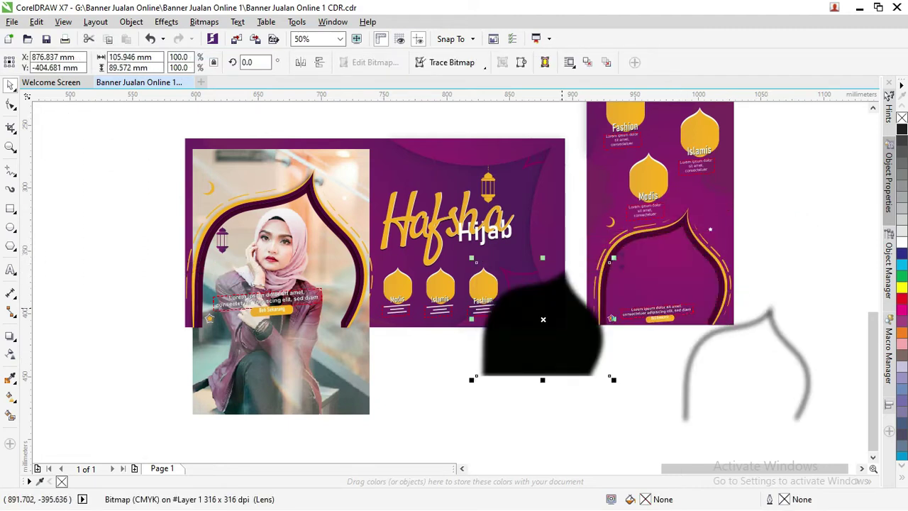
scroll(588, 285, "up", 1)
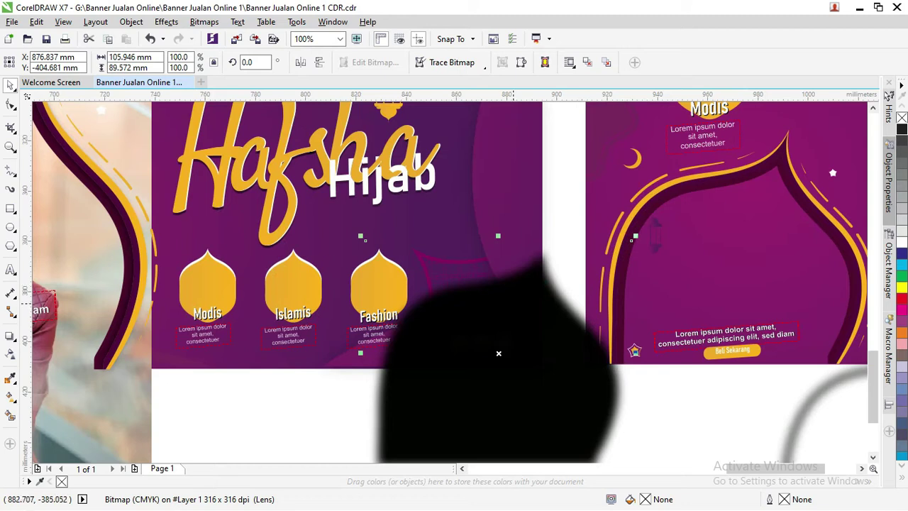
scroll(513, 305, "down", 1)
key("ctrl+z")
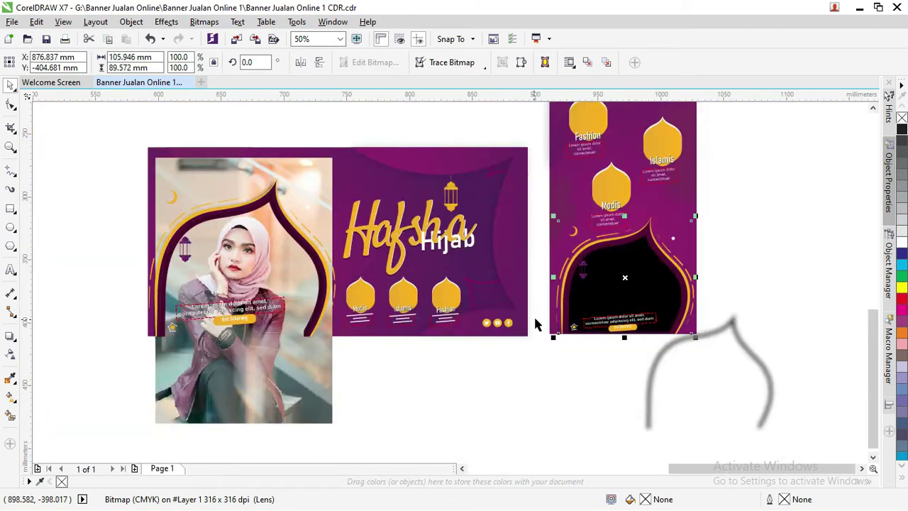
left_click_drag(644, 280, 442, 379)
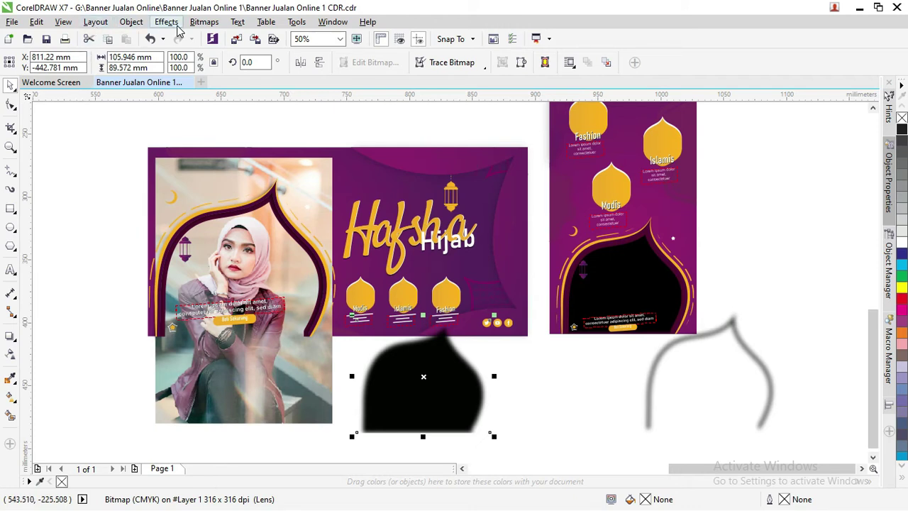
Quick-trace the black dome bitmap into a vector curve.
left_click(486, 72)
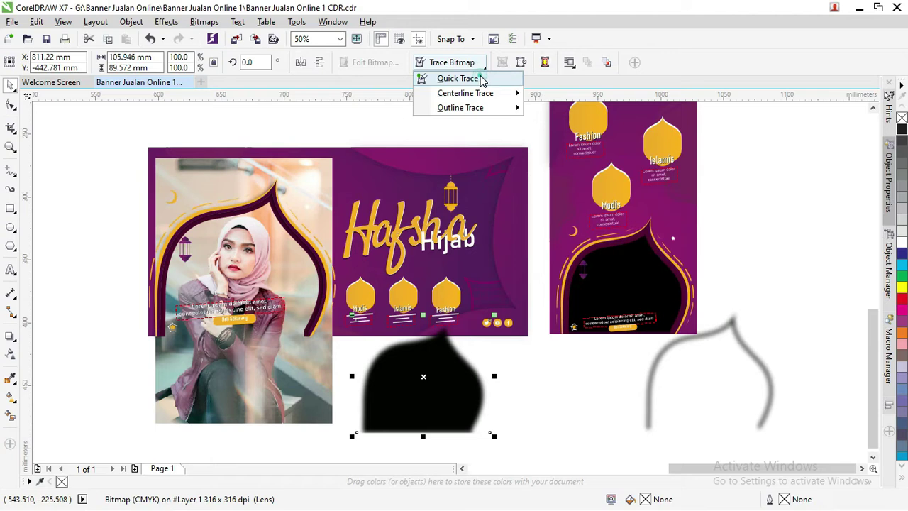
left_click(482, 78)
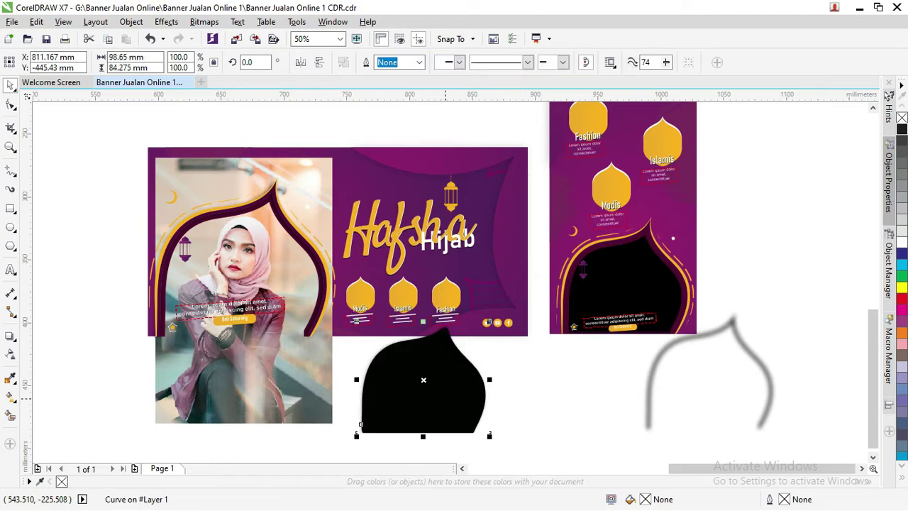
scroll(412, 383, "up", 2)
scroll(412, 383, "up", 2)
scroll(404, 322, "down", 2)
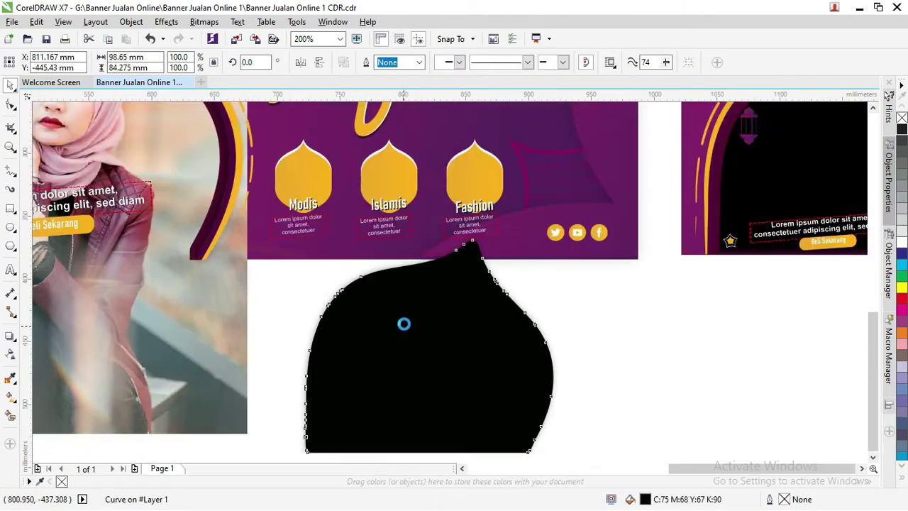
scroll(426, 324, "down", 2)
Delete the leftover black bitmap and move the traced dome curve left of the photo.
left_click(405, 315)
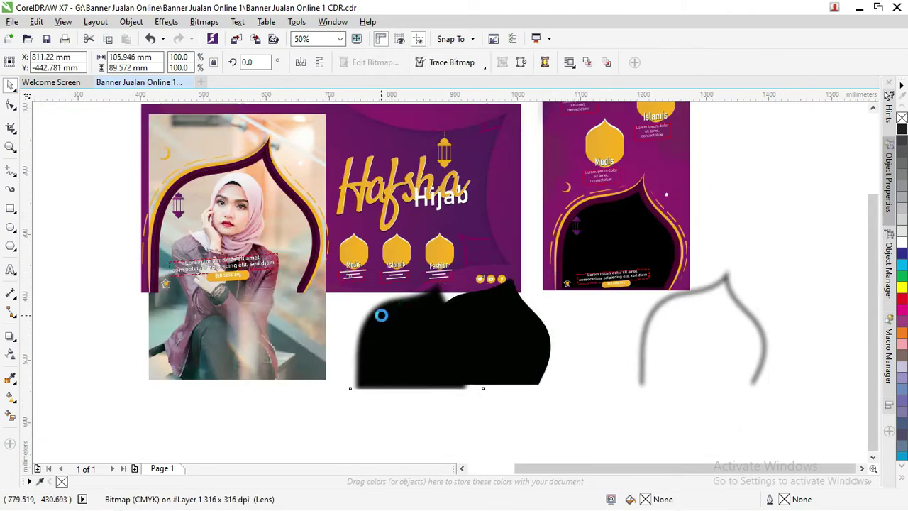
scroll(381, 314, "down", 2)
key("Delete")
mouse_move(432, 319)
left_mouse_down()
mouse_move(234, 293)
mouse_move(182, 268)
left_mouse_up()
PowerClip the hijab model photo inside the dome curve, filling the frame proportionally.
left_click(309, 335)
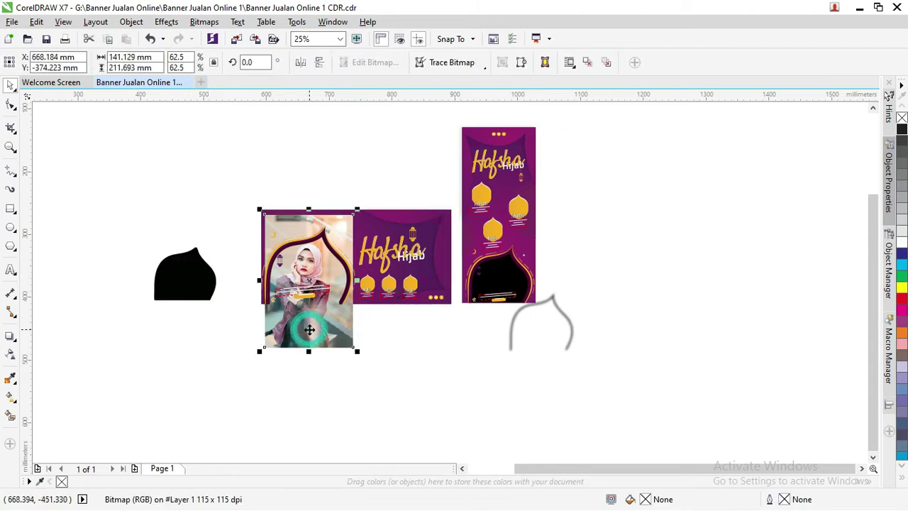
right_click(309, 335)
left_click(389, 157)
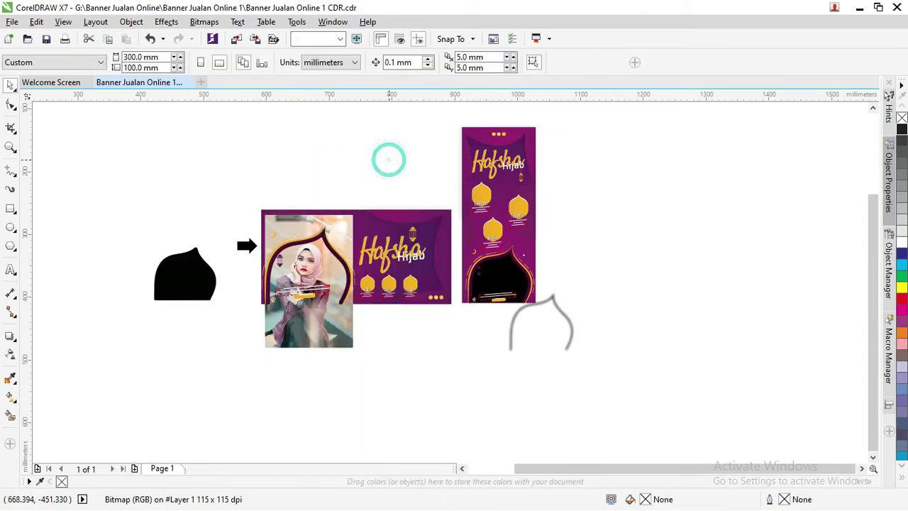
left_click(177, 274)
scroll(174, 272, "up", 1)
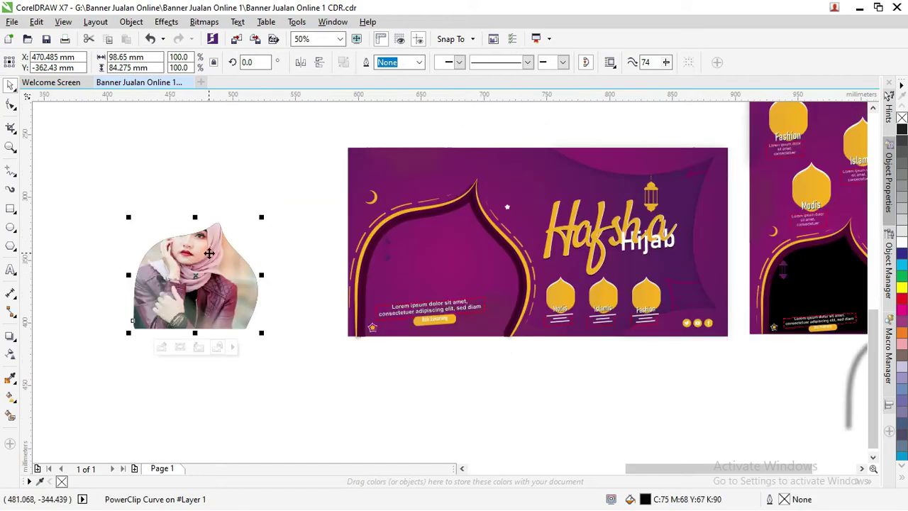
right_click(209, 253)
left_click(299, 178)
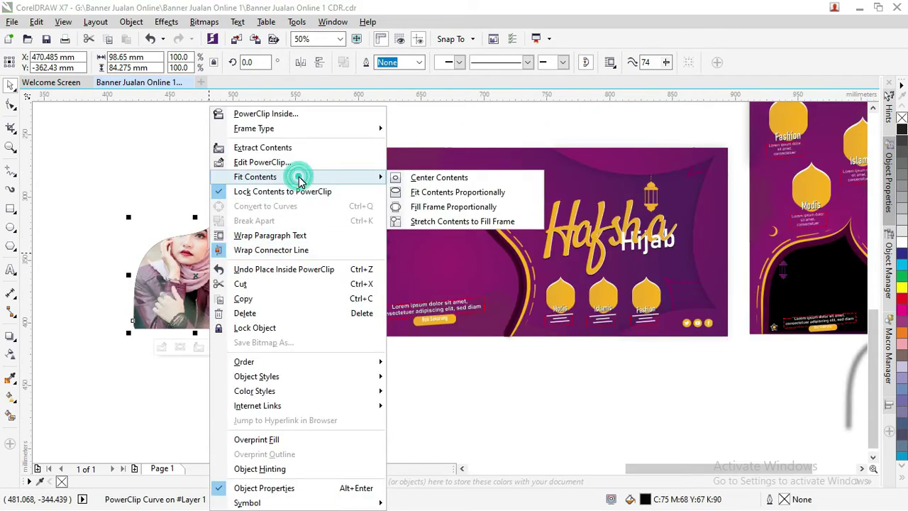
left_click(423, 207)
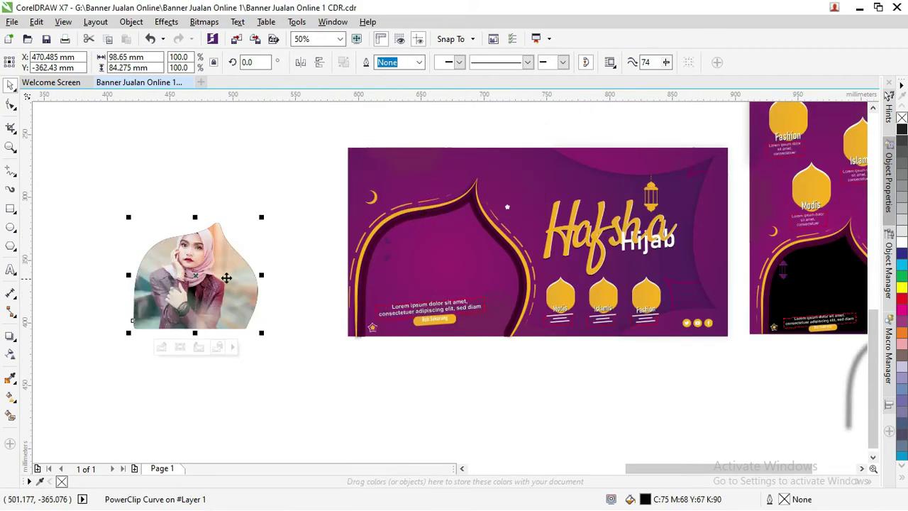
double_click(211, 279)
left_click(10, 85)
left_click(122, 120)
Edit the PowerClip contents to nudge the photo slightly up and left in the dome.
left_click(193, 264)
right_click(213, 273)
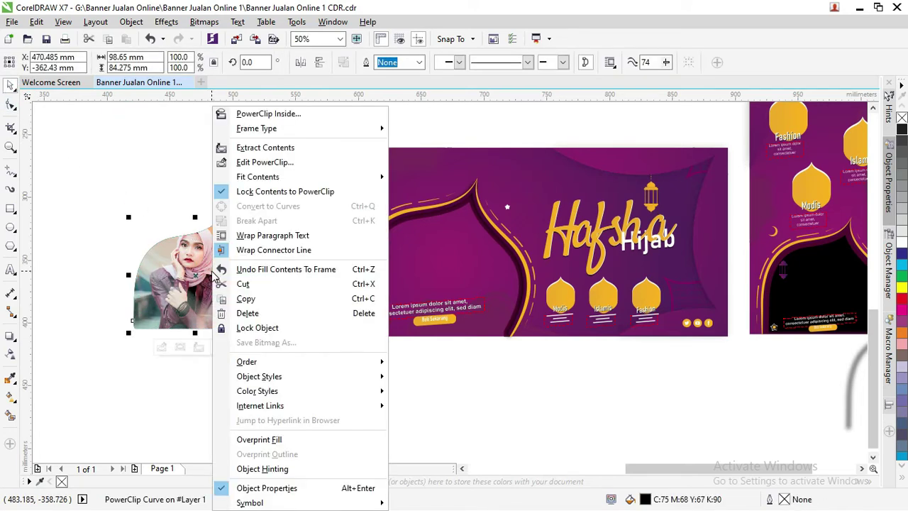
left_click(273, 163)
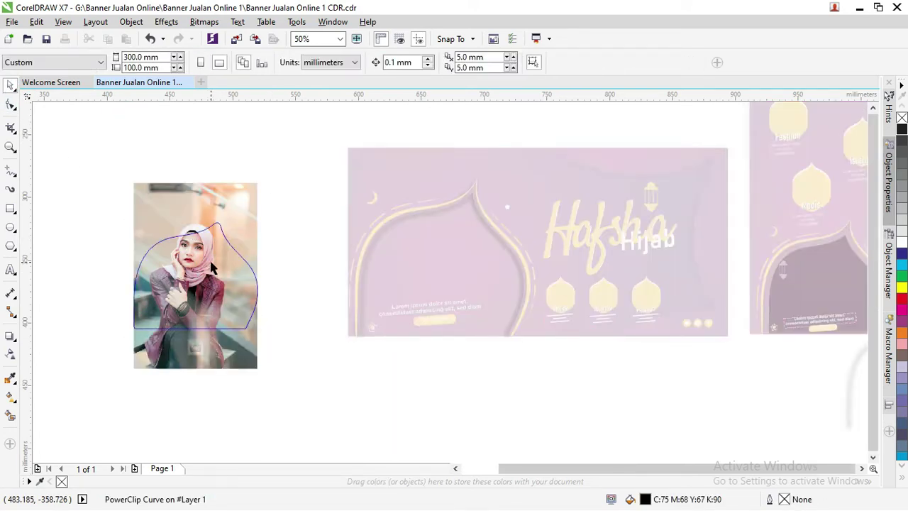
left_click(215, 283)
left_click_drag(217, 283, 217, 288)
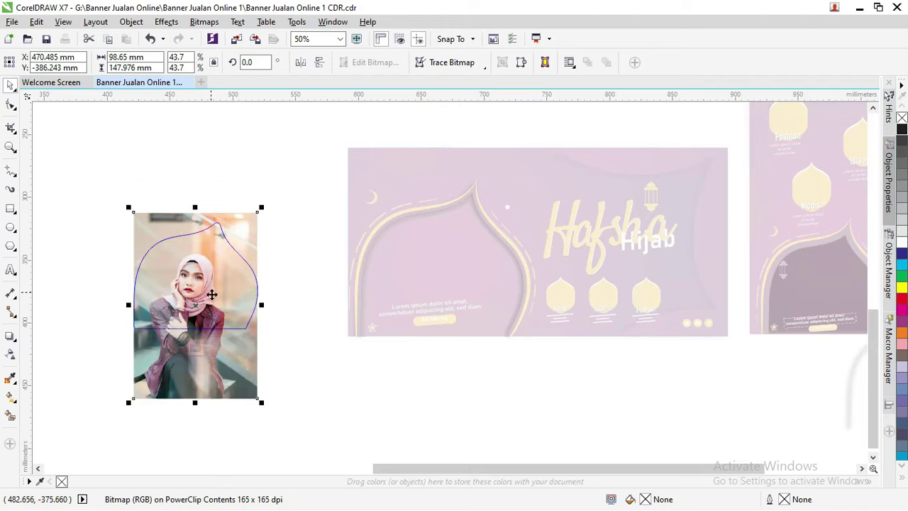
key("ctrl+z")
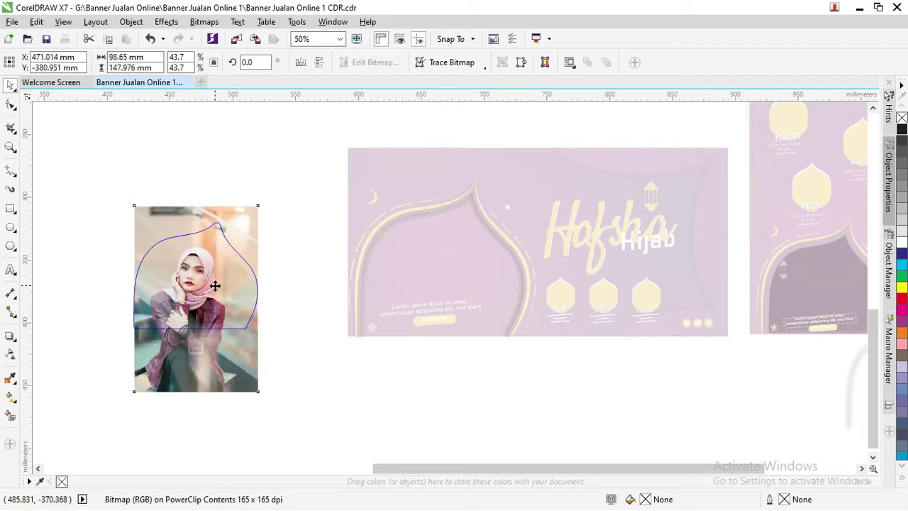
left_click_drag(214, 286, 212, 282)
right_click(214, 281)
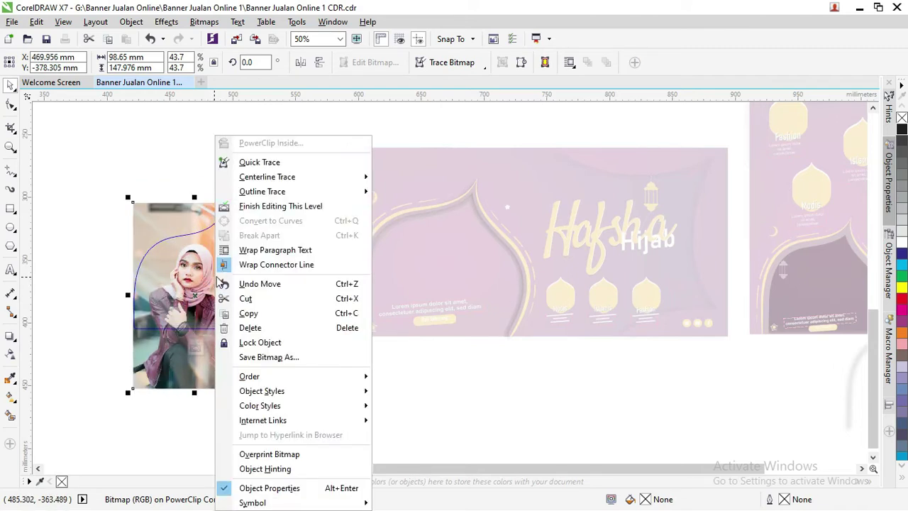
left_click(267, 205)
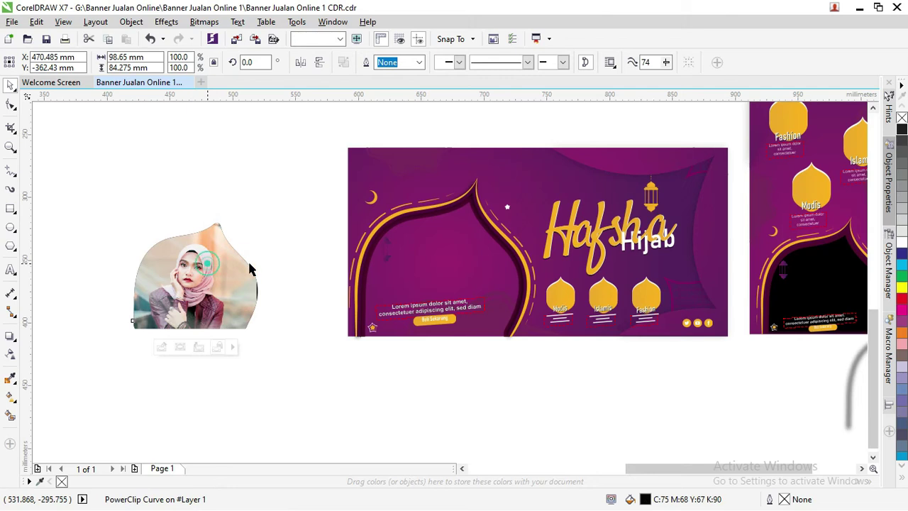
Place the clipped photo in the landscape banner's arch and enlarge it to about 131%.
left_click_drag(410, 259, 402, 306)
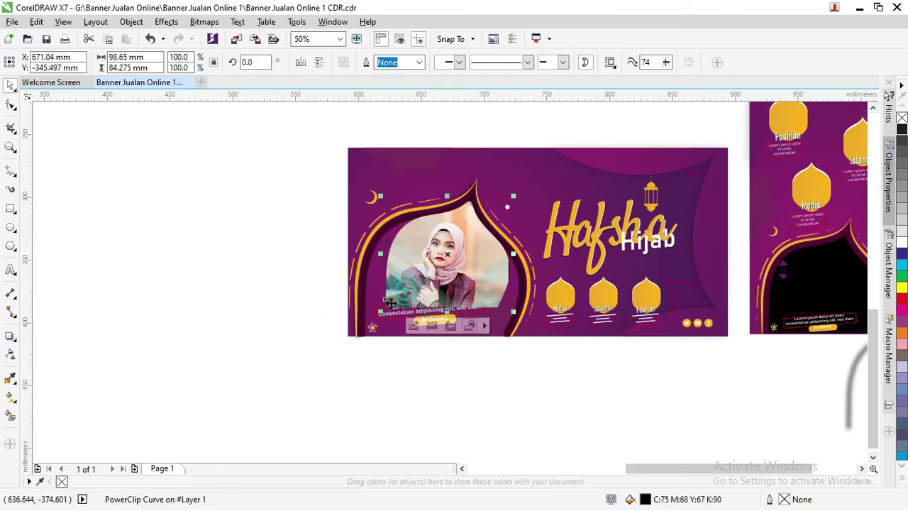
left_click_drag(380, 312, 346, 334)
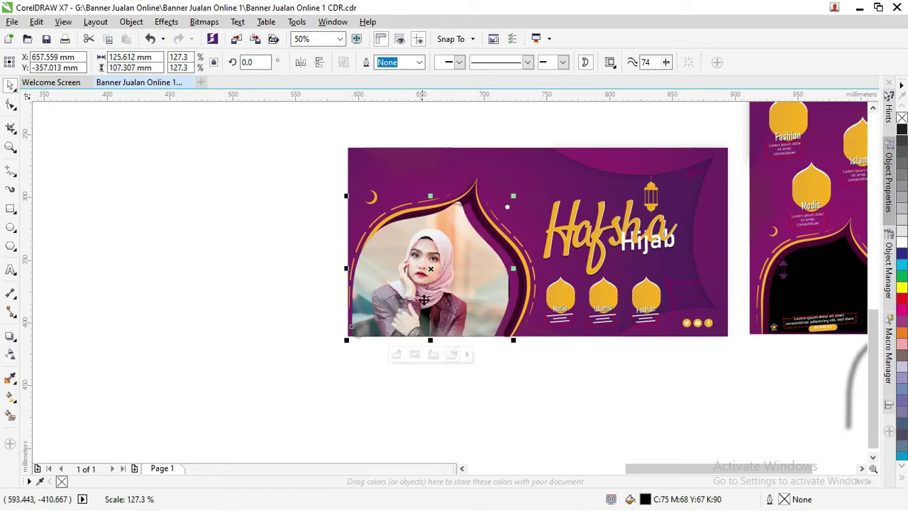
left_click_drag(432, 297, 430, 291)
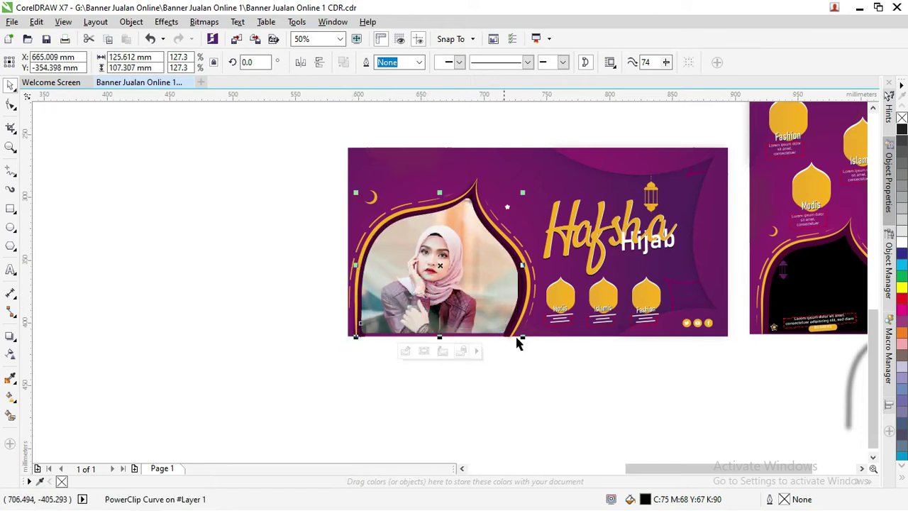
left_click_drag(523, 339, 527, 343)
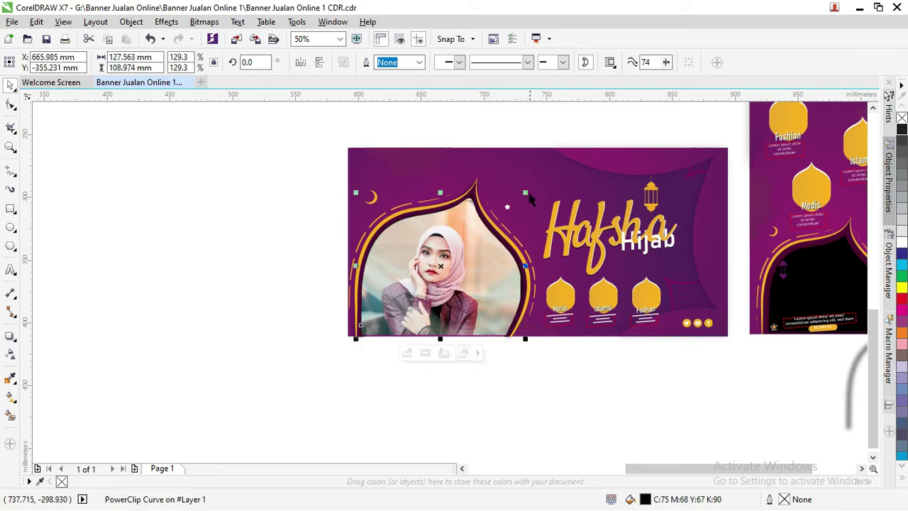
left_click_drag(525, 193, 528, 190)
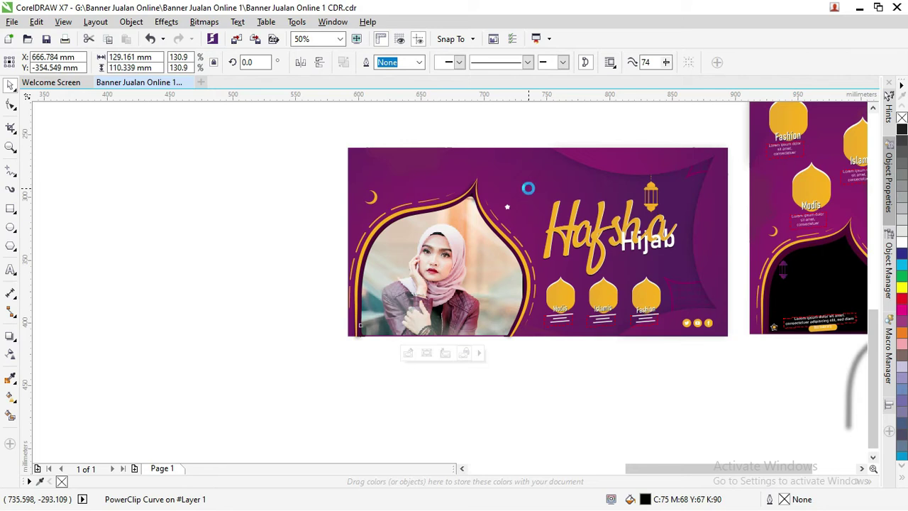
Undo the stray placement and banner move, then select the model photo in the dome frame.
key("ctrl+z")
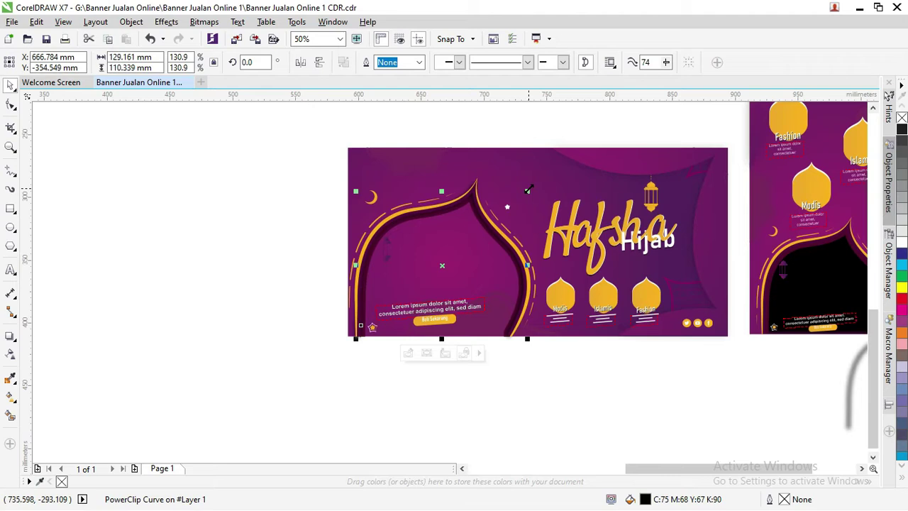
left_click(515, 128)
left_click(516, 153)
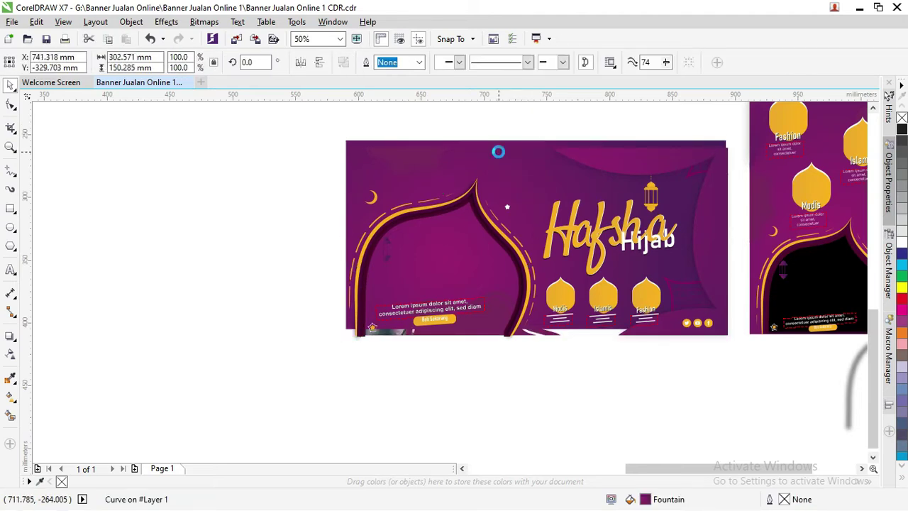
key("ctrl+z")
key("ctrl+z")
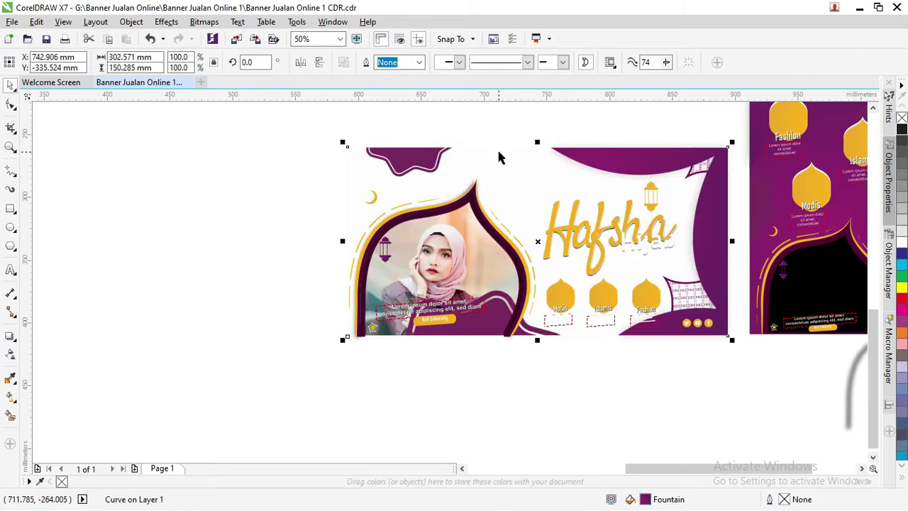
left_click(499, 122)
left_click(500, 155)
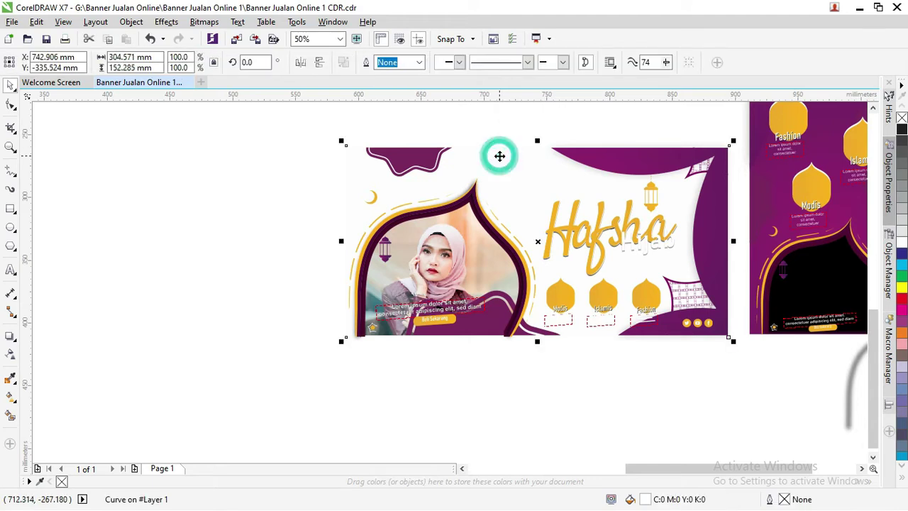
left_click(482, 123)
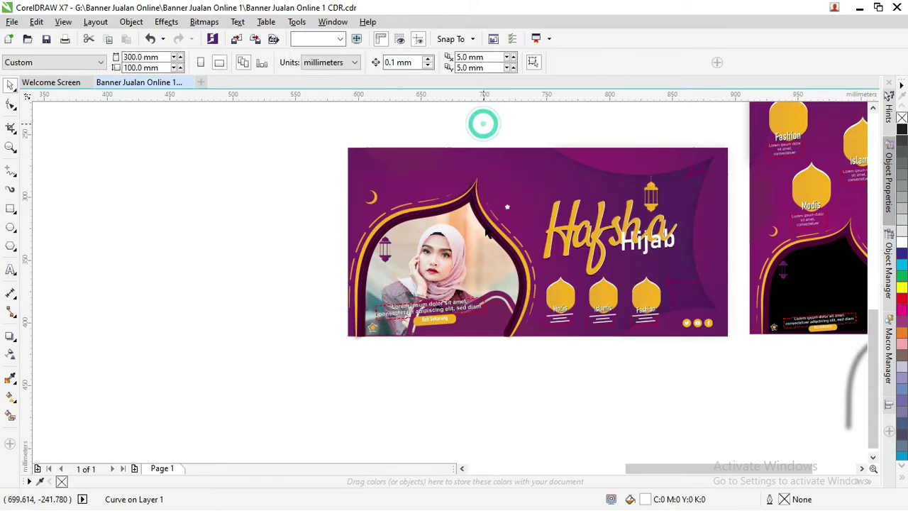
left_click(486, 315)
left_click(489, 373)
Reposition the model photo and small curve, lift the dark arch outline, and group two curves.
mouse_move(493, 341)
left_mouse_down()
mouse_move(485, 339)
mouse_move(489, 296)
left_mouse_up()
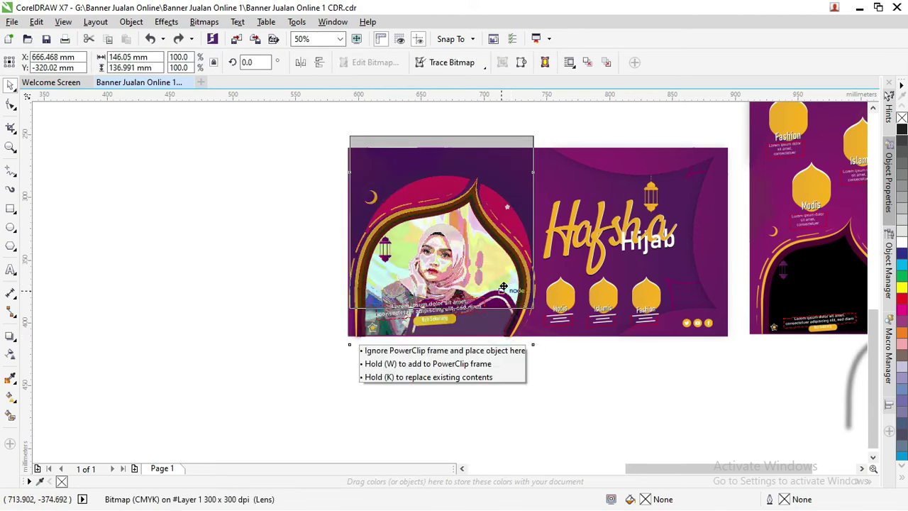
left_click(486, 333)
left_click_drag(482, 335, 490, 325)
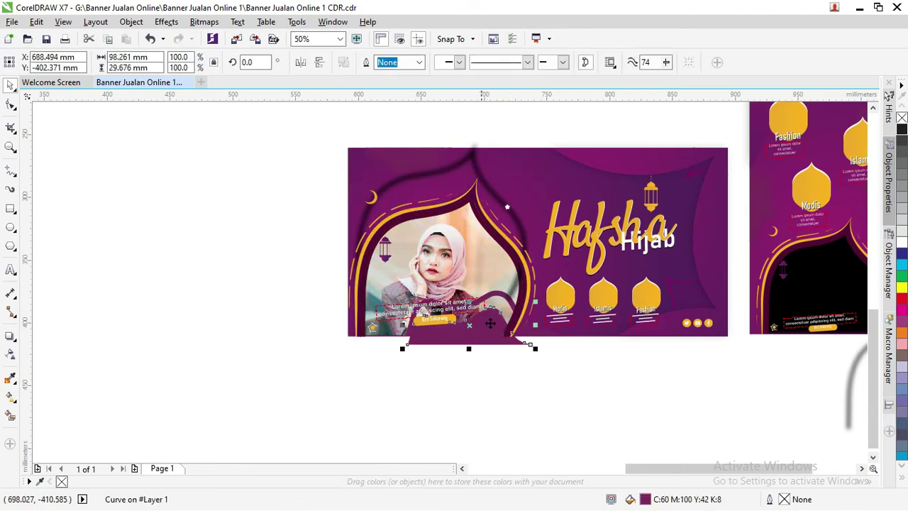
left_click(493, 291, "shift")
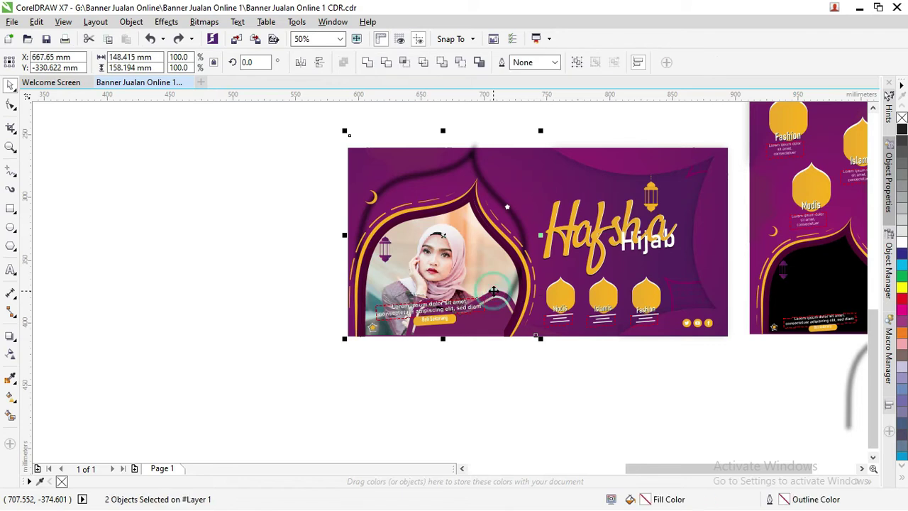
left_click(520, 375)
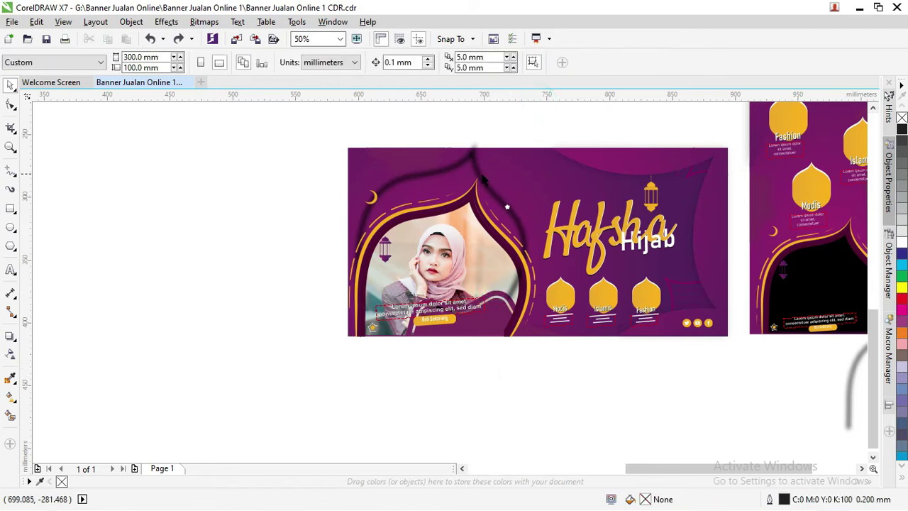
left_click_drag(481, 177, 480, 137)
left_click(501, 302)
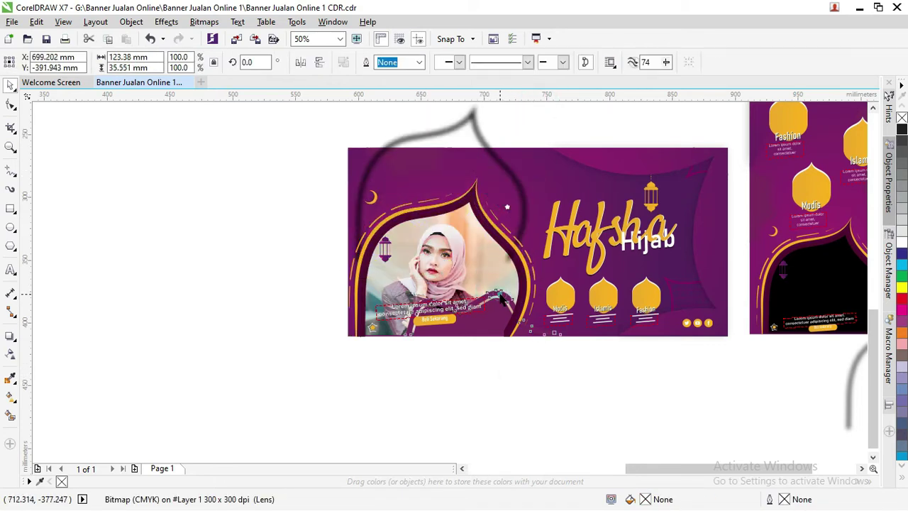
left_click(498, 318, "shift")
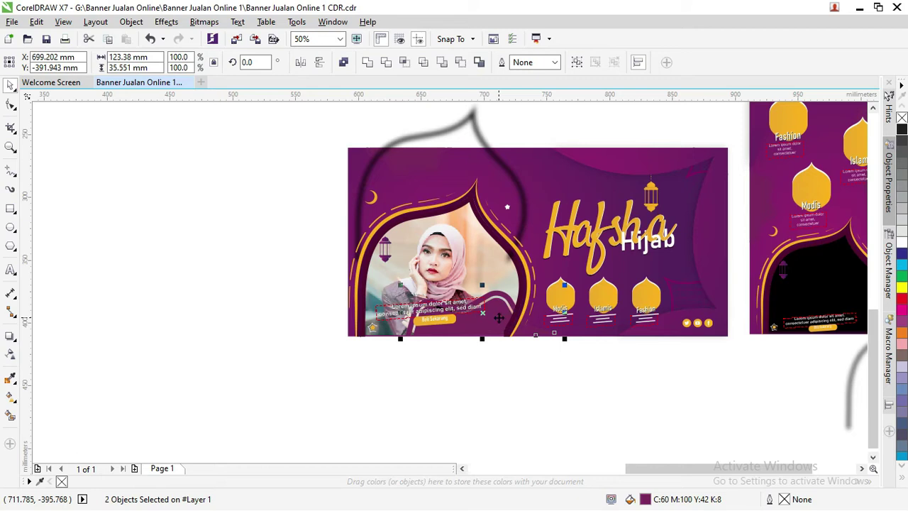
key("ctrl+g")
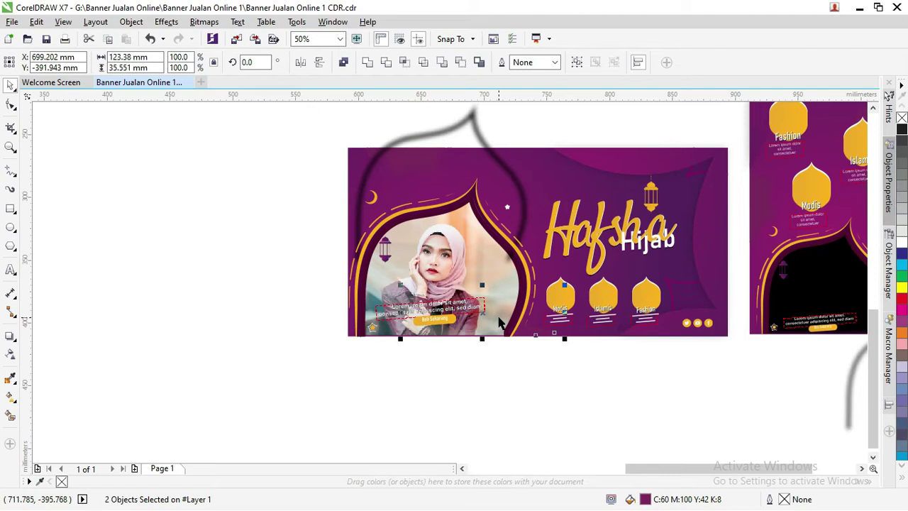
Move the lens photo down within the dome, then switch to File Explorer.
left_click(485, 147)
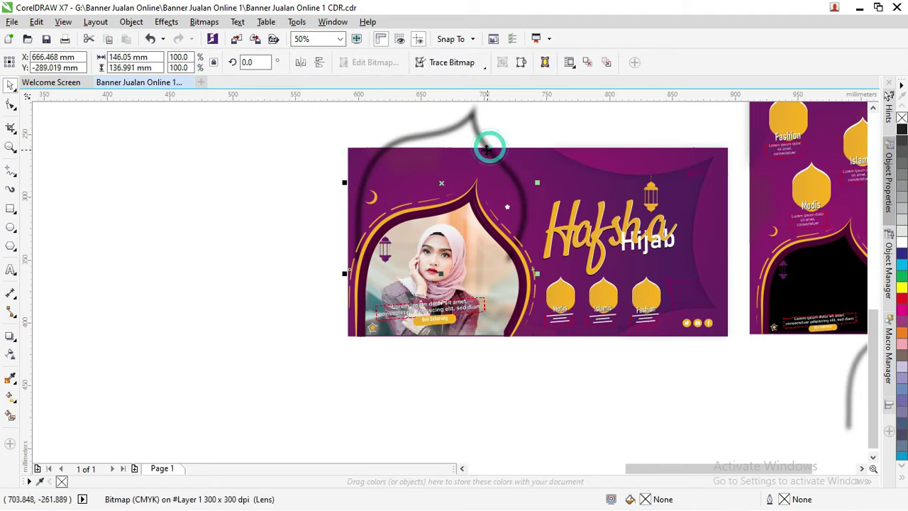
left_click_drag(485, 146, 487, 238)
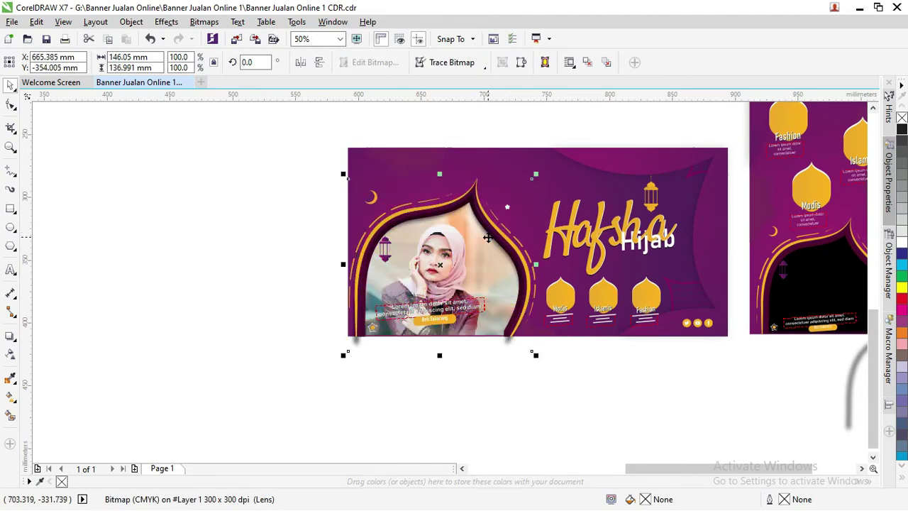
left_click_drag(488, 238, 488, 237)
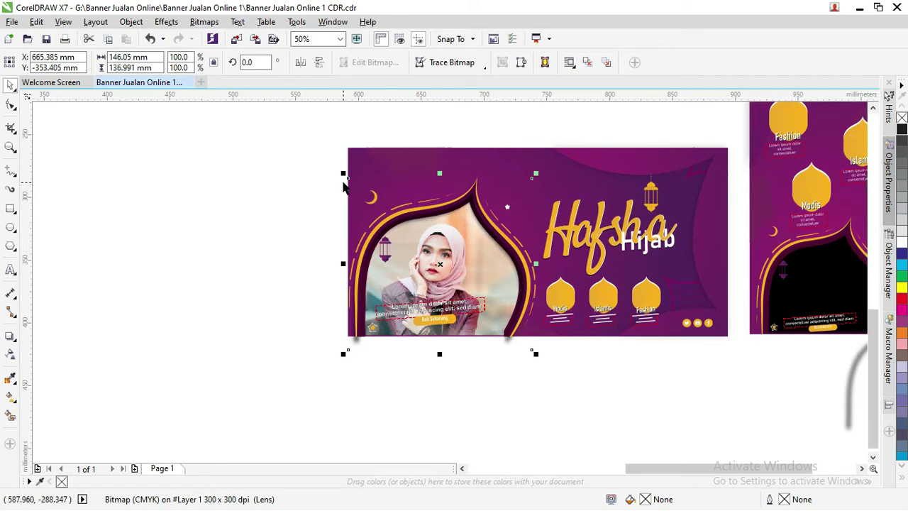
key("alt+Tab")
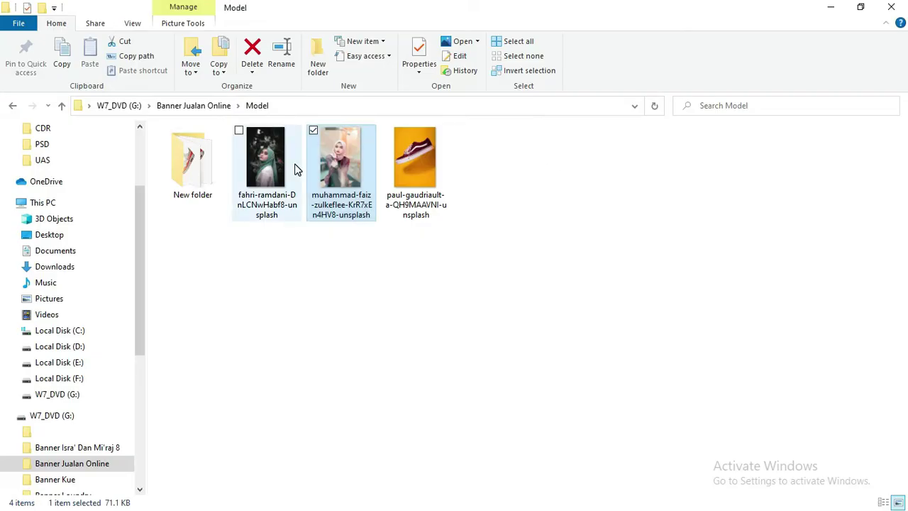
From the Banner Jualan Online 1 folder, open the three Download Banner Jualan Gratis PSDs, starting with 1 x 2.
left_click(206, 105)
double_click(217, 160)
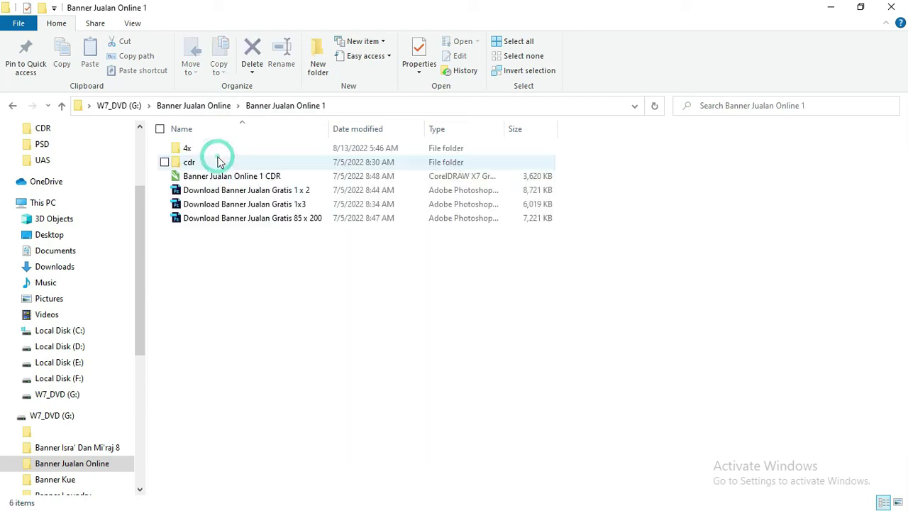
left_click(226, 191)
left_click(240, 220, "shift")
right_click(240, 219)
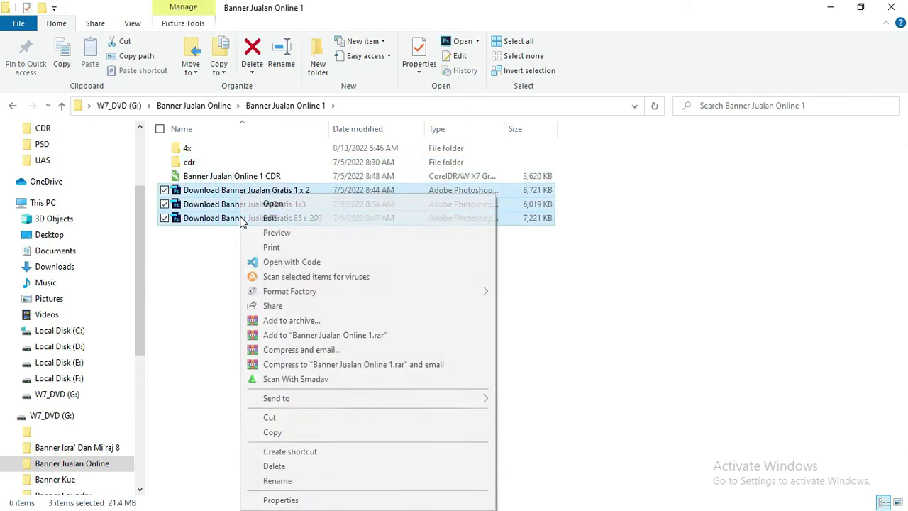
left_click(282, 202)
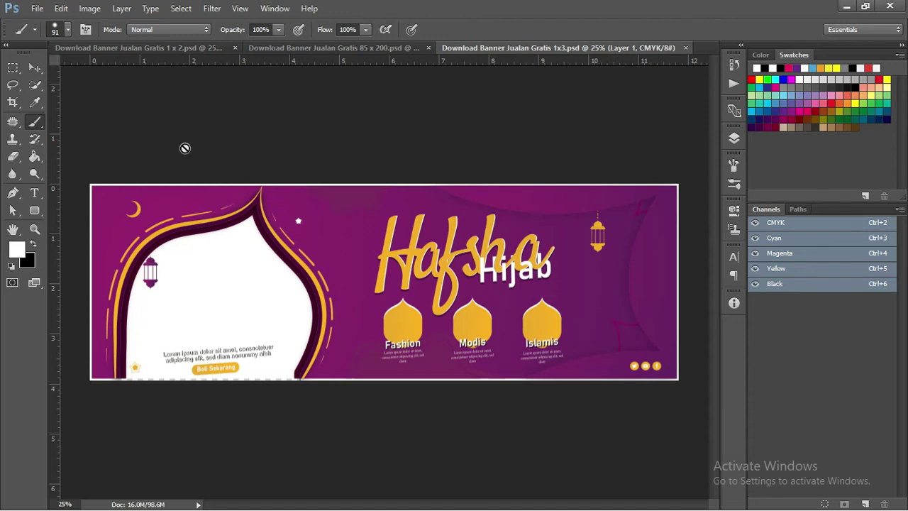
Review the 1 x 2 and 85 x 200 banner documents, ending on the 1x3 banner.
key("ctrl+shift+Tab")
key("ctrl+shift+Tab")
key("ctrl+shift+Tab")
left_click(34, 69)
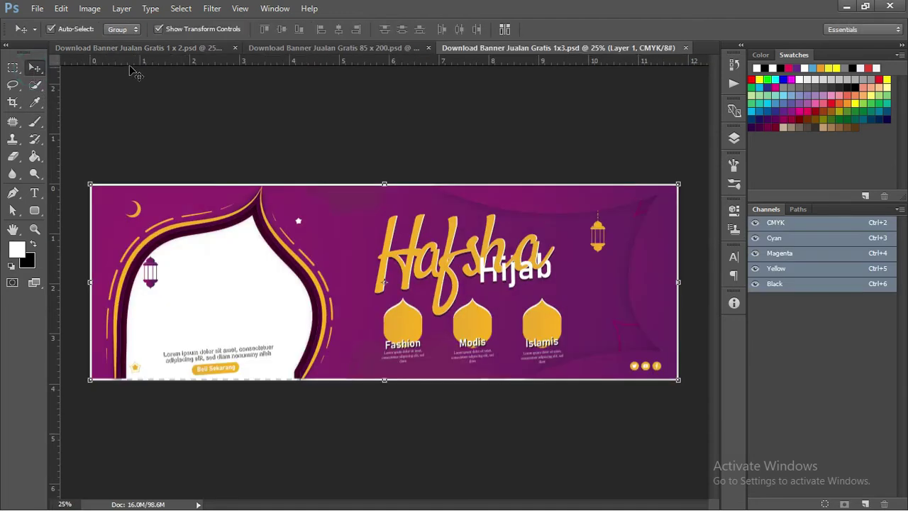
left_click(127, 47)
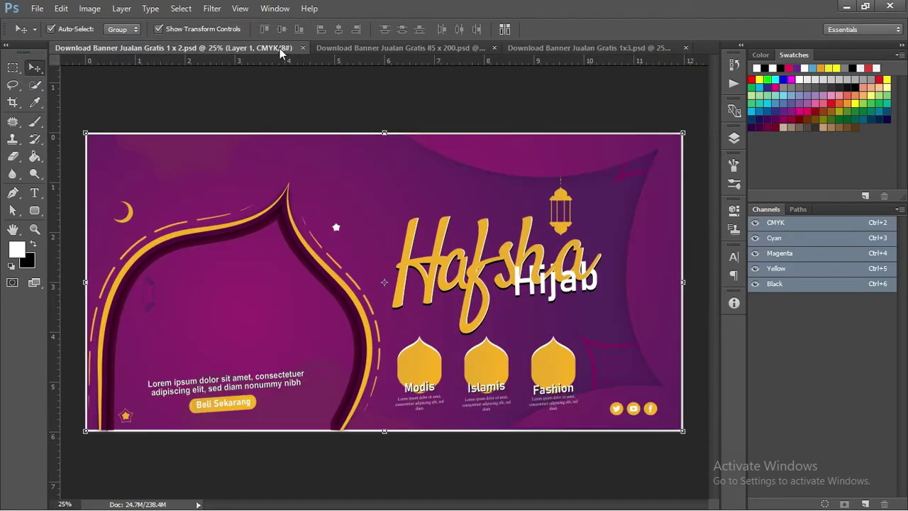
left_click(349, 48)
left_click(537, 47)
left_click(226, 293)
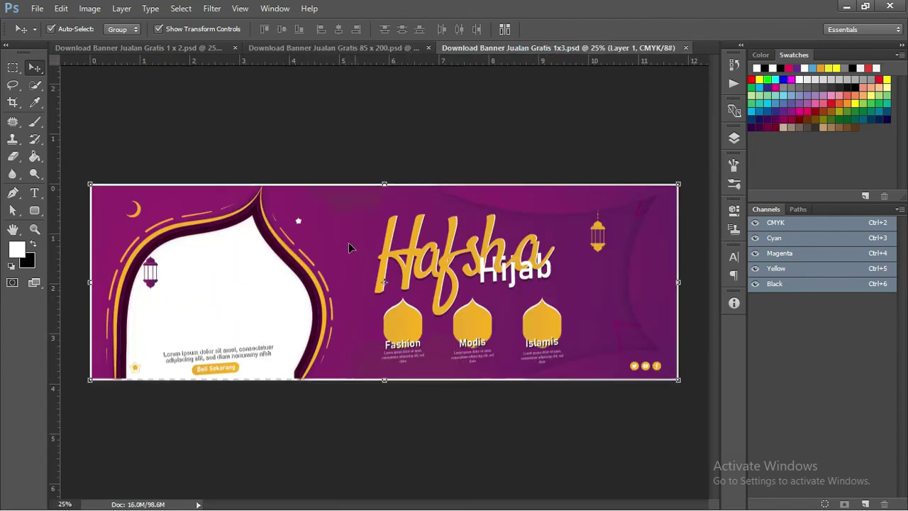
Drag the hijab model photo from the Model folder into the 1x3 banner.
key("alt+Tab")
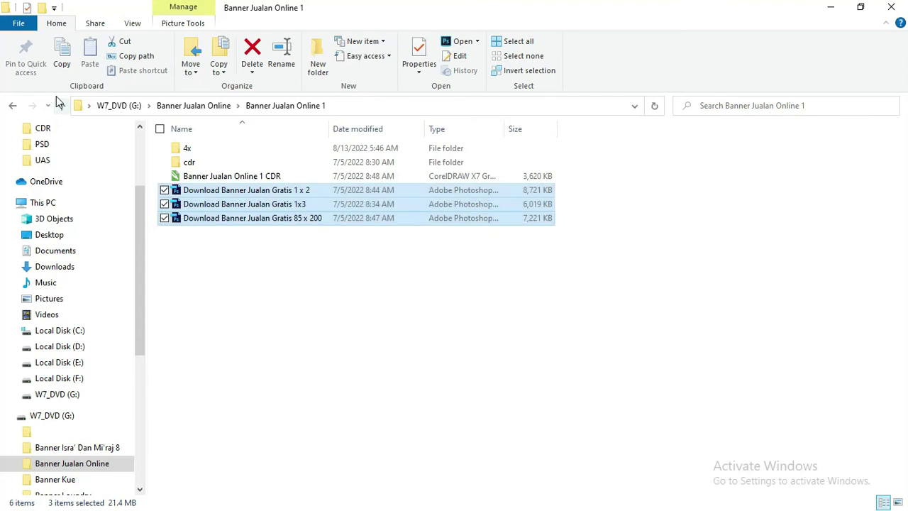
left_click(61, 105)
double_click(205, 249)
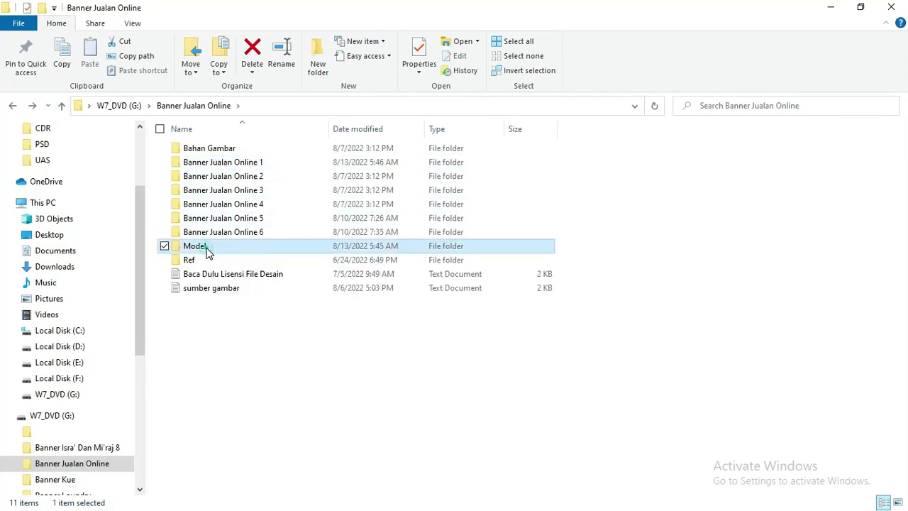
mouse_move(338, 180)
left_mouse_down()
mouse_move(415, 320)
mouse_move(257, 265)
left_mouse_up()
key("alt+Tab")
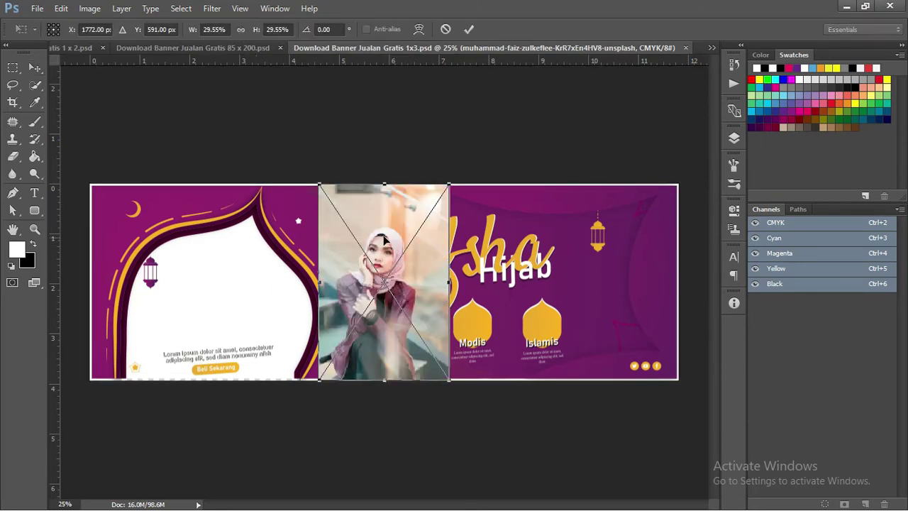
Commit the hijab photo, enlarge it over the left dome section, and show the Layers panel.
key("Return")
mouse_move(385, 239)
left_mouse_down()
mouse_move(238, 255)
mouse_move(207, 244)
left_mouse_up()
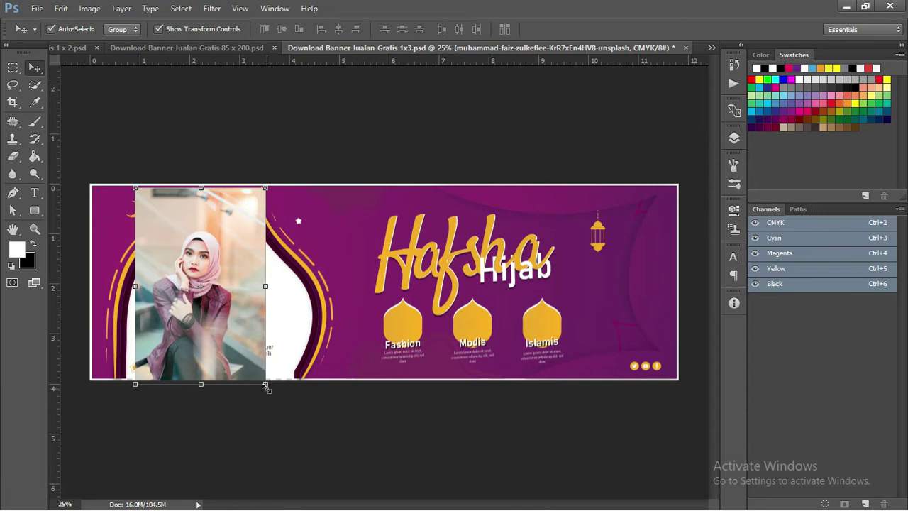
left_click_drag(266, 385, 364, 449)
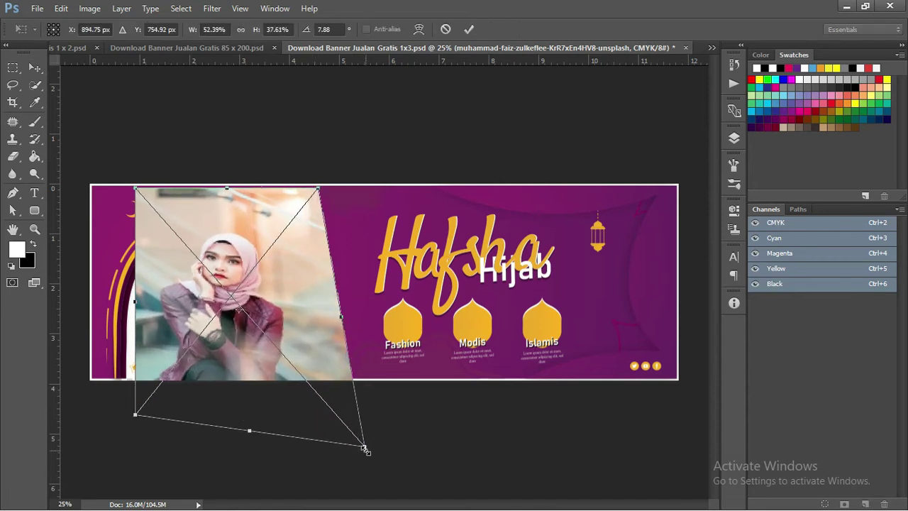
key("ctrl+z")
left_click_drag(264, 386, 409, 487)
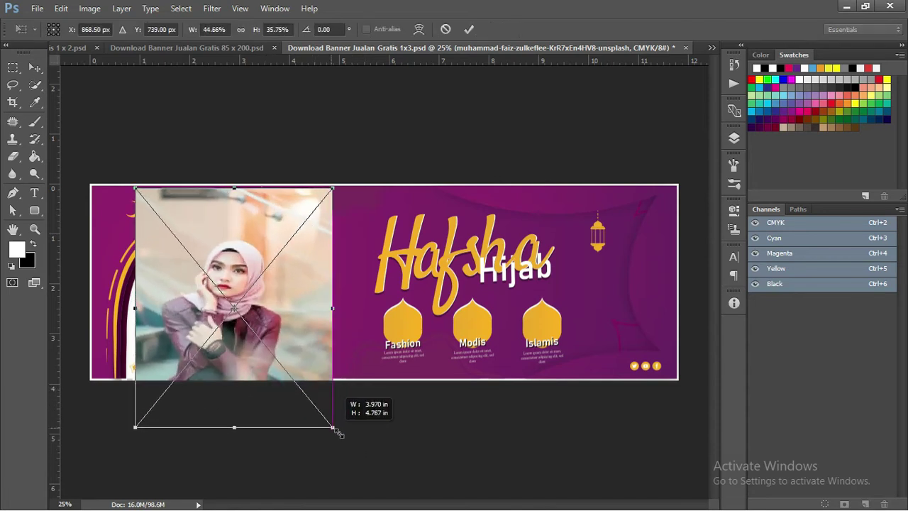
left_click_drag(291, 341, 259, 310)
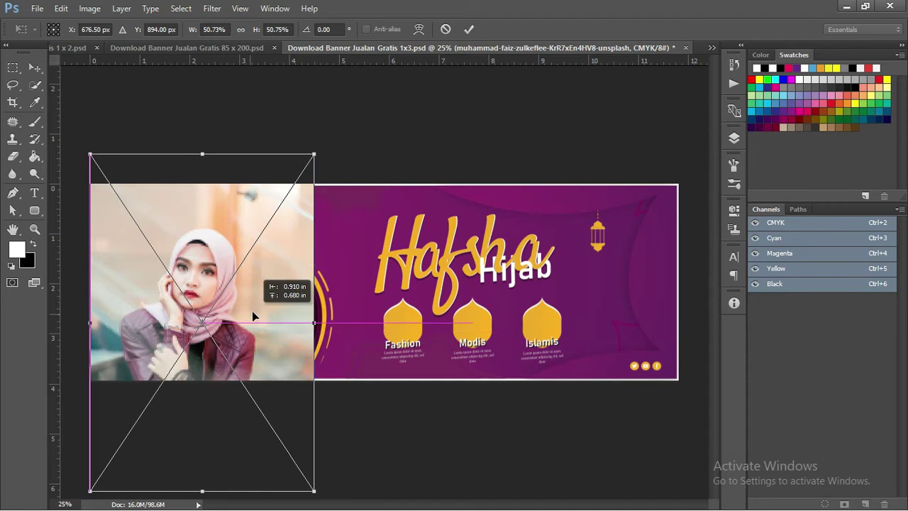
key("Return")
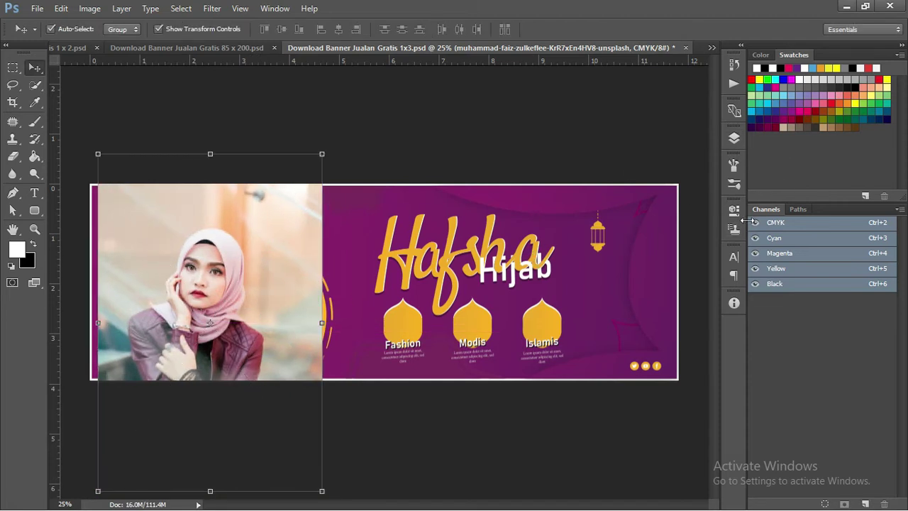
left_click(734, 138)
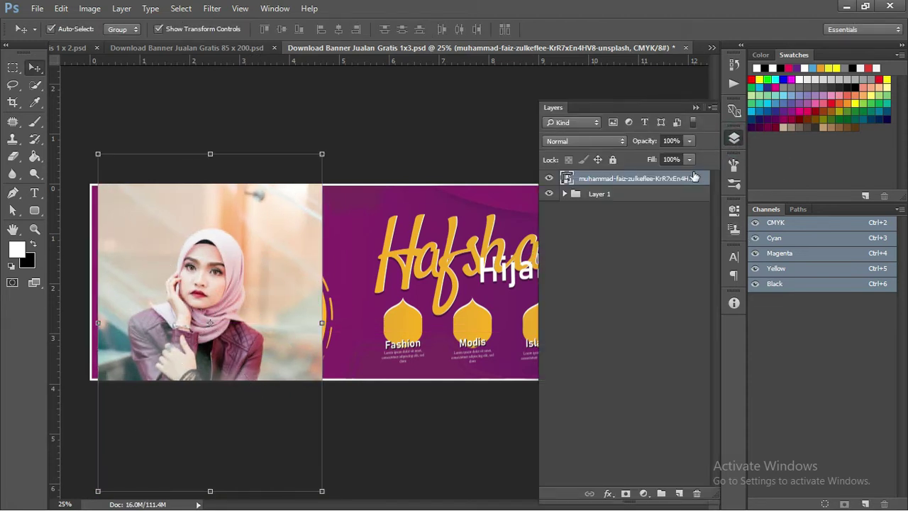
Set the hijab photo layer to 76% opacity and shift it over the arch.
left_click(689, 144)
left_click_drag(691, 155, 671, 156)
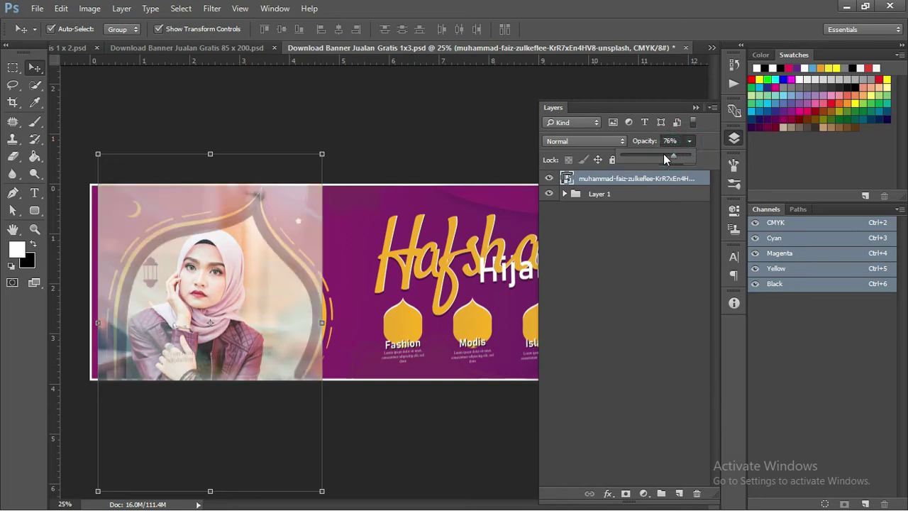
left_click_drag(233, 263, 246, 281)
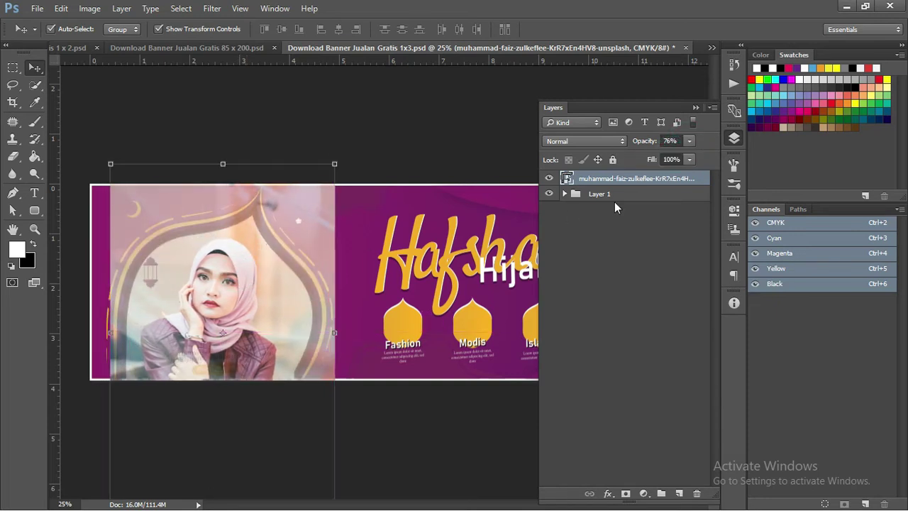
Ungroup the Layer 1 artwork group into separate layers.
left_click(610, 196)
right_click(612, 193)
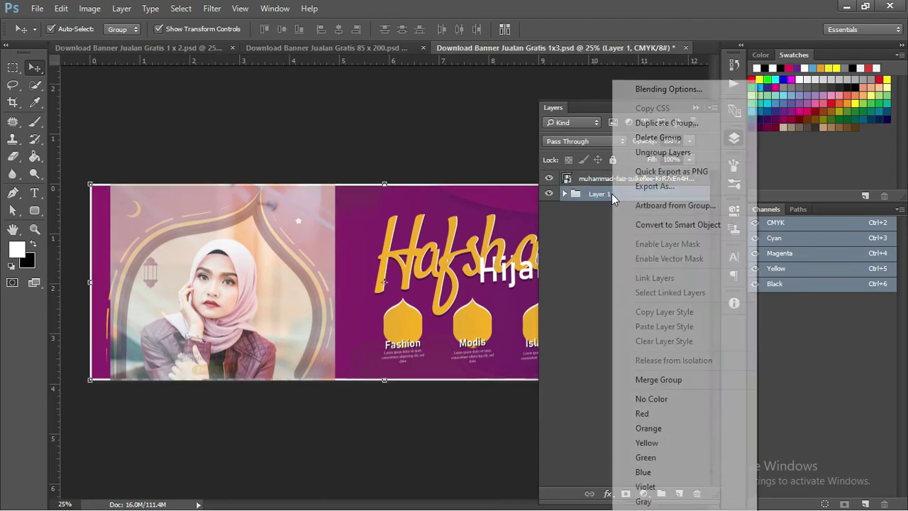
left_click(666, 153)
left_click(647, 250)
Move the photo layer just above the bottom <Path> + <Path> arch layer and hide it.
left_click(646, 179)
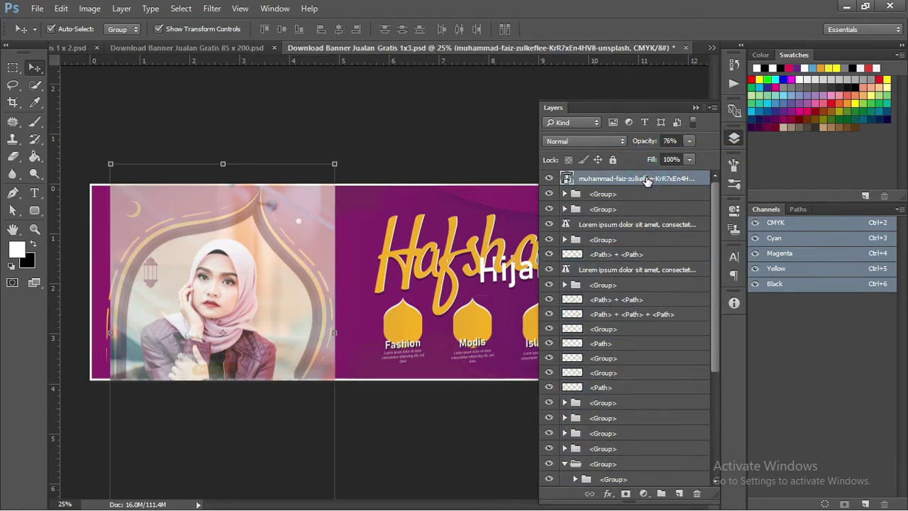
key("ctrl")
key("ctrl+shift+bracketleft")
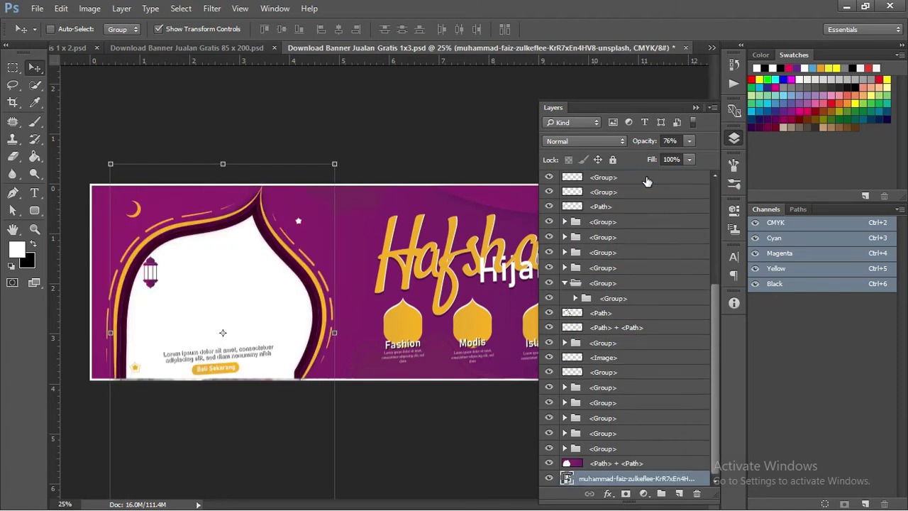
key("ctrl+bracketright")
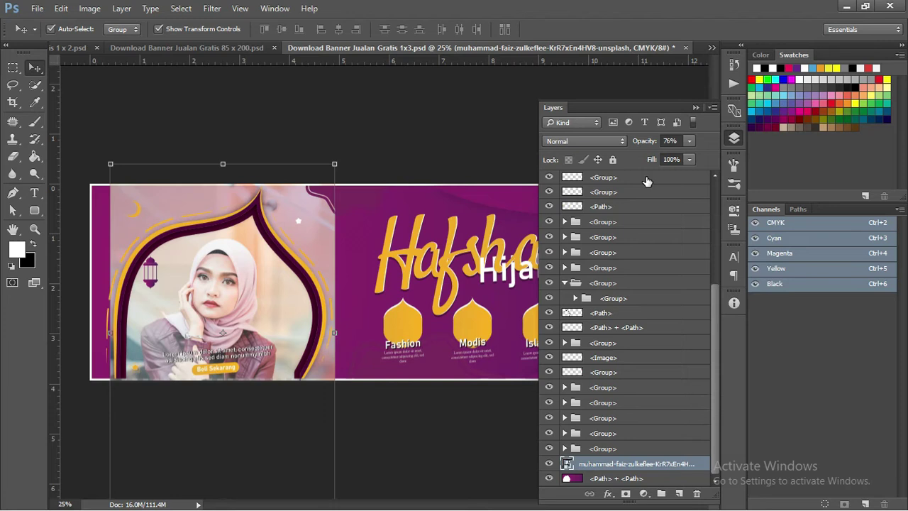
left_click(549, 463)
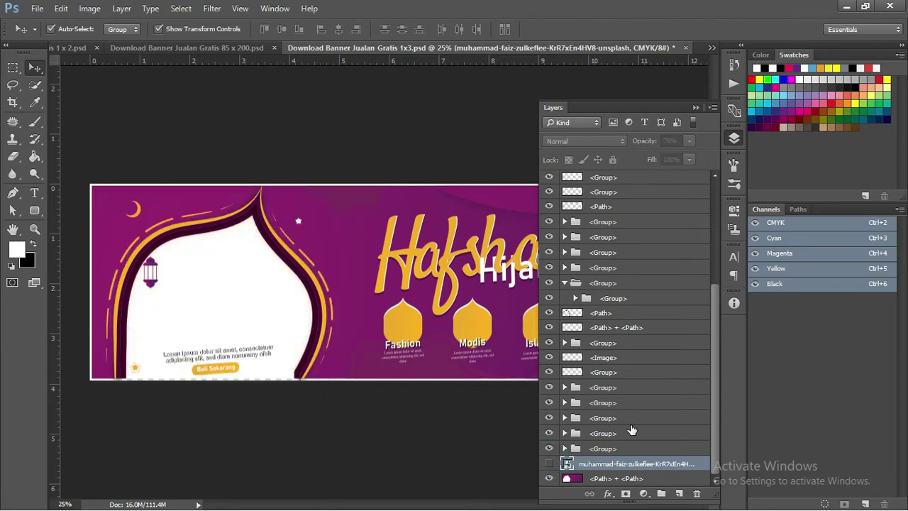
left_click(714, 439)
Select the white inside of the arch on the <Path> + <Path> layer with Quick Selection.
left_click(568, 480)
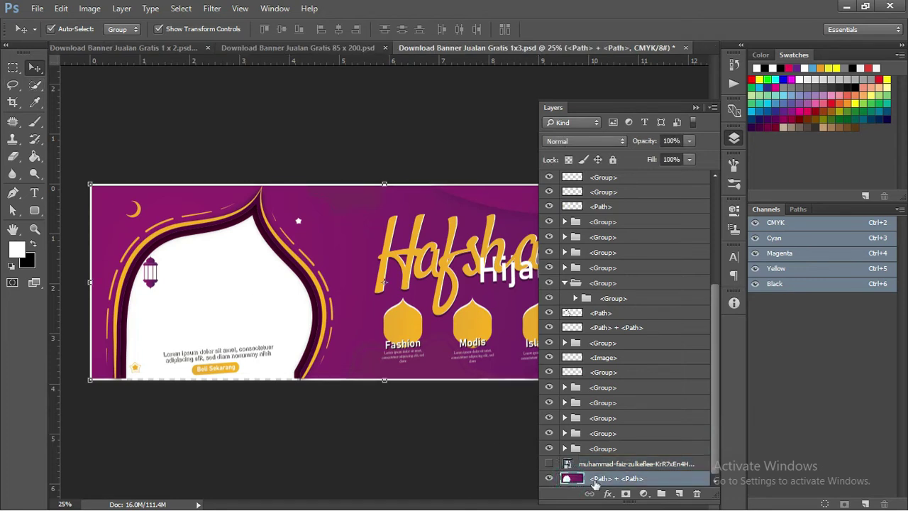
left_click(551, 465)
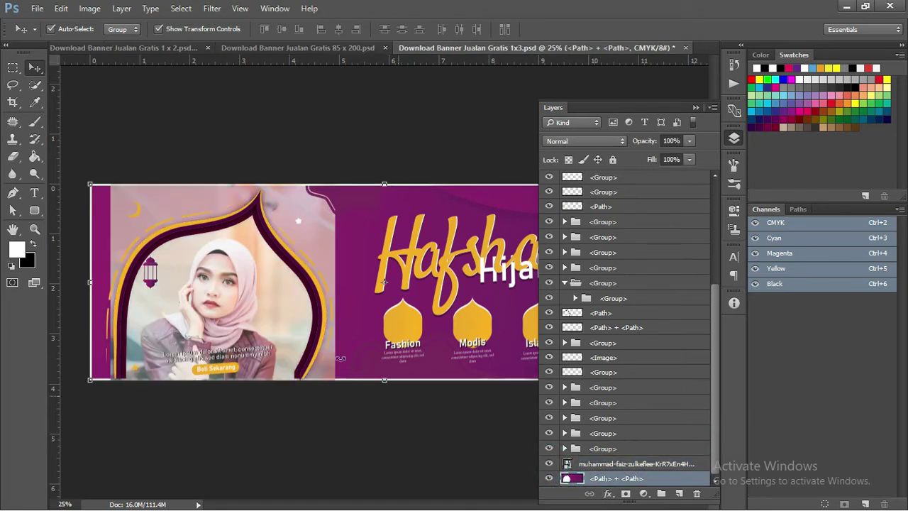
left_click(550, 464)
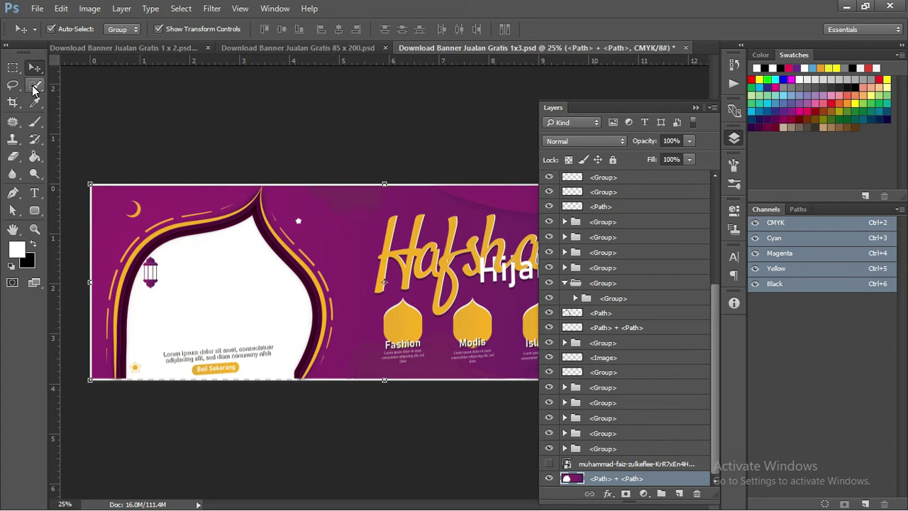
left_click(34, 85)
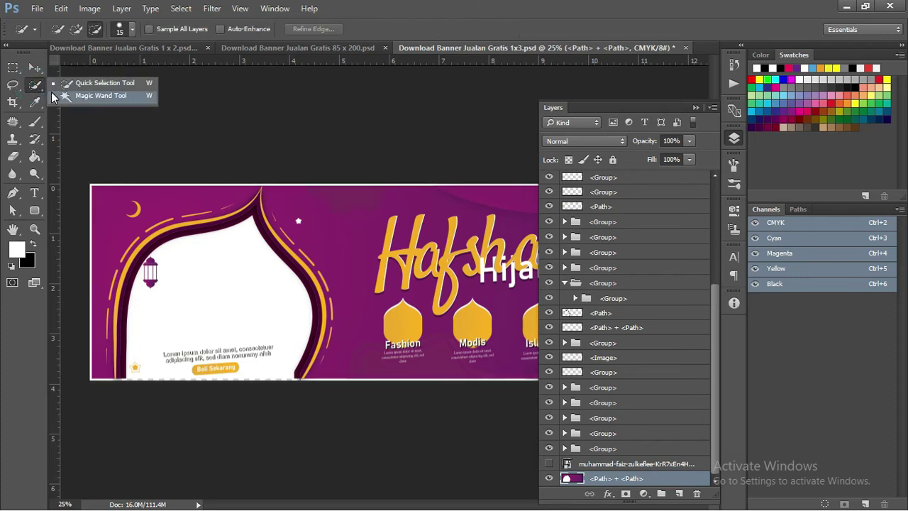
left_click(78, 98)
left_click(225, 271)
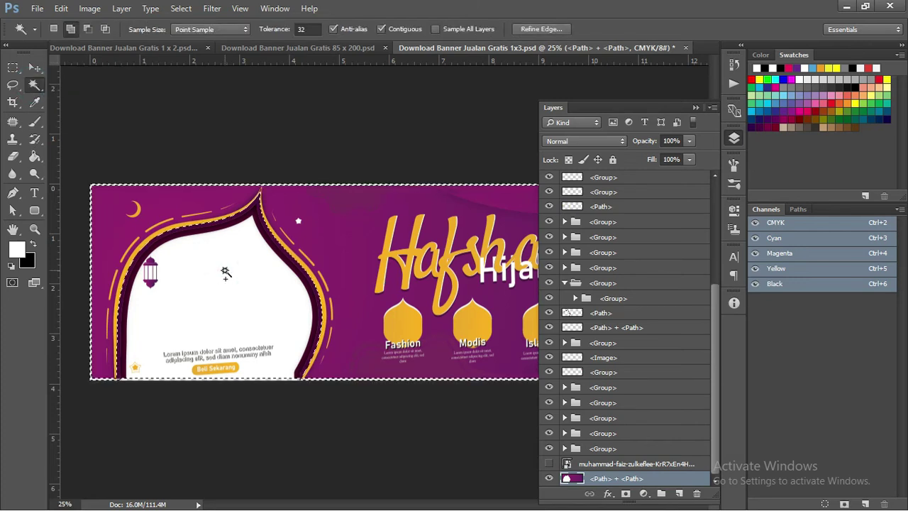
left_click(572, 479, "ctrl")
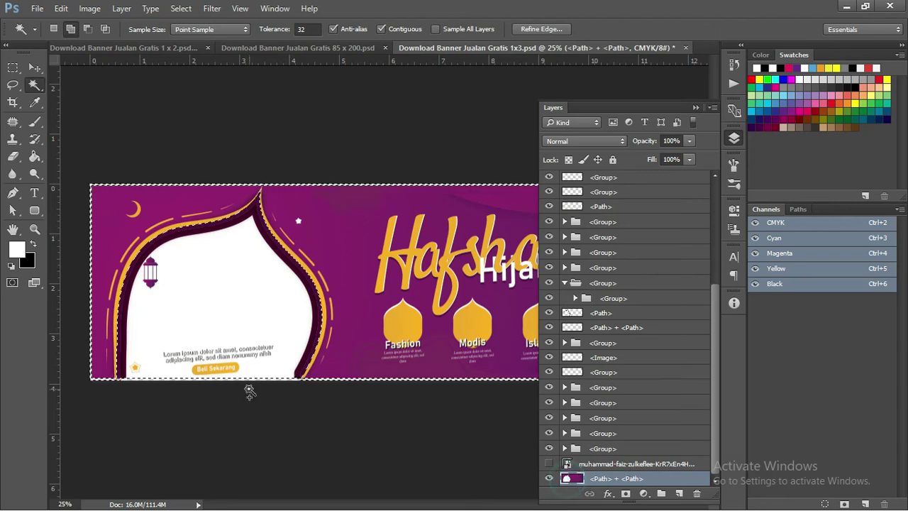
left_click(298, 393)
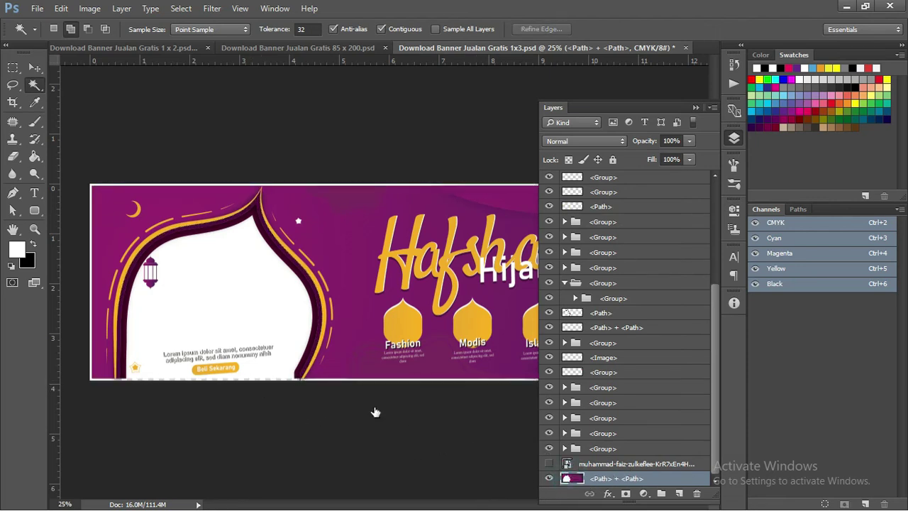
left_click(34, 84)
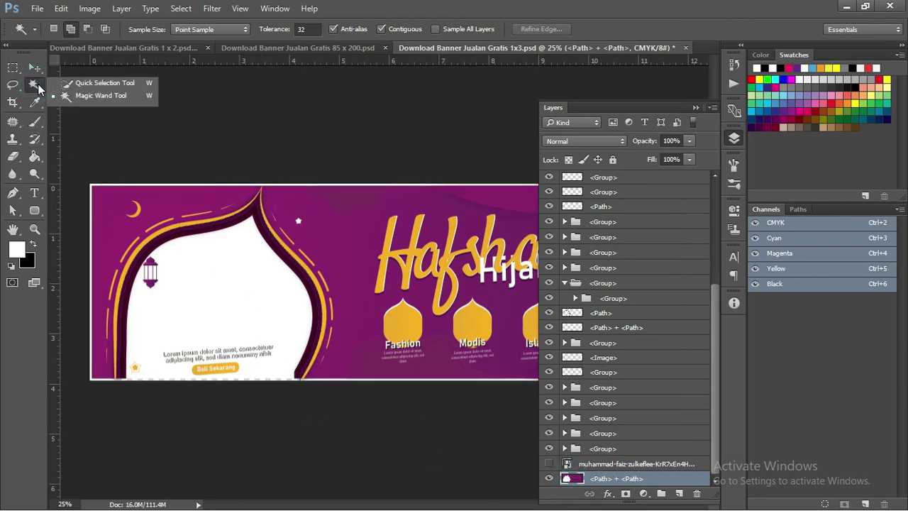
left_click(99, 83)
left_click(229, 300)
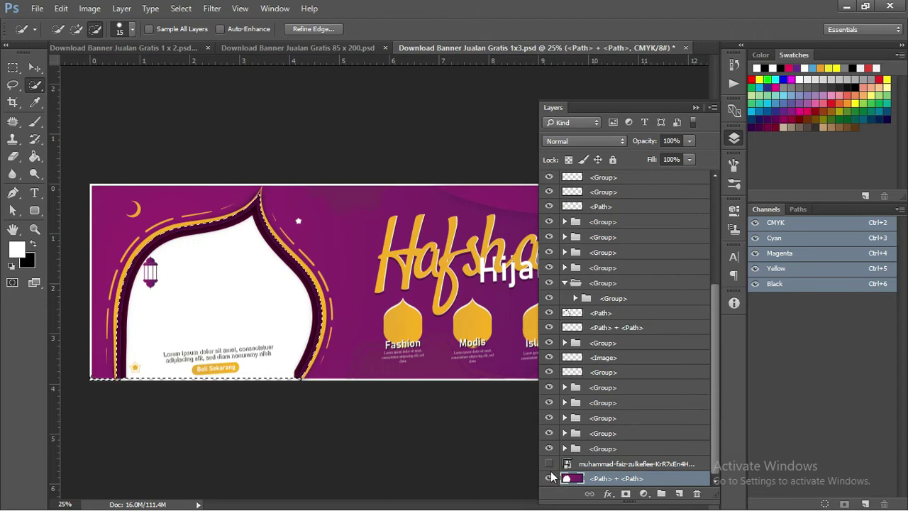
Show the hijab photo at 100% opacity and add a layer mask from the arch selection.
left_click(548, 464)
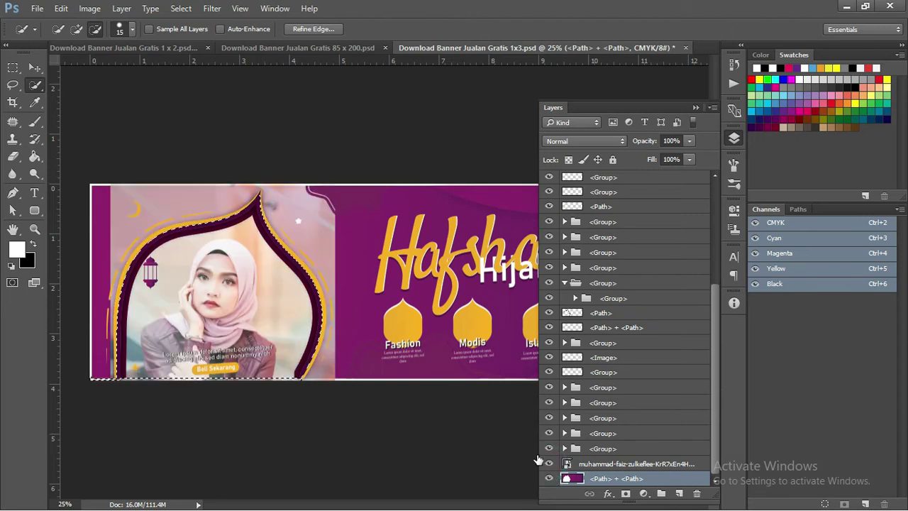
left_click(600, 465)
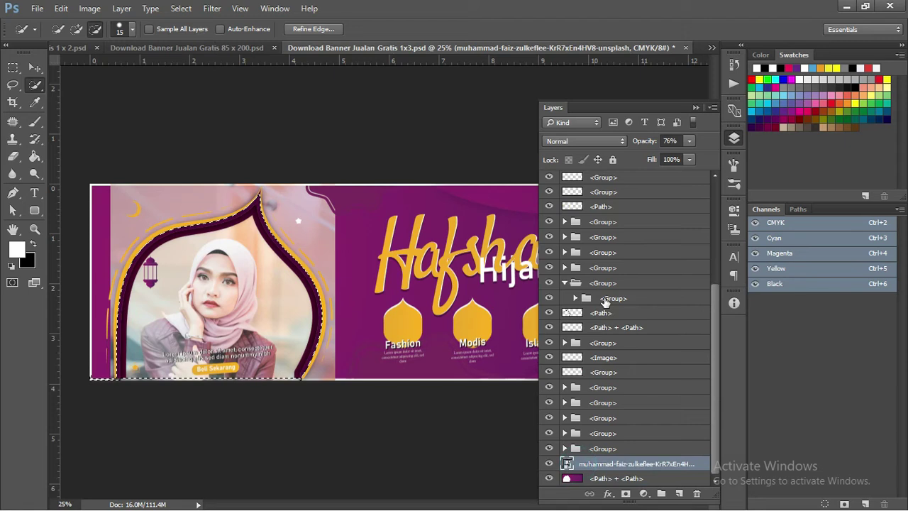
left_click(689, 141)
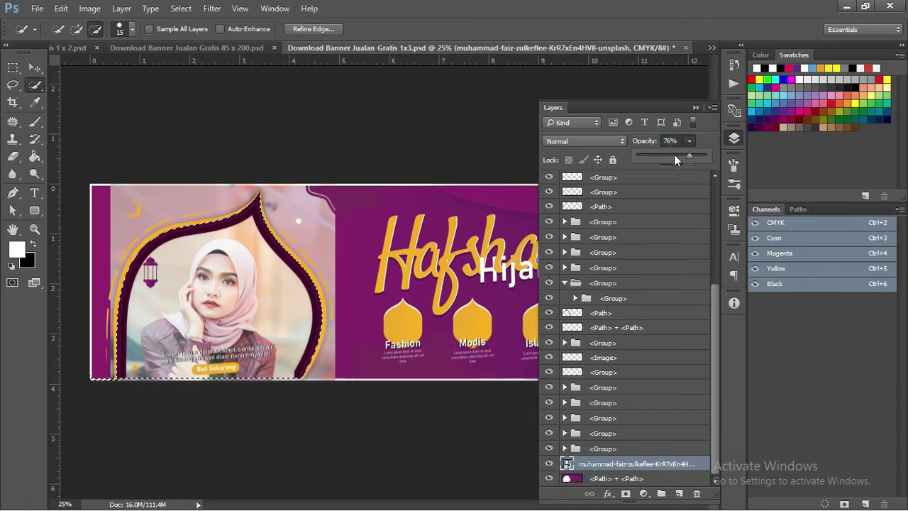
left_click_drag(689, 156, 710, 158)
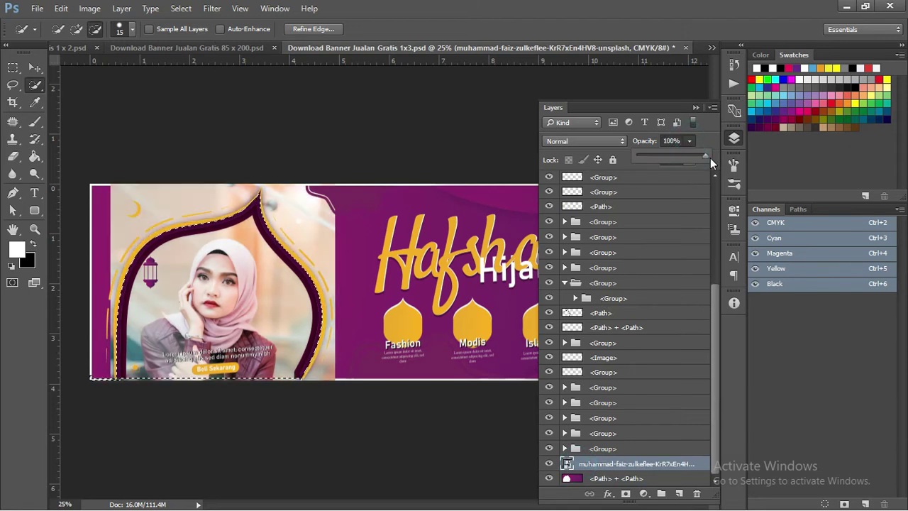
left_click(628, 493)
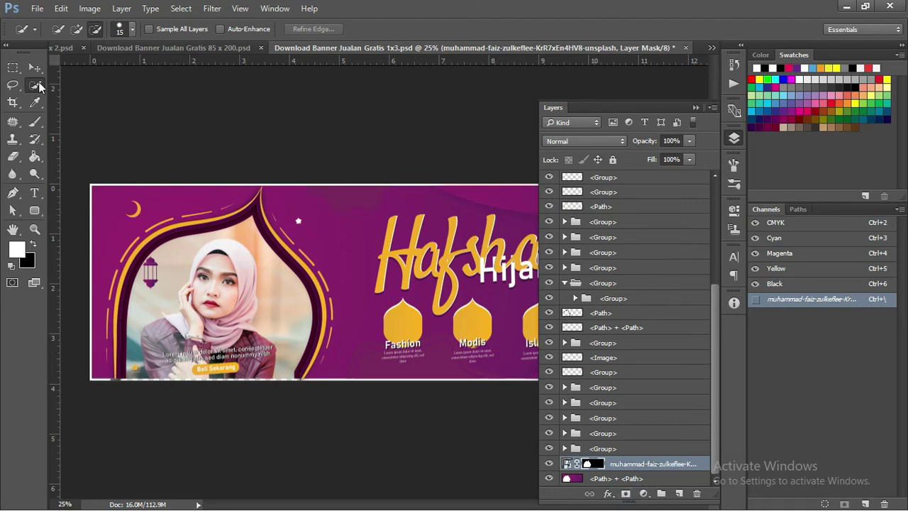
left_click(35, 68)
Select the Fashion dome shape and apply a free transform to it without changes.
left_click(98, 96)
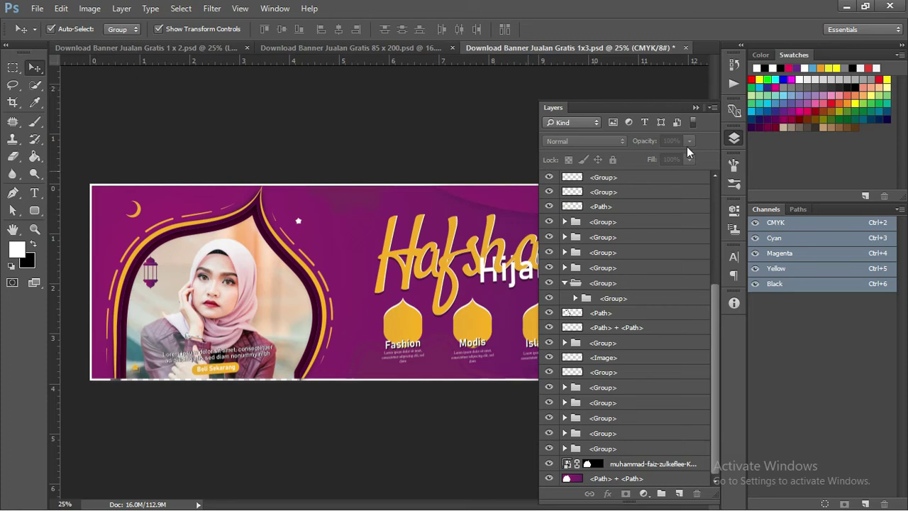
left_click(695, 108)
scroll(425, 331, "up", 2)
left_click(408, 334)
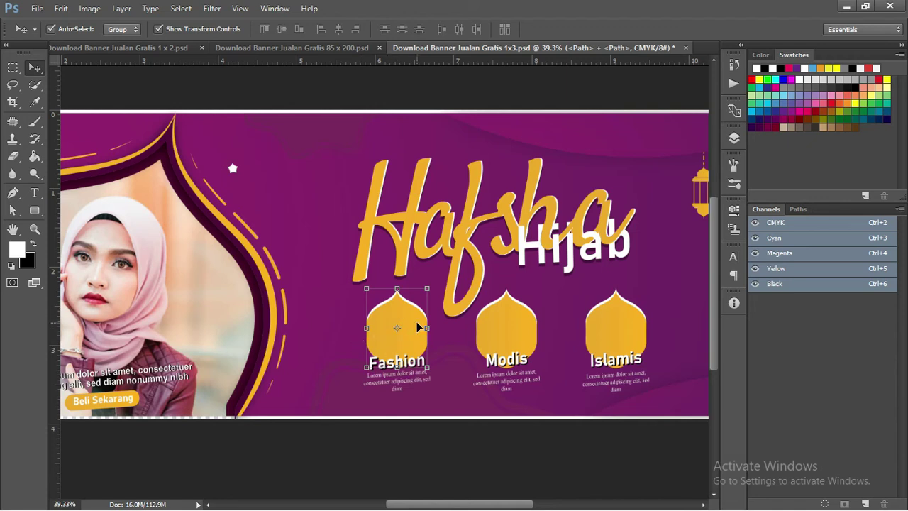
key("ctrl+t")
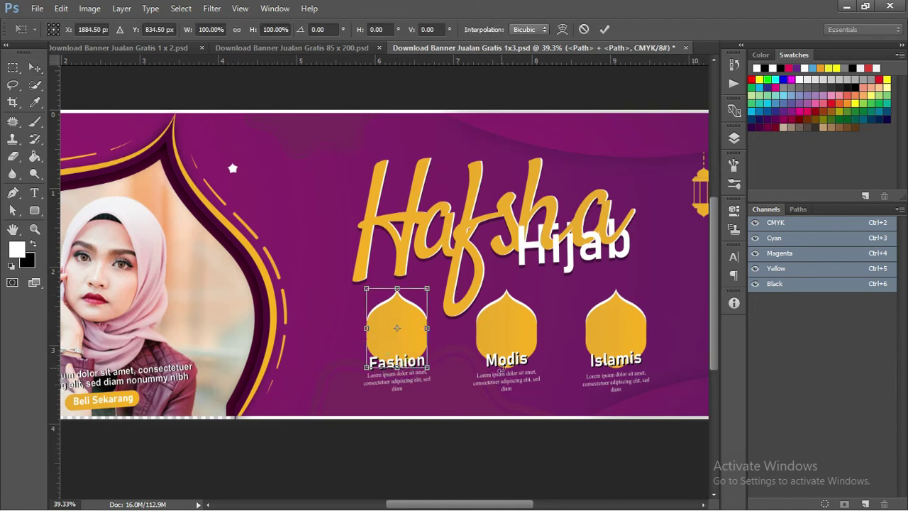
key("Return")
Set the Modis Lorem ipsum paragraph in Myriad Pro Regular.
left_click(511, 433, "ctrl")
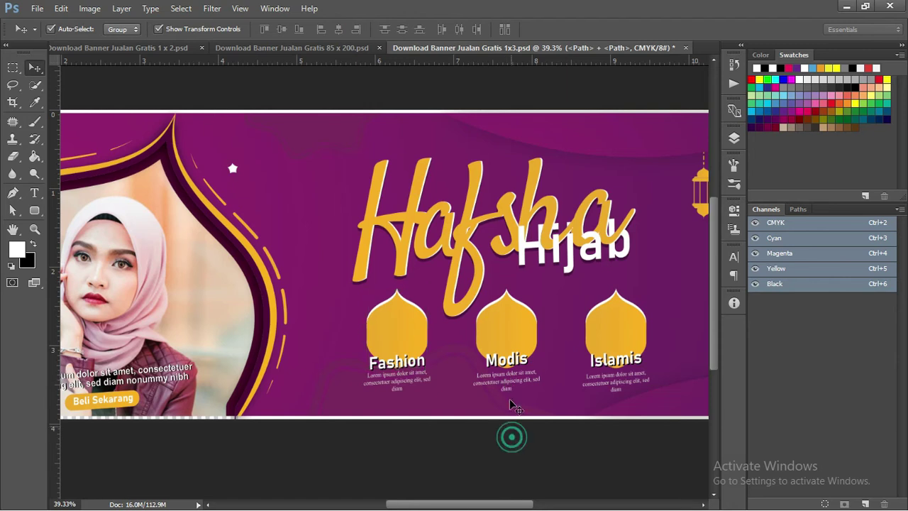
left_click(507, 381, "ctrl")
scroll(509, 383, "up", 1)
scroll(508, 384, "up", 2)
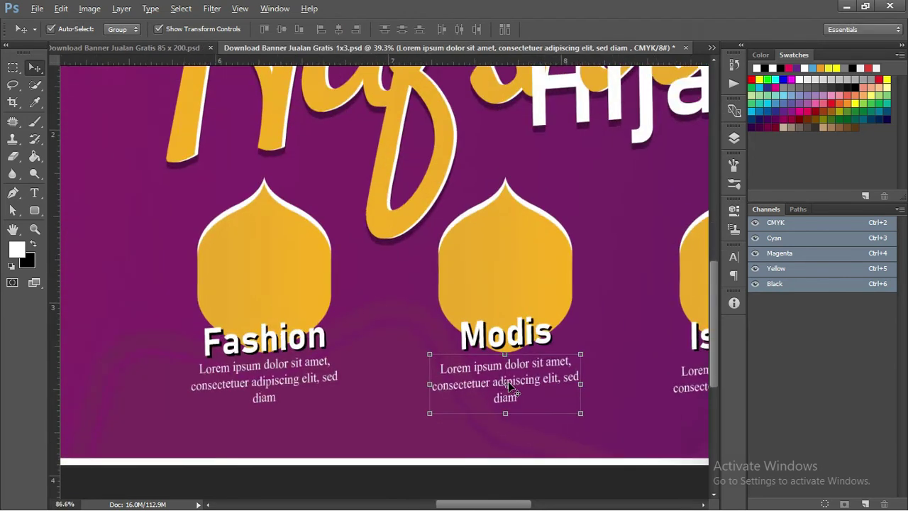
scroll(508, 383, "up", 2)
key("t")
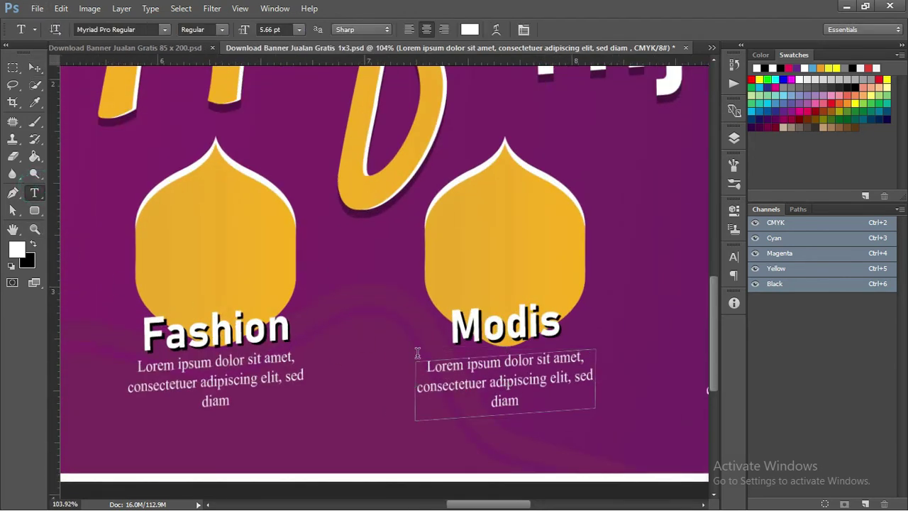
left_click(461, 365)
key("ctrl+a")
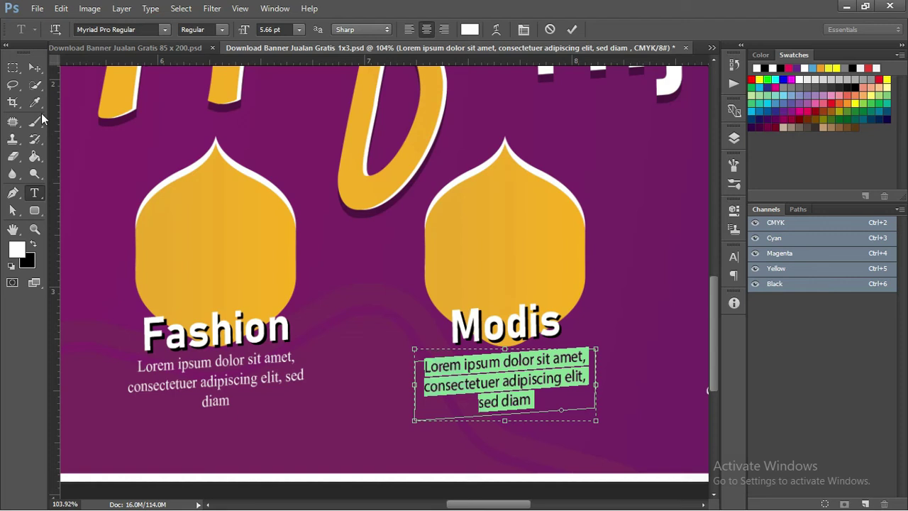
left_click(34, 67)
Select the left dome shape and scroll the canvas down.
left_click(236, 212)
scroll(235, 211, "right", 1)
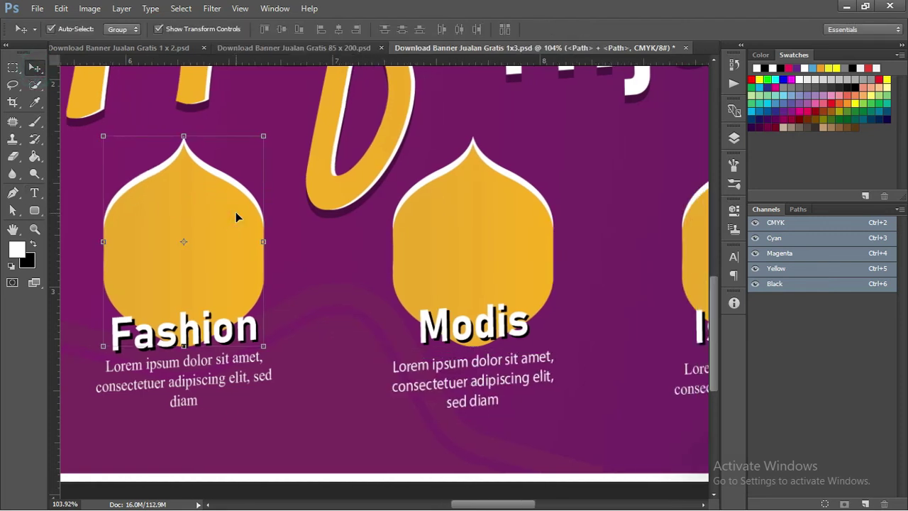
scroll(235, 212, "down", 2)
scroll(237, 211, "down", 2)
scroll(236, 206, "down", 1)
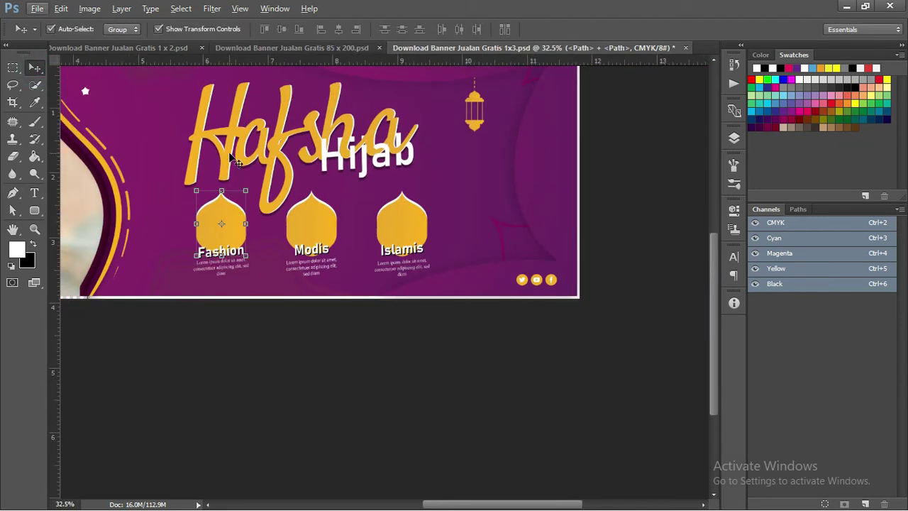
Switch to the 85 x 200 banner and ungroup its Layer 1.
left_click(261, 47)
left_click(584, 217)
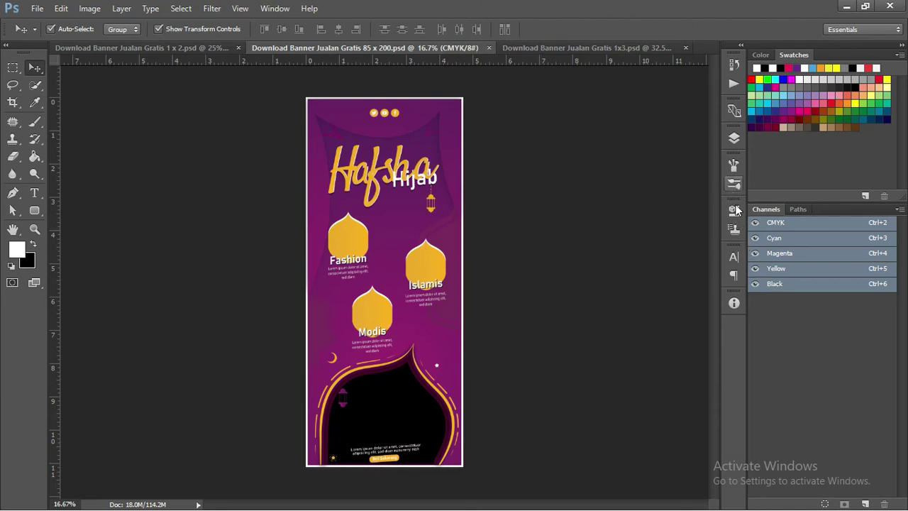
left_click(725, 144)
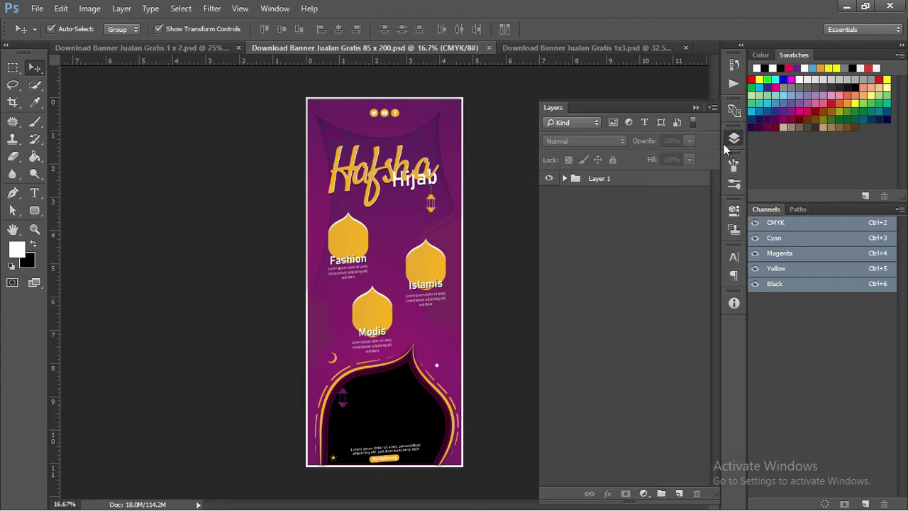
right_click(611, 180)
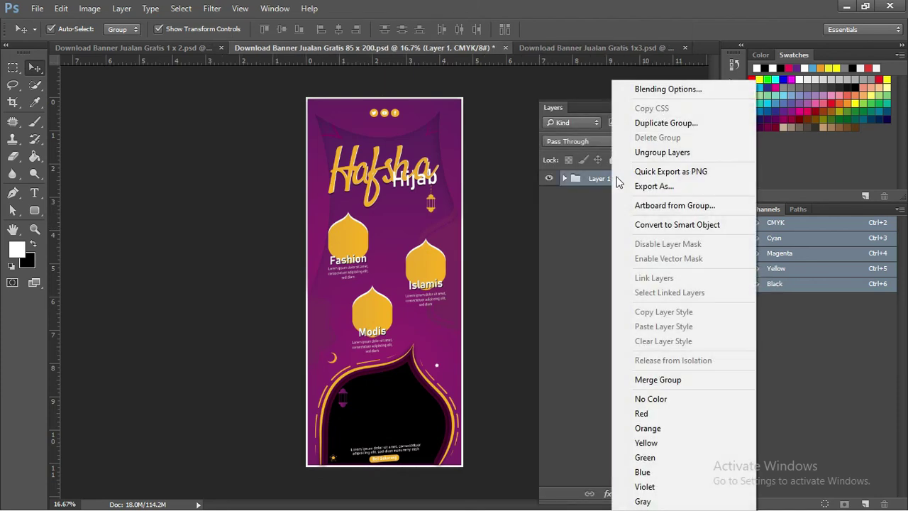
left_click(651, 153)
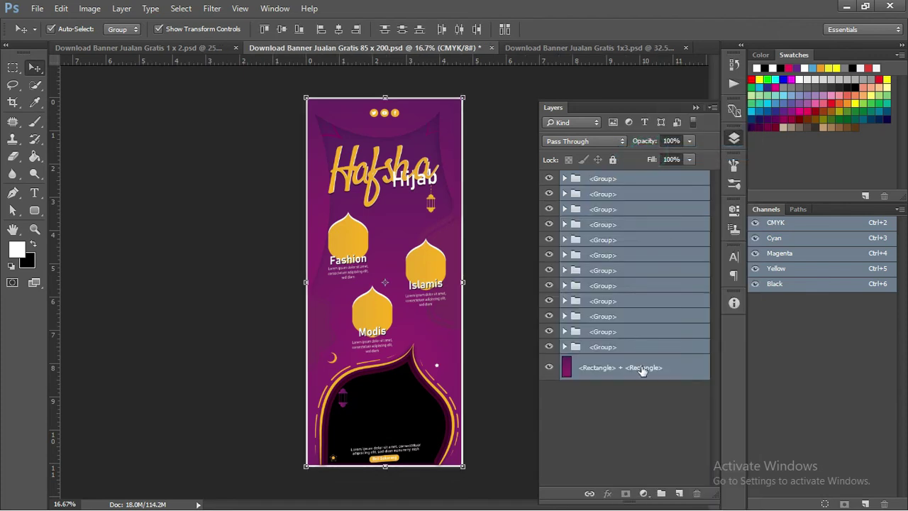
Expand the bottom arch group and the group holding Beli Sekarang.
left_click(637, 411)
left_click(396, 407)
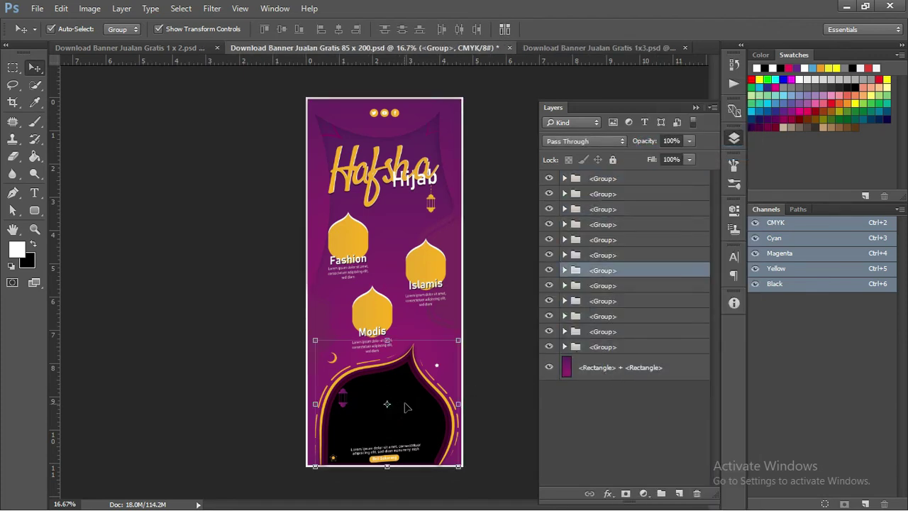
left_click(566, 270)
scroll(716, 301, "down", 5)
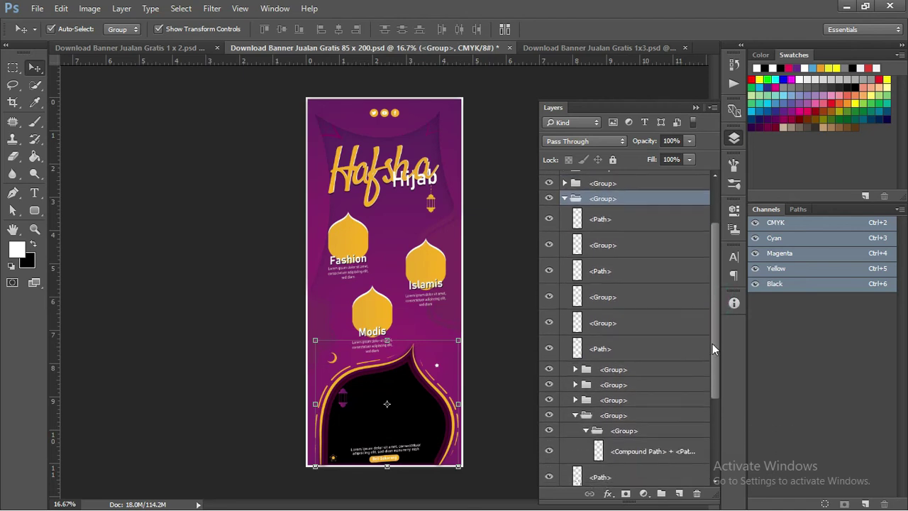
scroll(712, 344, "down", 1)
left_click(575, 357)
scroll(583, 361, "down", 4)
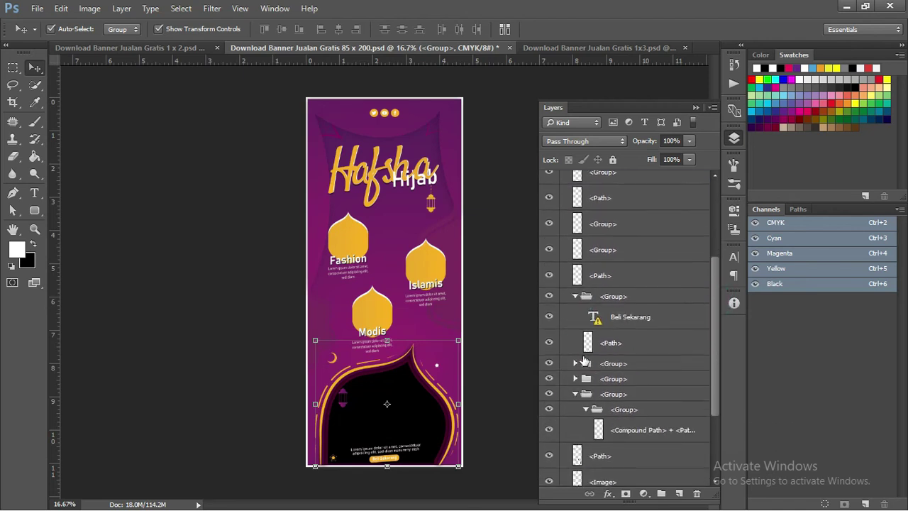
scroll(601, 276, "down", 4)
Toggle the path and group visibility to identify the arch's layers.
left_click_drag(416, 408, 432, 413)
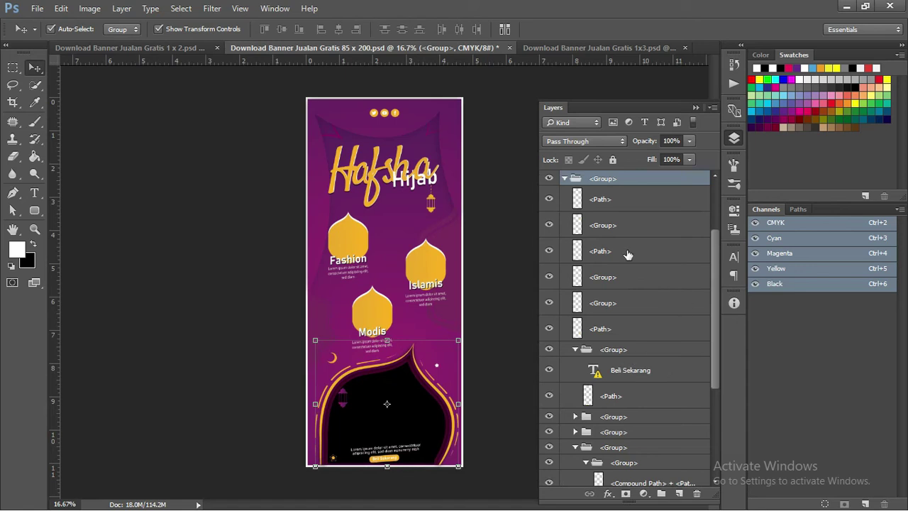
left_click(551, 200)
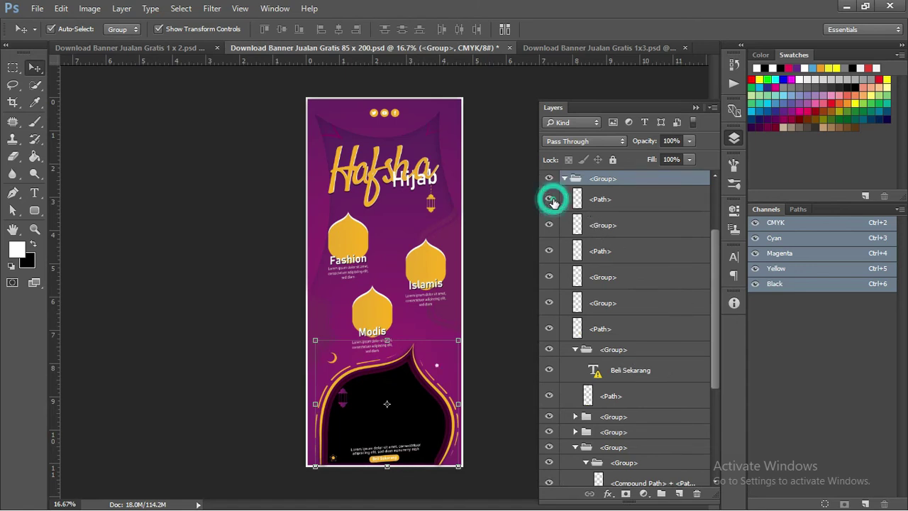
left_click(548, 329)
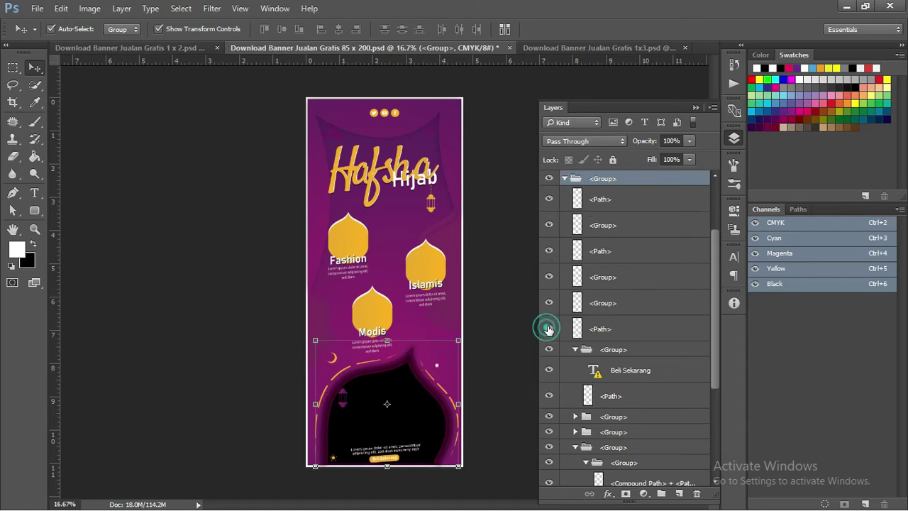
left_click(548, 303)
left_click(549, 277)
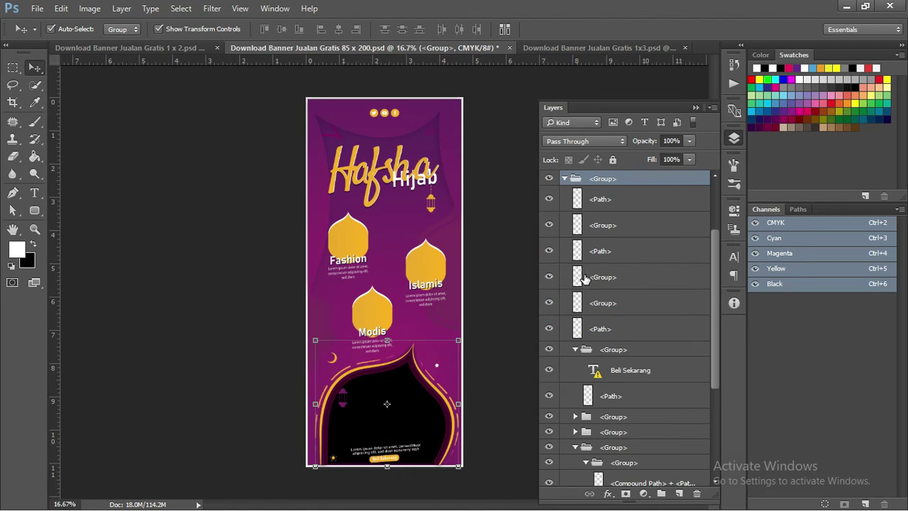
Load the bottom arch's <Image> layer as a selection.
left_click_drag(715, 298, 714, 384)
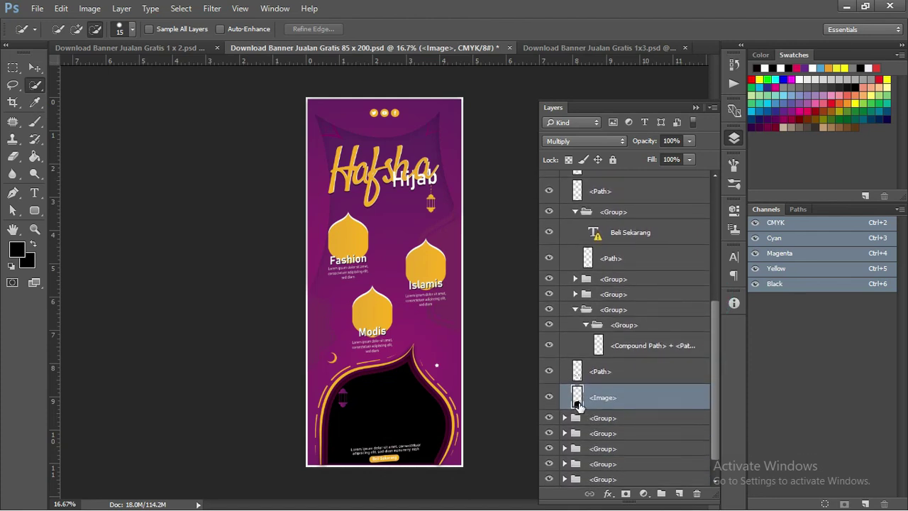
left_click_drag(578, 401, 580, 407)
left_click(578, 404, "ctrl")
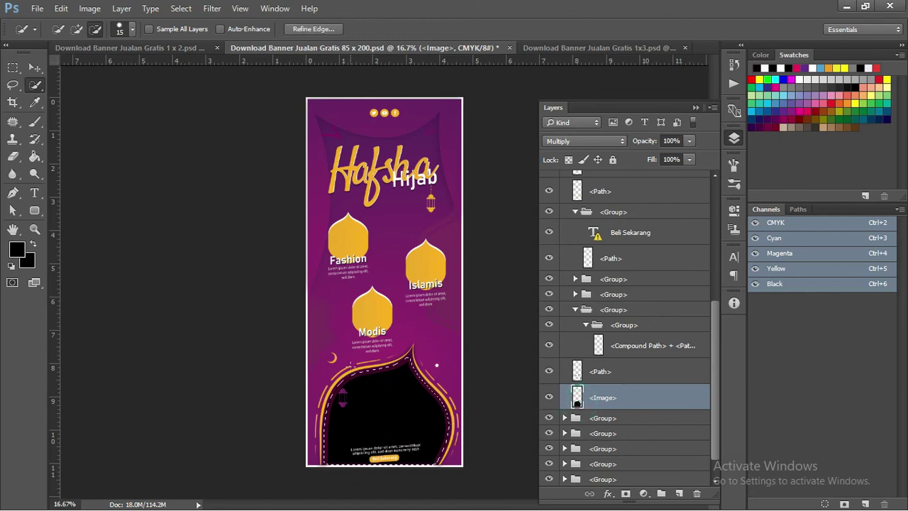
Place the hijab model photo, scaled to about 46%, over the bottom arch.
key("alt+Tab")
left_click_drag(337, 177, 378, 352)
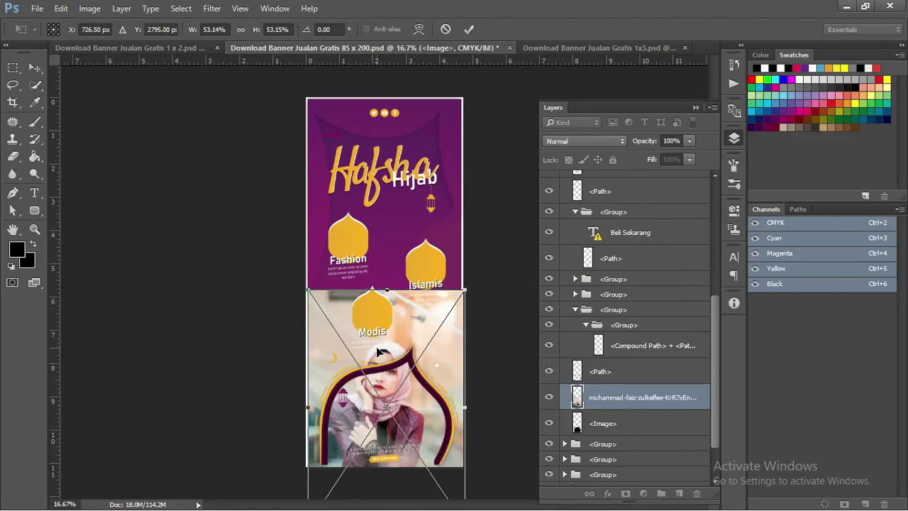
left_click_drag(410, 332, 417, 365)
left_click_drag(469, 328, 443, 356)
left_click_drag(415, 389, 413, 379)
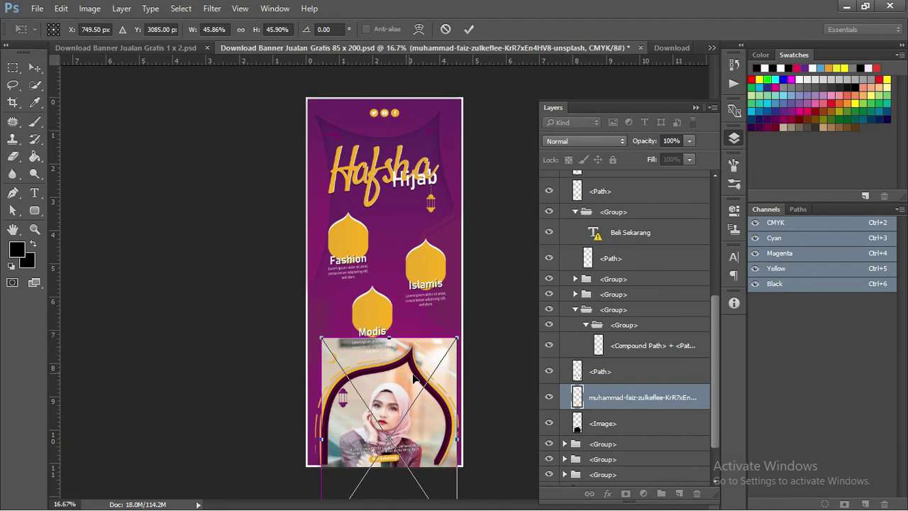
key("Return")
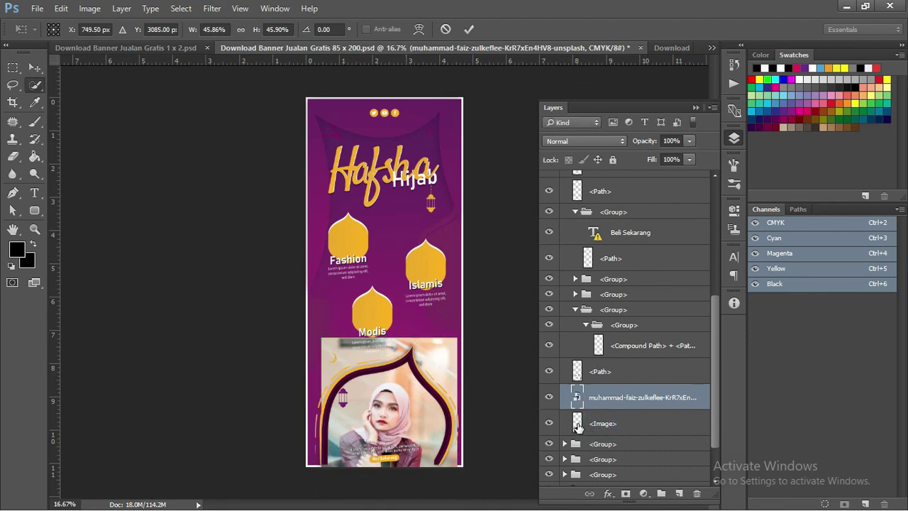
Reload the arch frame selection and add a layer mask to the photo.
key("w")
left_click(577, 425, "ctrl")
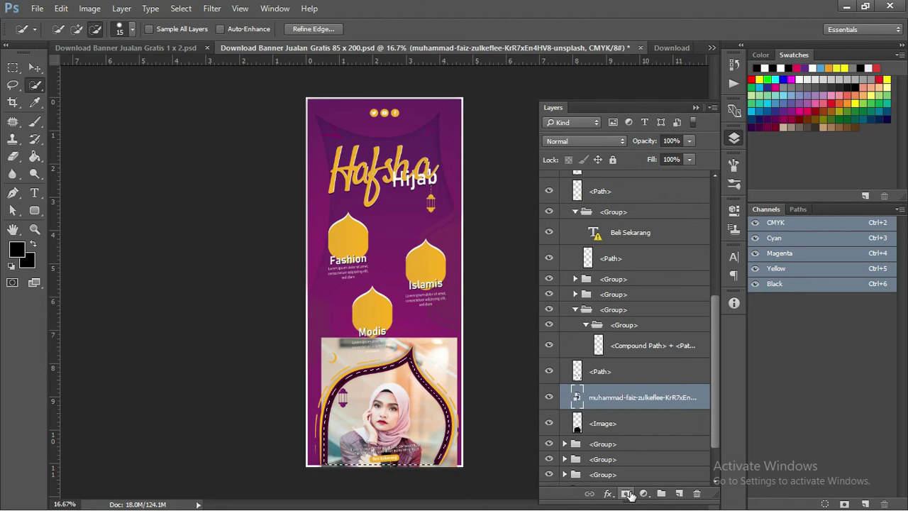
left_click(625, 493)
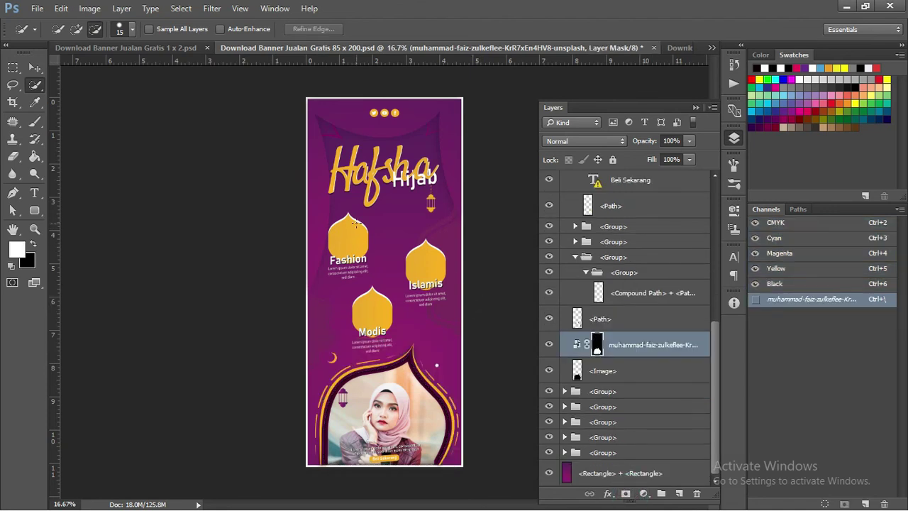
Ungroup the group holding the Fashion dome.
key("v")
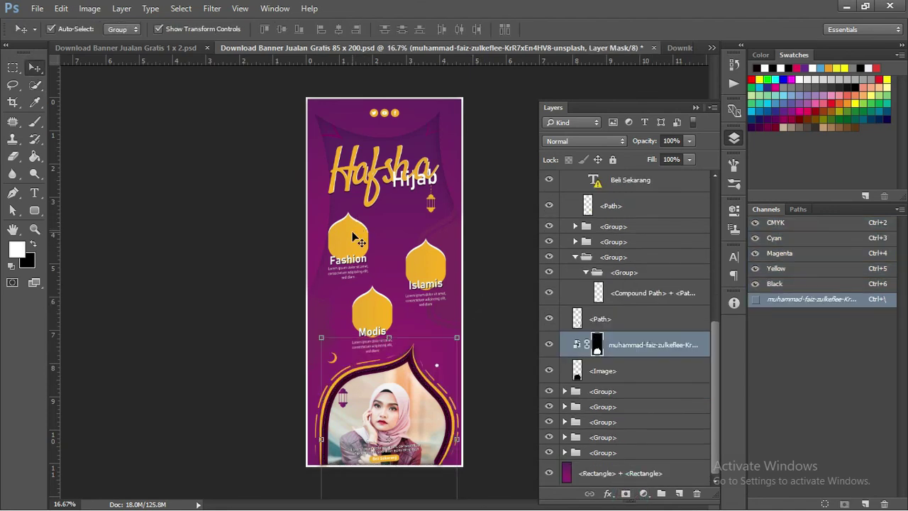
left_click(354, 233)
right_click(598, 227)
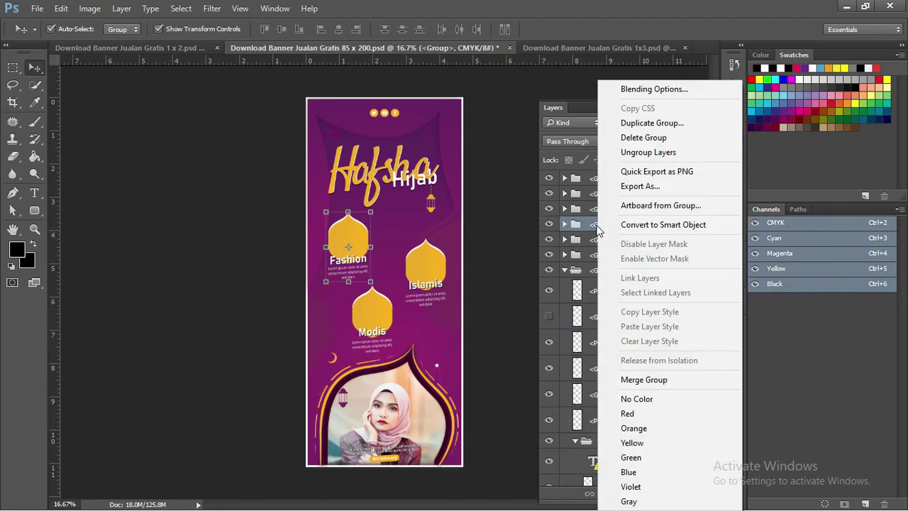
left_click(631, 153)
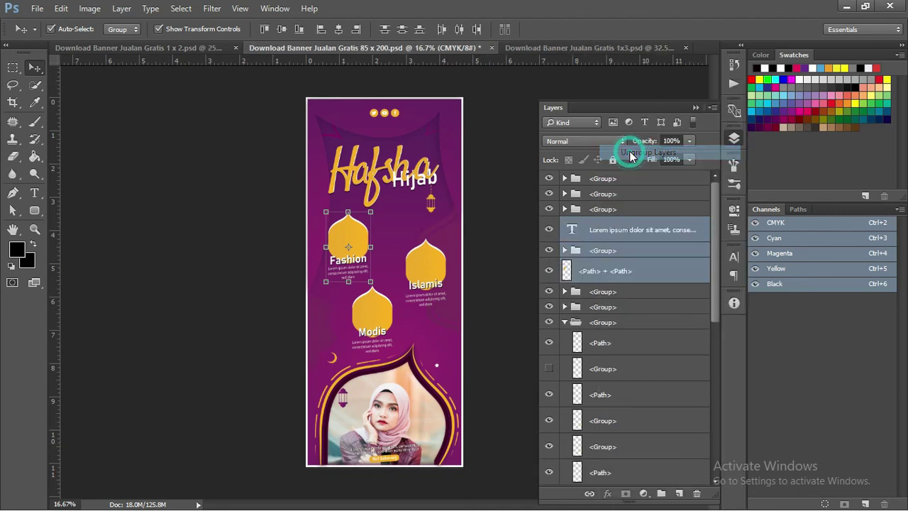
Load the Fashion dome's <Path> + <Path> layer as a selection.
left_click(566, 270)
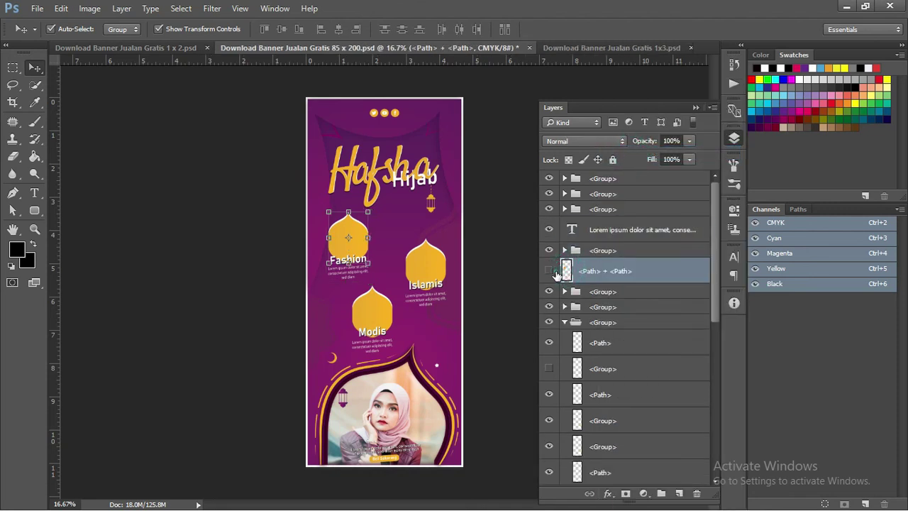
key("ctrl")
left_click(566, 270, "ctrl")
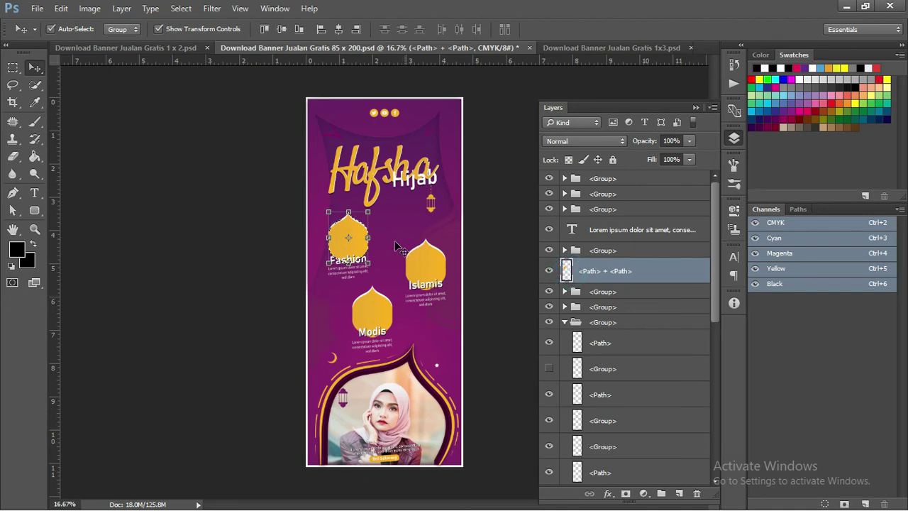